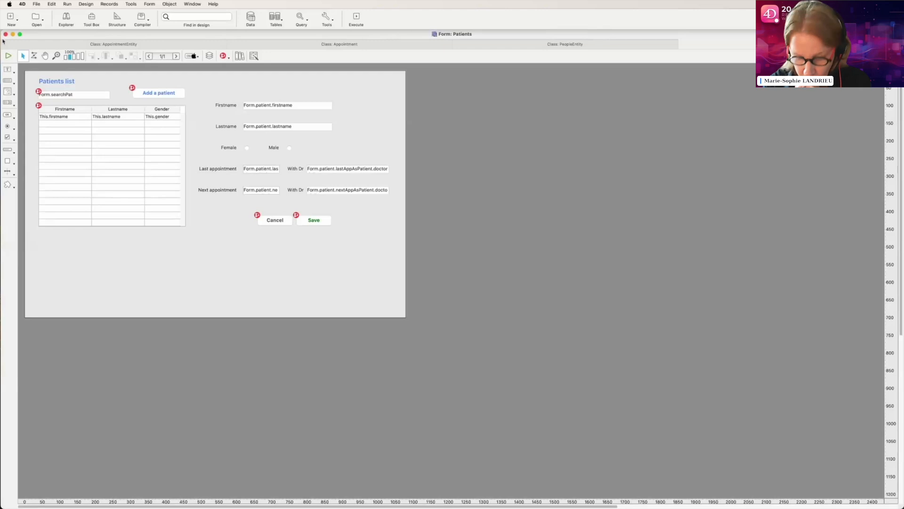
Run the Patients form and select patients in the list to view their details and appointments
{"action": "left_click", "coordinate": [9, 56]}
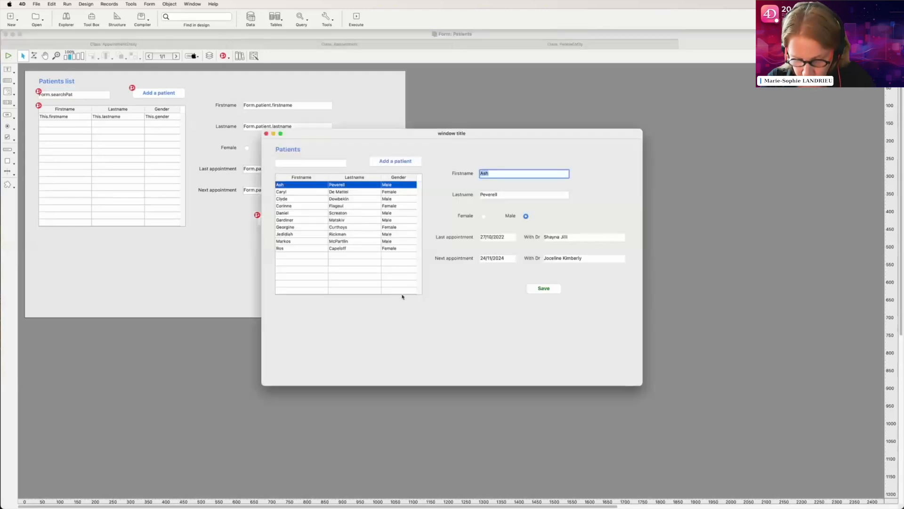
{"action": "left_click", "coordinate": [358, 200]}
{"action": "left_click", "coordinate": [353, 215]}
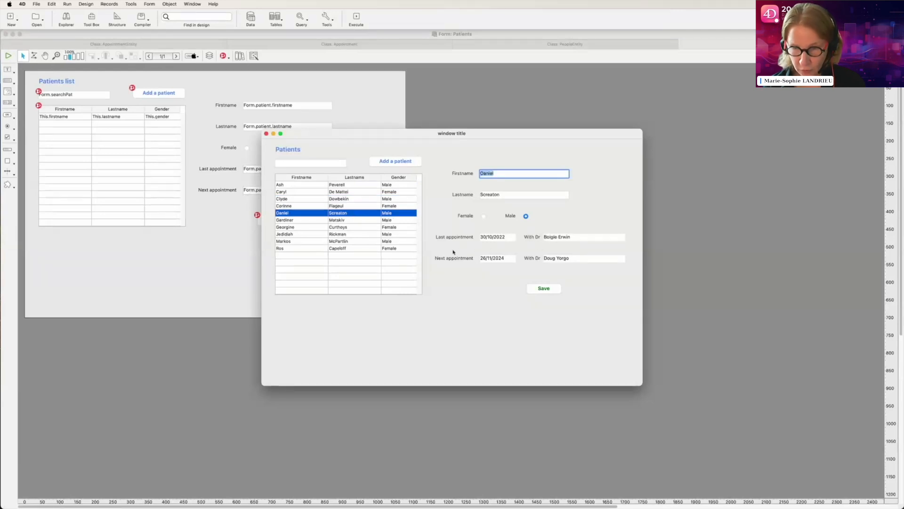
Append "vvvvvv" to the last name of the sixth patient in the list and save the record
{"action": "left_click", "coordinate": [401, 221]}
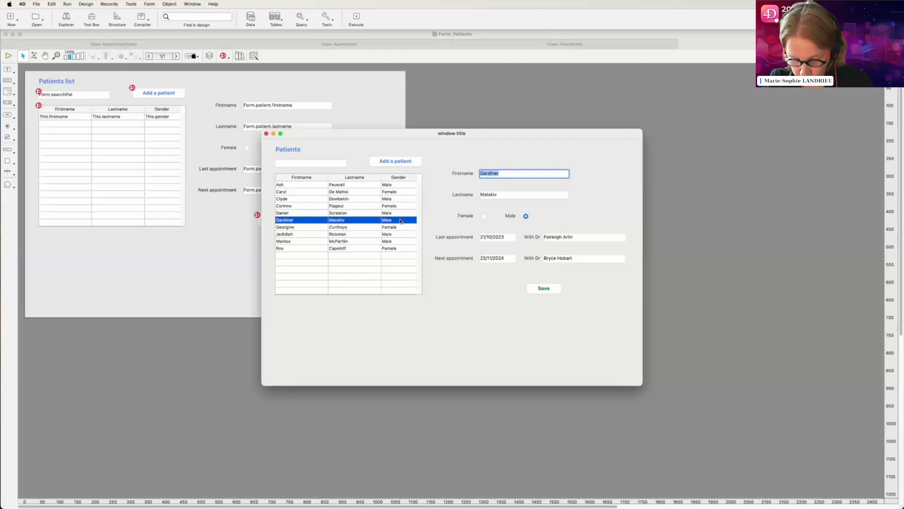
{"action": "left_click", "coordinate": [530, 195]}
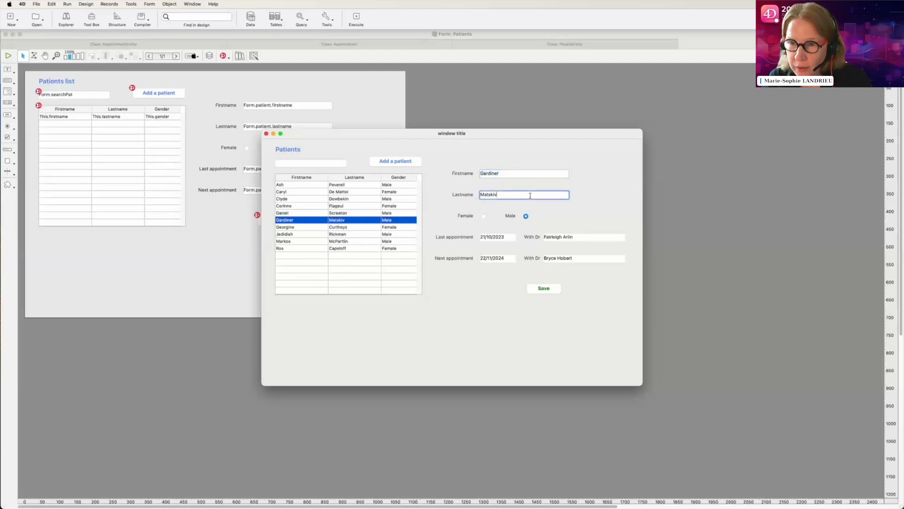
{"action": "type", "text": "vvvvv"}
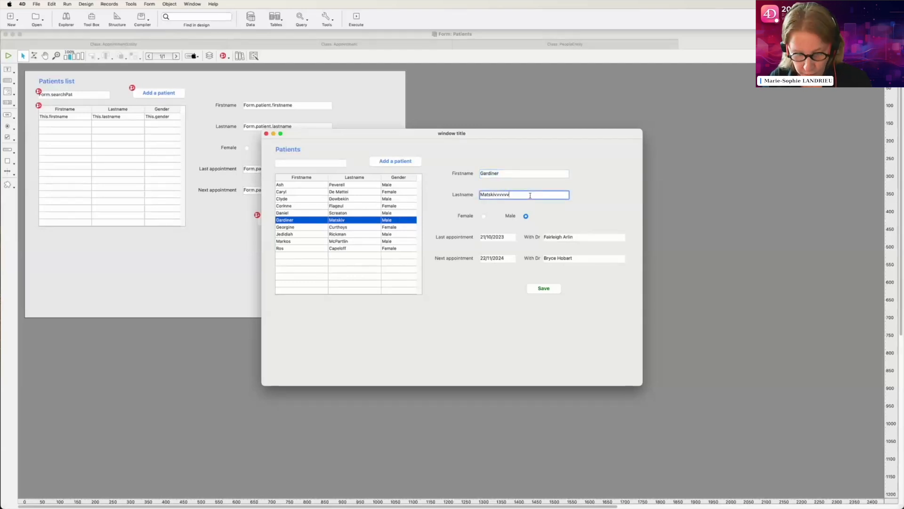
{"action": "type", "text": "v"}
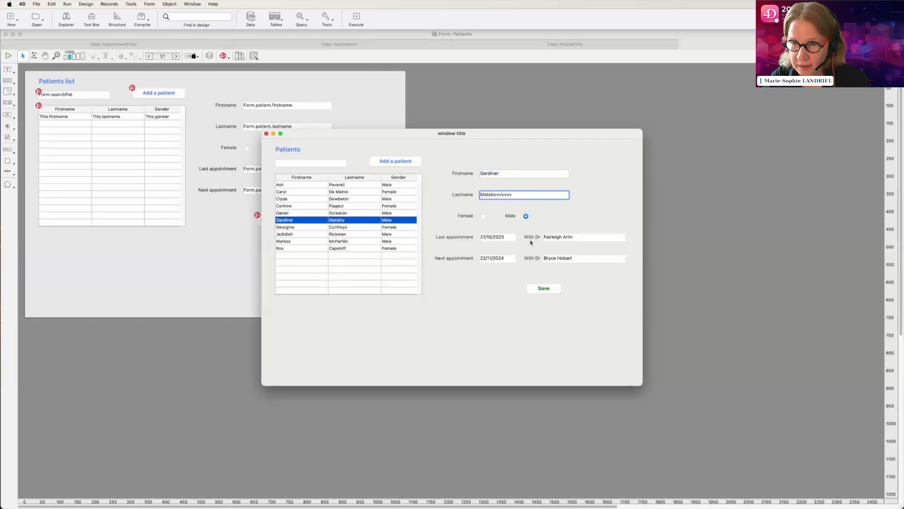
{"action": "left_click", "coordinate": [537, 290]}
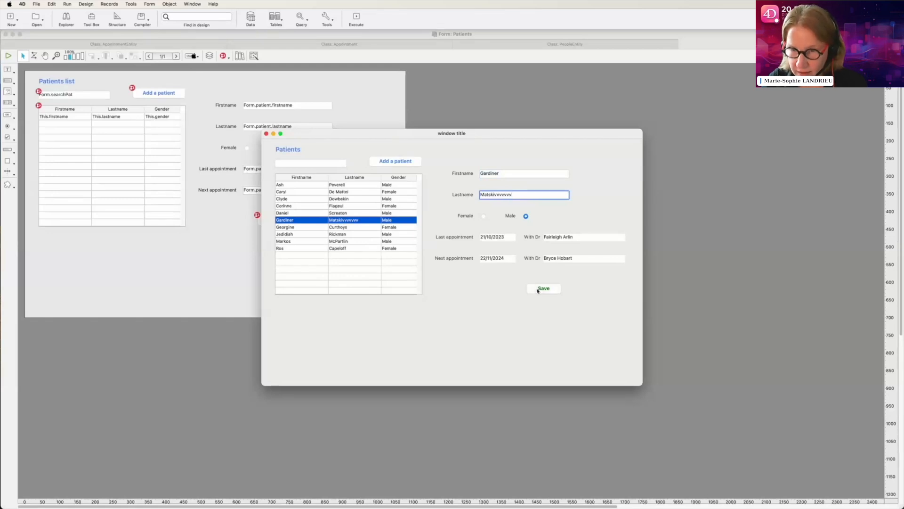
Search the patients list for "ca" and clear the search to list all patients again
{"action": "left_click", "coordinate": [321, 163]}
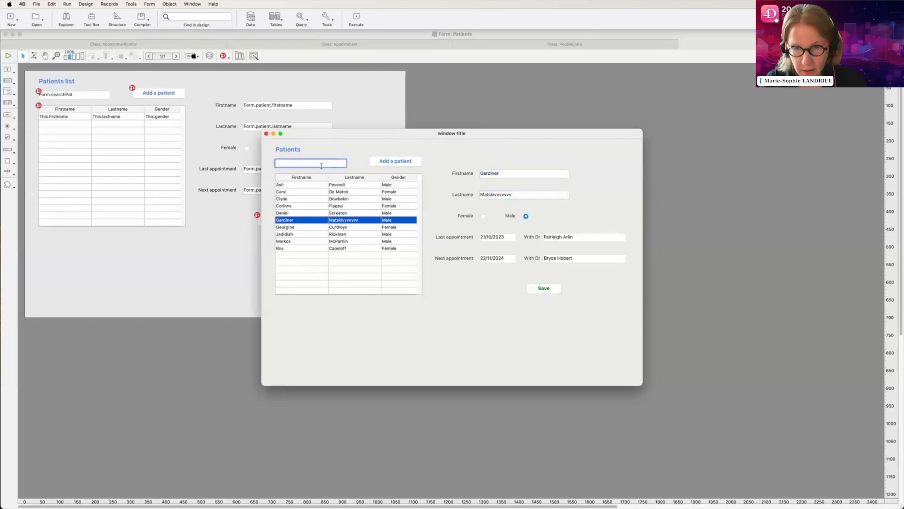
{"action": "type", "text": "ca"}
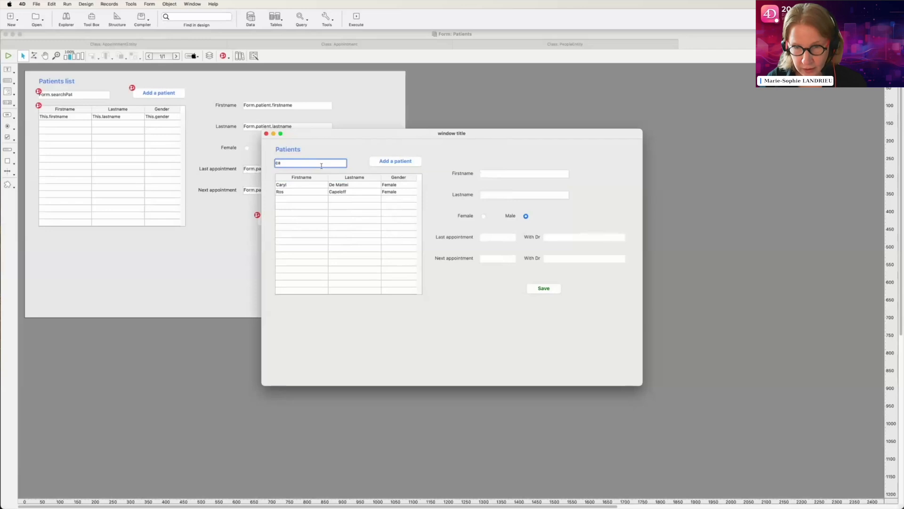
{"action": "key", "text": "BackSpace"}
{"action": "key", "text": "BackSpace"}
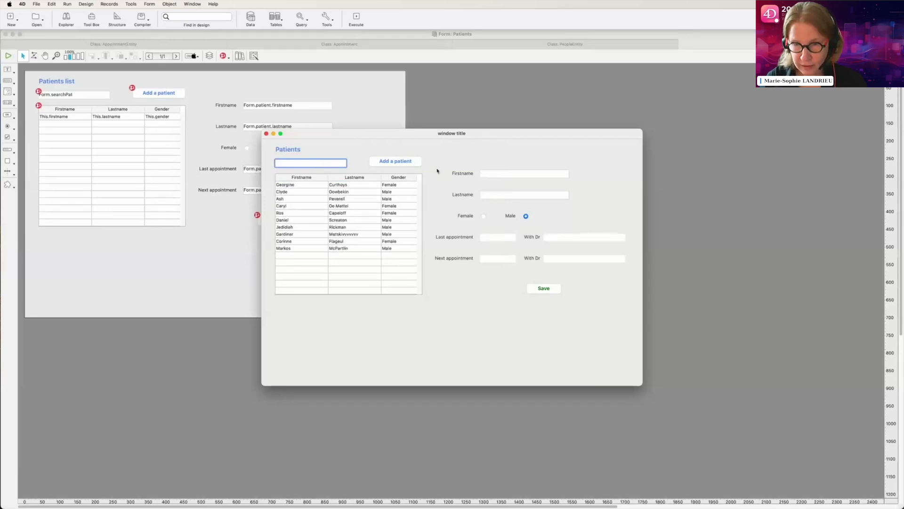
Add a new patient with a first name and last name, and save the record
{"action": "left_click", "coordinate": [415, 166]}
{"action": "type", "text": "Mary"}
{"action": "key", "text": "Tab"}
{"action": "type", "text": "S"}
{"action": "type", "text": "S"}
{"action": "type", "text": "mith"}
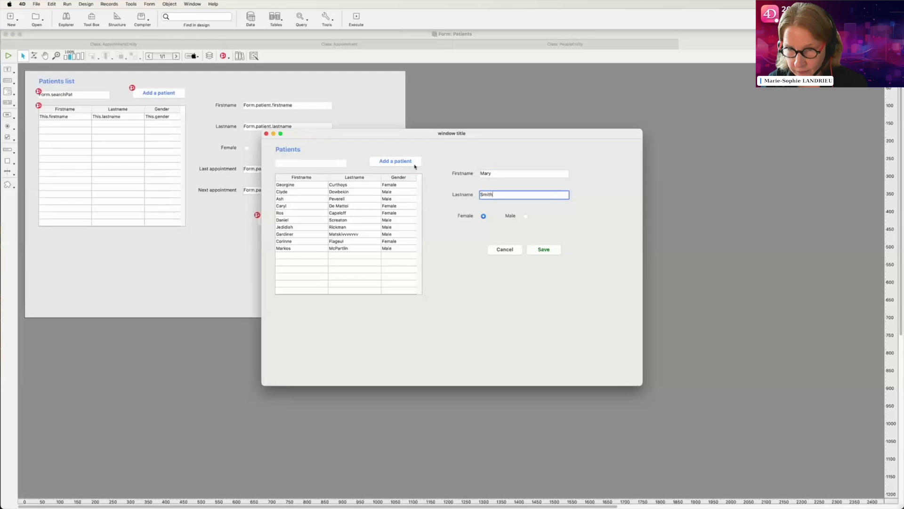
{"action": "left_click", "coordinate": [543, 249]}
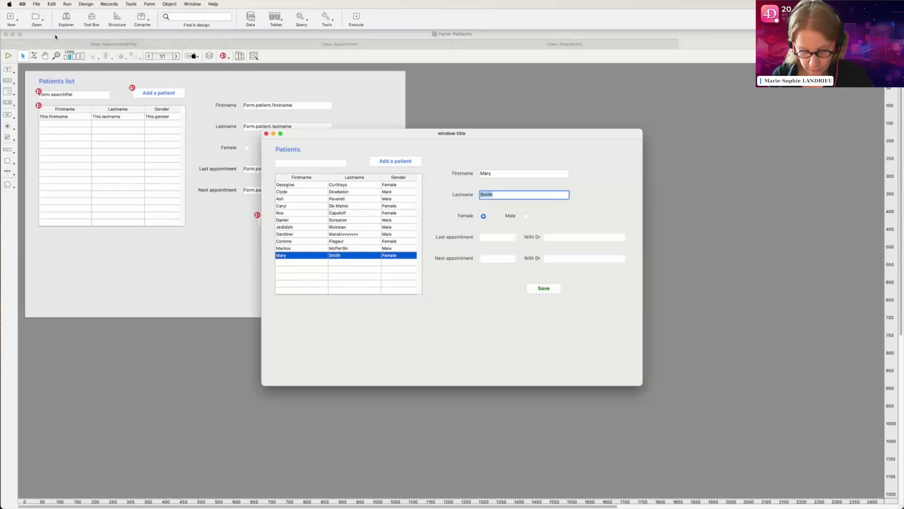
Open the database structure and look at the Appointment and People tables
{"action": "left_click", "coordinate": [116, 18]}
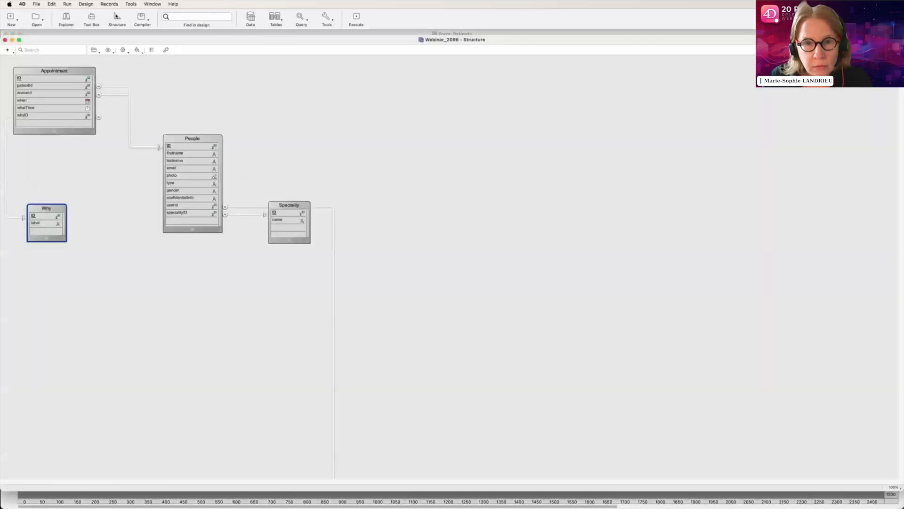
{"action": "left_click", "coordinate": [147, 83]}
{"action": "left_click", "coordinate": [81, 71]}
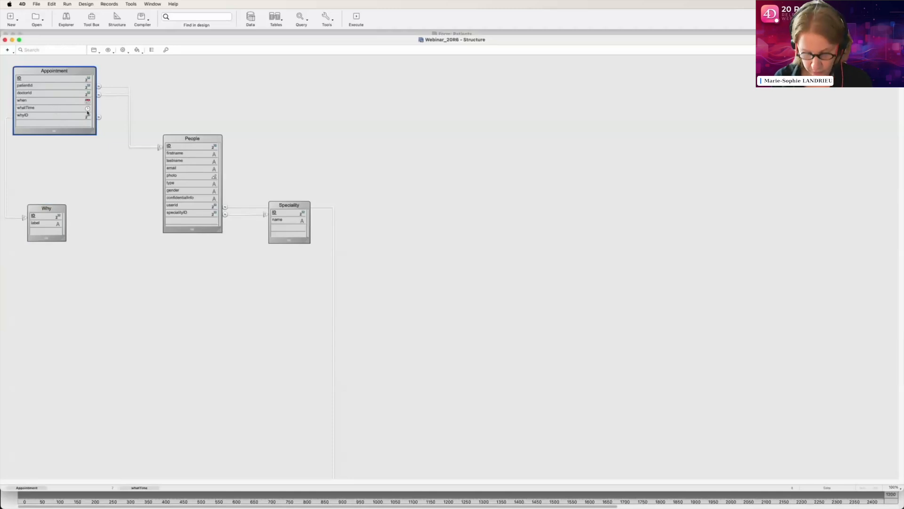
{"action": "left_click", "coordinate": [206, 143]}
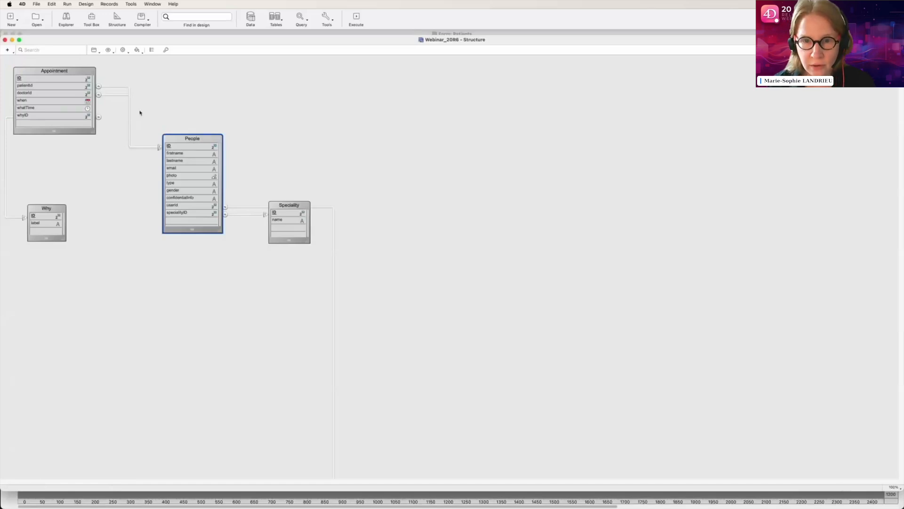
Inspect the properties of the patientId and doctorId relations from Appointment to People
{"action": "left_click", "coordinate": [117, 87]}
{"action": "double_click", "coordinate": [117, 88]}
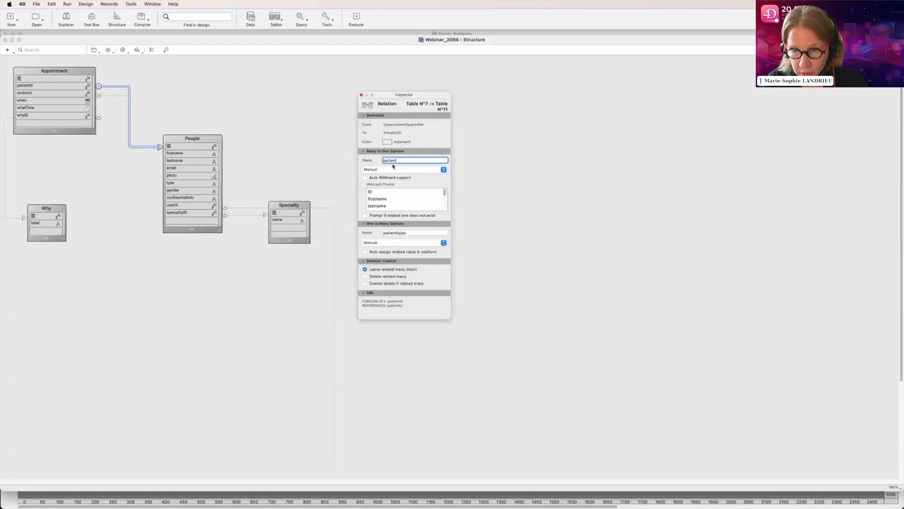
{"action": "left_click", "coordinate": [120, 99]}
{"action": "left_click", "coordinate": [119, 95]}
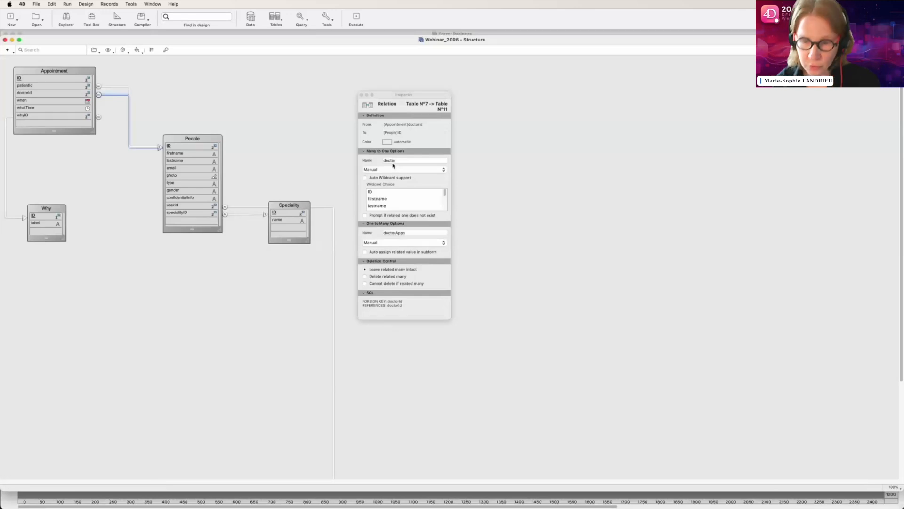
View the Appointment records in the Data Explorer in Chrome and switch back to 4D
{"action": "left_click", "coordinate": [108, 4]}
{"action": "left_click", "coordinate": [116, 25]}
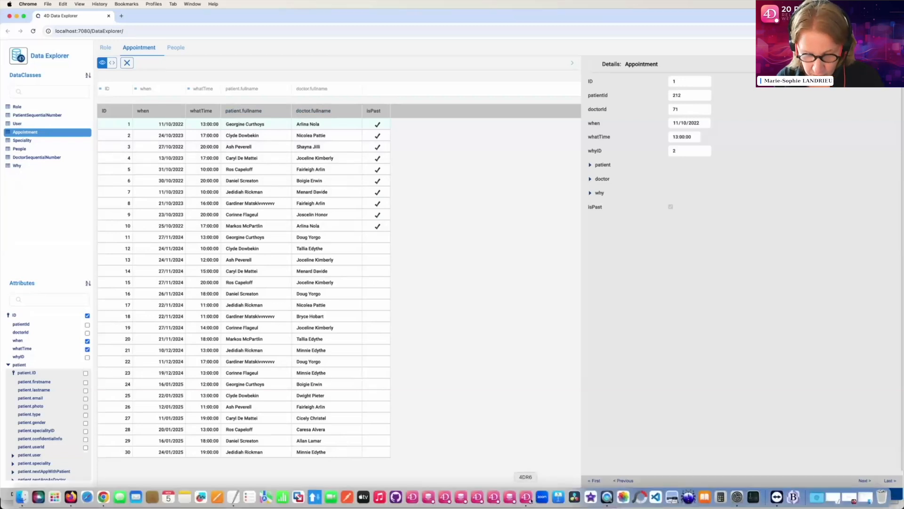
{"action": "left_click", "coordinate": [525, 497]}
Open the PeopleEntity class from the project's Explorer to review its aliases and fullname function
{"action": "left_click", "coordinate": [71, 16]}
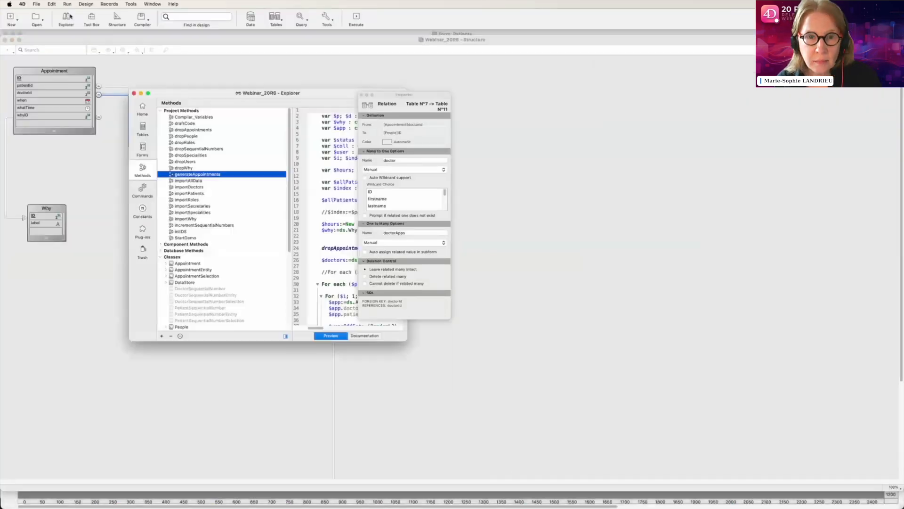
{"action": "scroll", "coordinate": [193, 293], "scroll_direction": "down", "scroll_amount": 5}
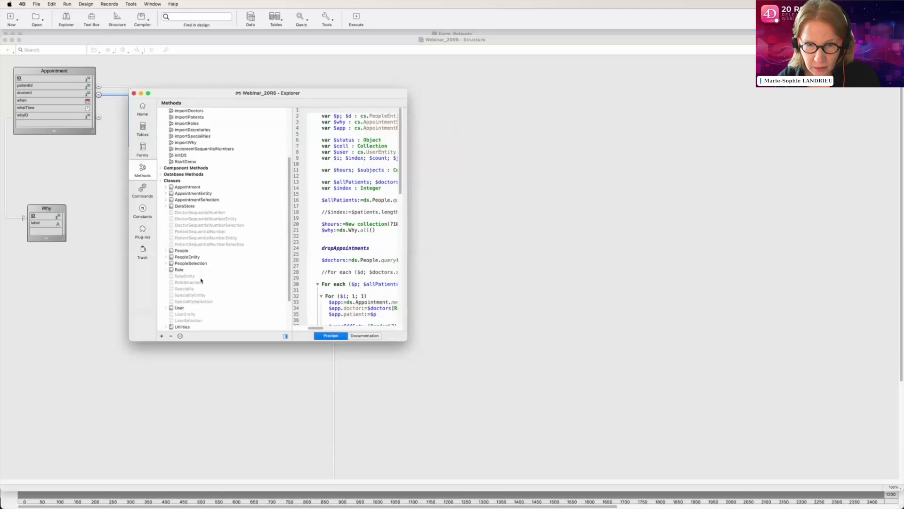
{"action": "double_click", "coordinate": [193, 258]}
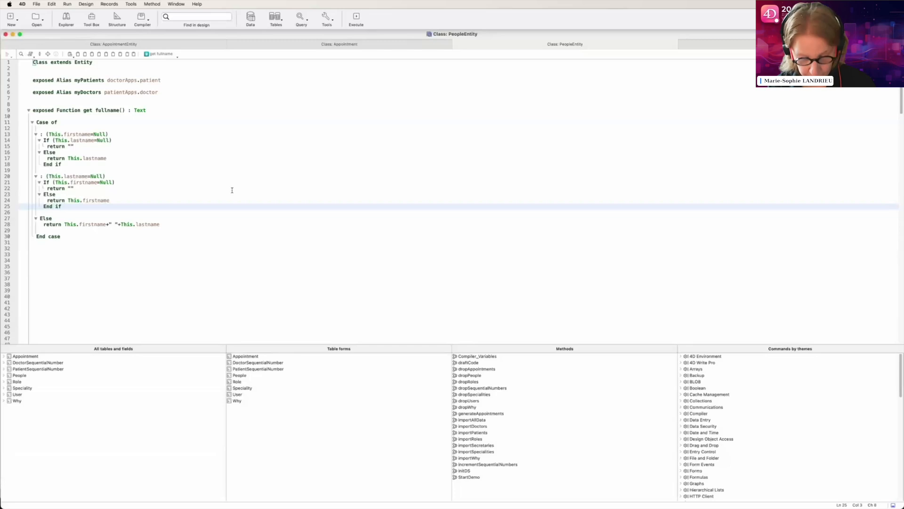
Launch Qodly Studio for the project and create a new page named demo_20R6
{"action": "left_click", "coordinate": [86, 4]}
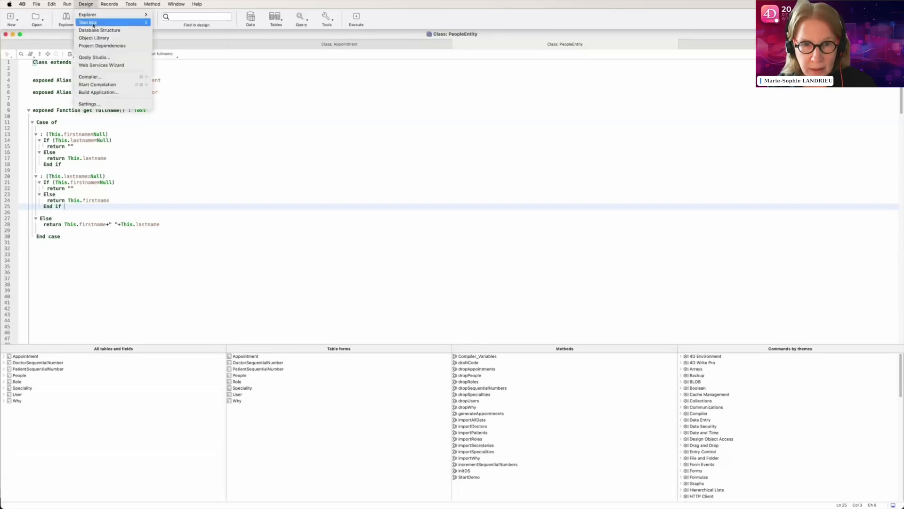
{"action": "left_click", "coordinate": [94, 59]}
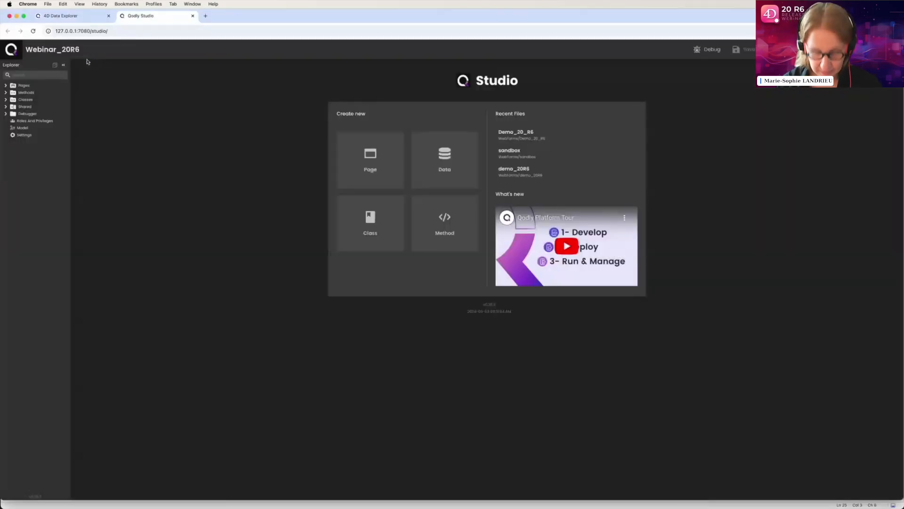
{"action": "left_click", "coordinate": [66, 86]}
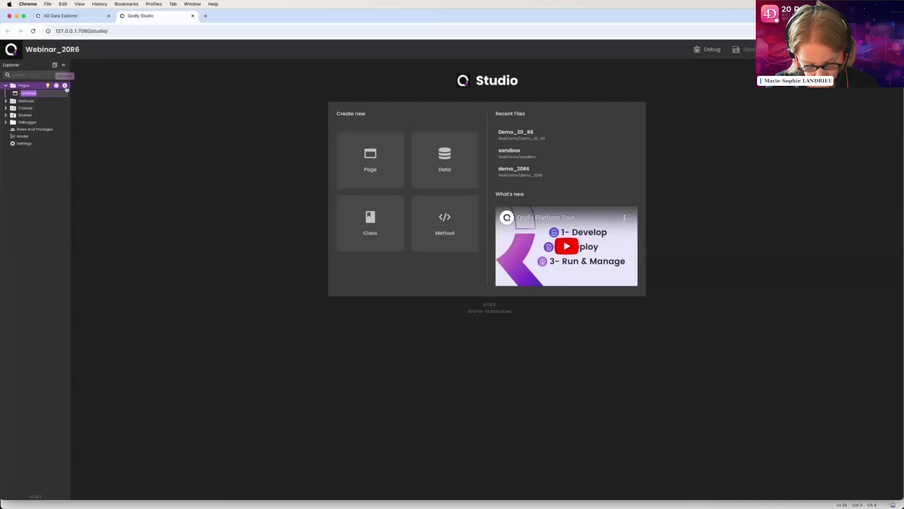
{"action": "type", "text": "demo_20R6"}
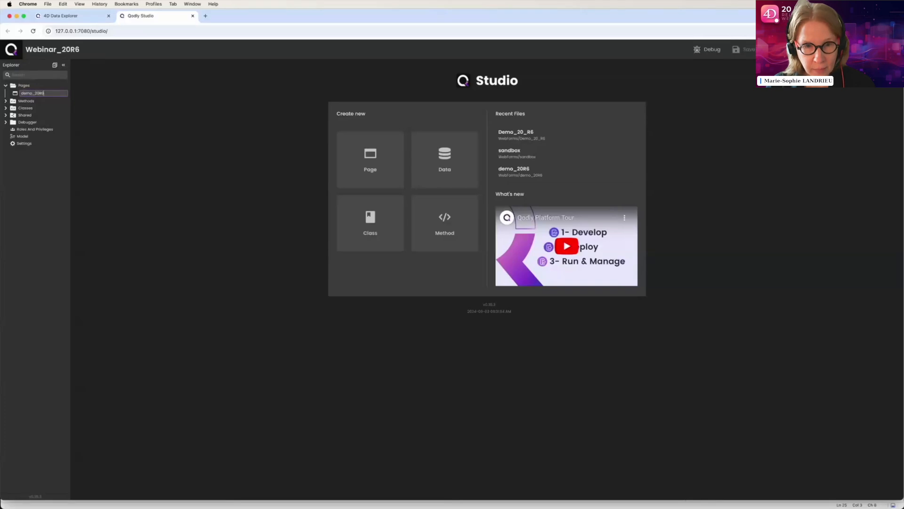
{"action": "key", "text": "Return"}
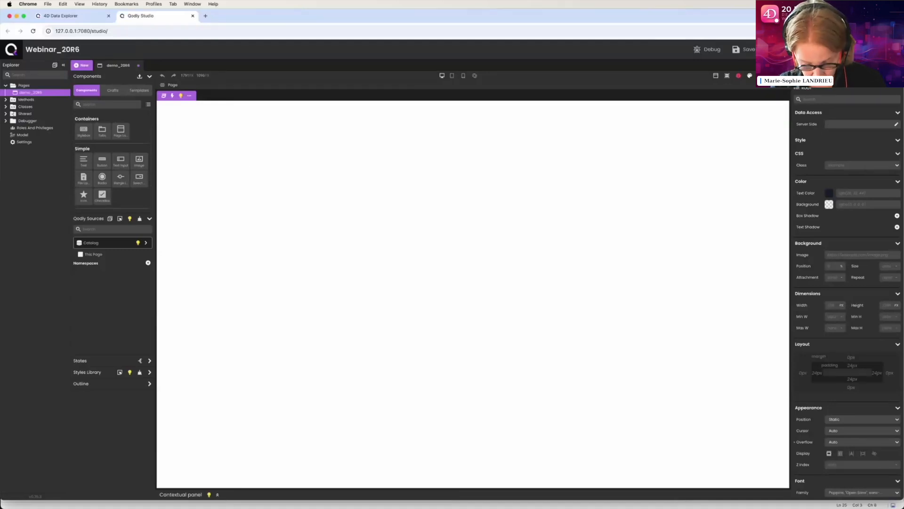
Place the Body template from the Healthcare templates on the empty demo_20R6 page
{"action": "left_click_drag", "start_coordinate": [146, 501], "coordinate": [145, 508]}
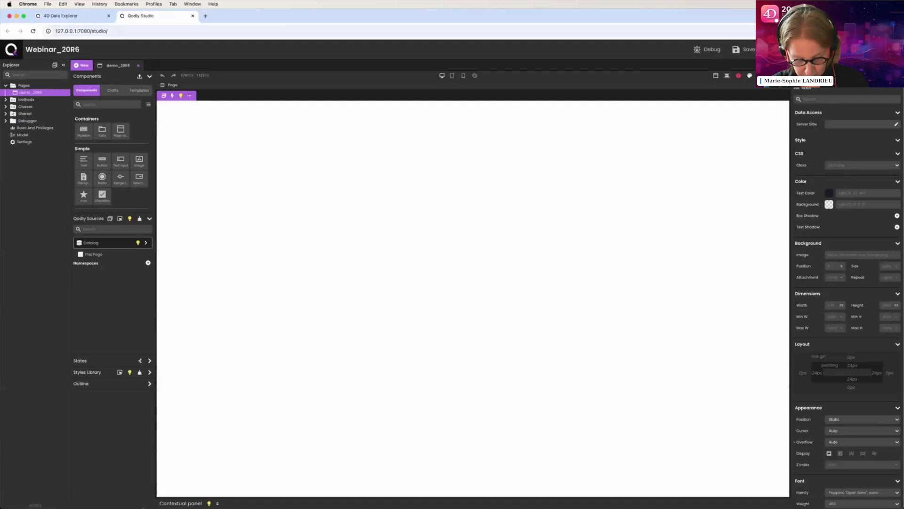
{"action": "left_click", "coordinate": [147, 91]}
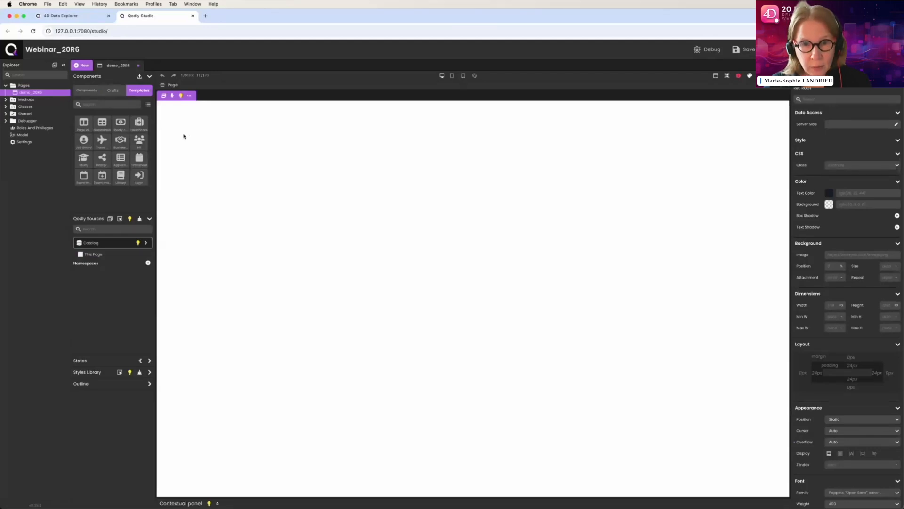
{"action": "left_click", "coordinate": [145, 126]}
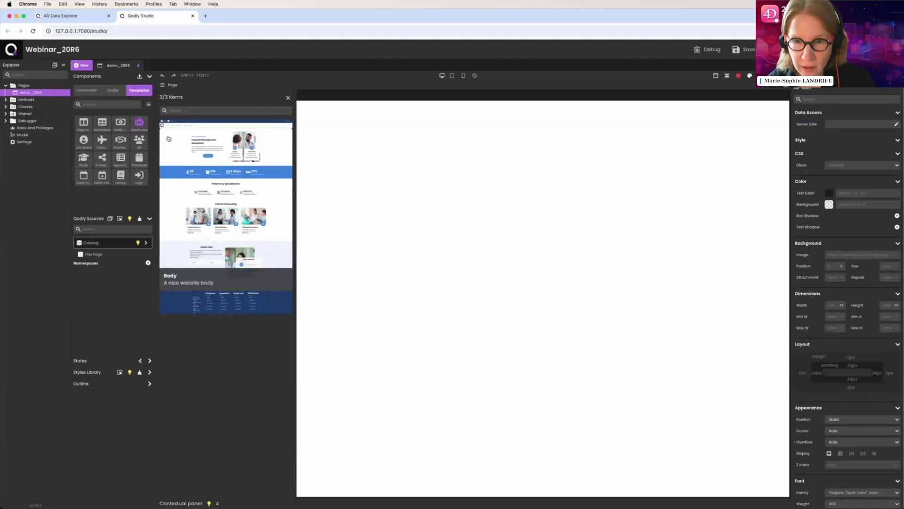
{"action": "left_click_drag", "start_coordinate": [168, 138], "coordinate": [317, 147]}
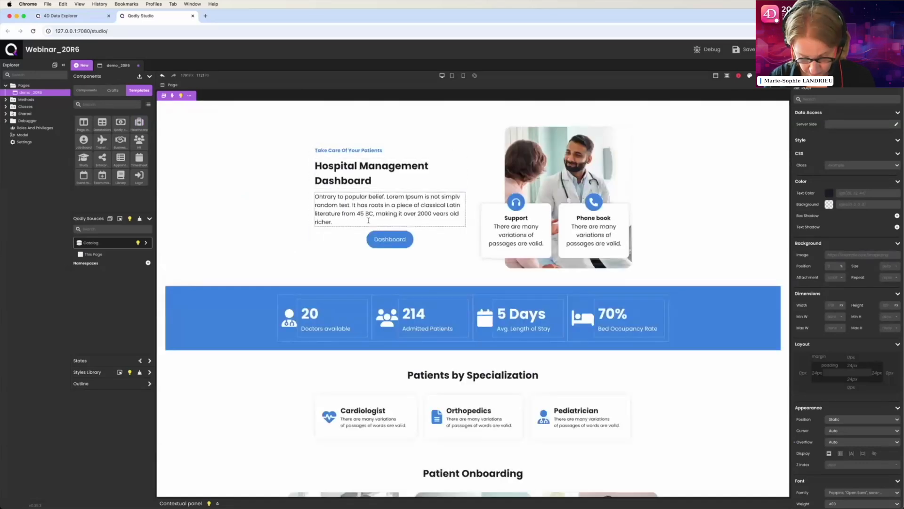
{"action": "left_click", "coordinate": [355, 304]}
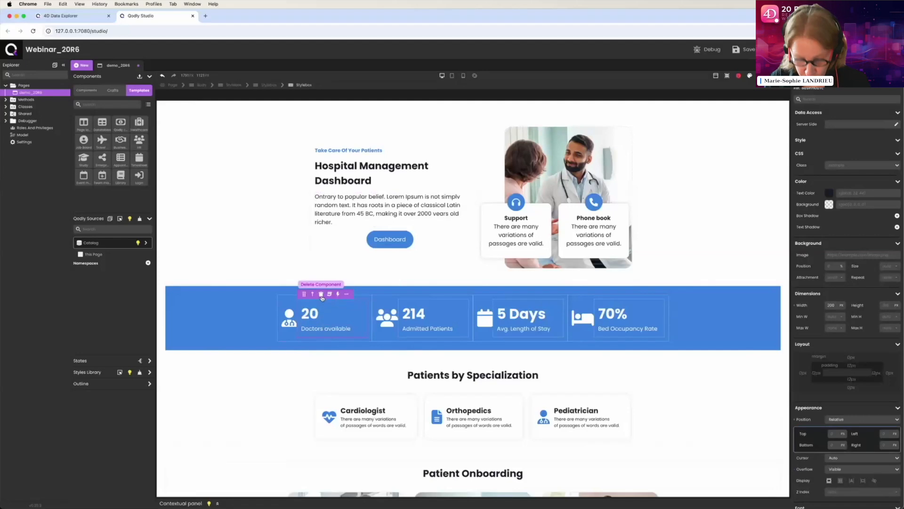
{"action": "left_click", "coordinate": [406, 314]}
{"action": "left_click_drag", "start_coordinate": [409, 314], "coordinate": [432, 314]}
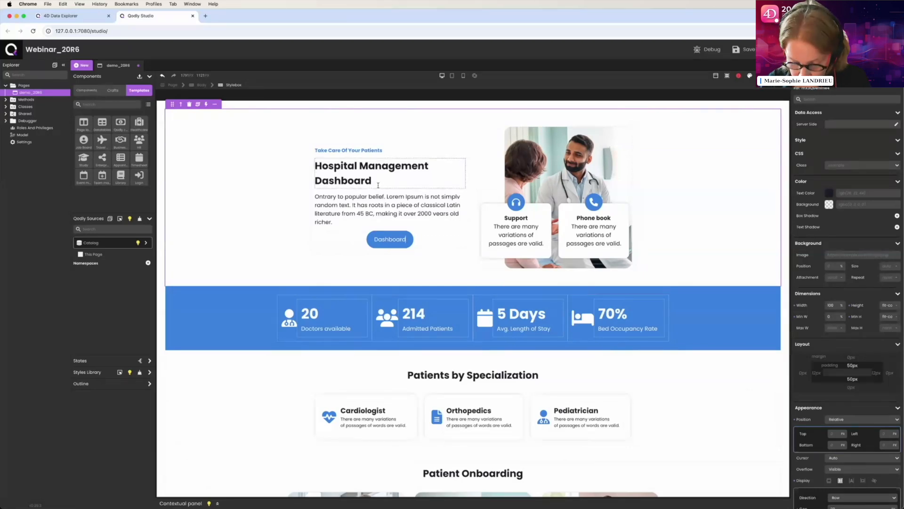
Delete the "Take Care Of Your Patients" line and replace the heading below it with "Appointments list"
{"action": "left_click", "coordinate": [368, 152]}
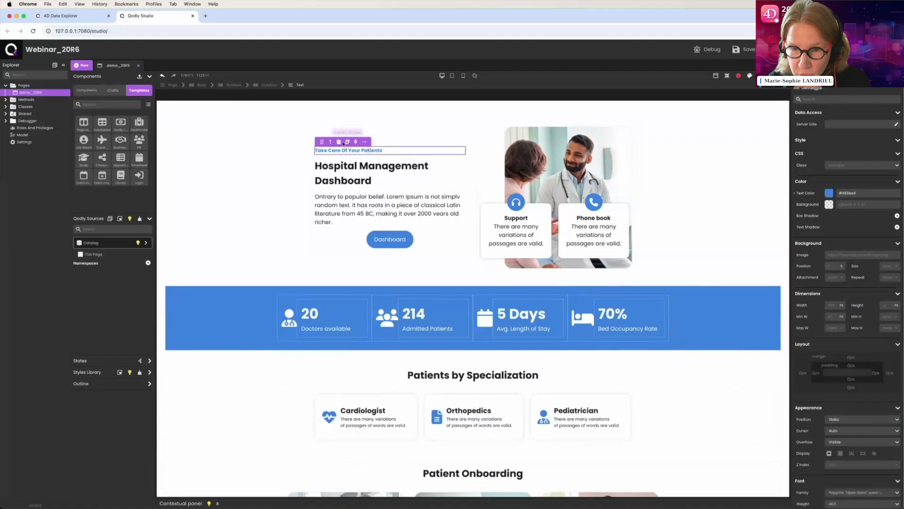
{"action": "key", "text": "Delete"}
{"action": "left_click", "coordinate": [317, 159]}
{"action": "left_click_drag", "start_coordinate": [317, 159], "coordinate": [370, 172]}
{"action": "type", "text": "Ap"}
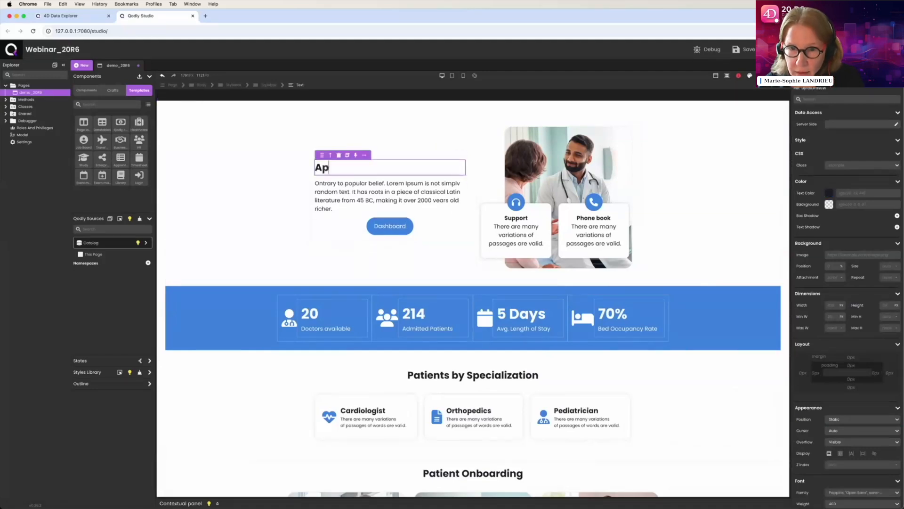
{"action": "type", "text": "pointmen"}
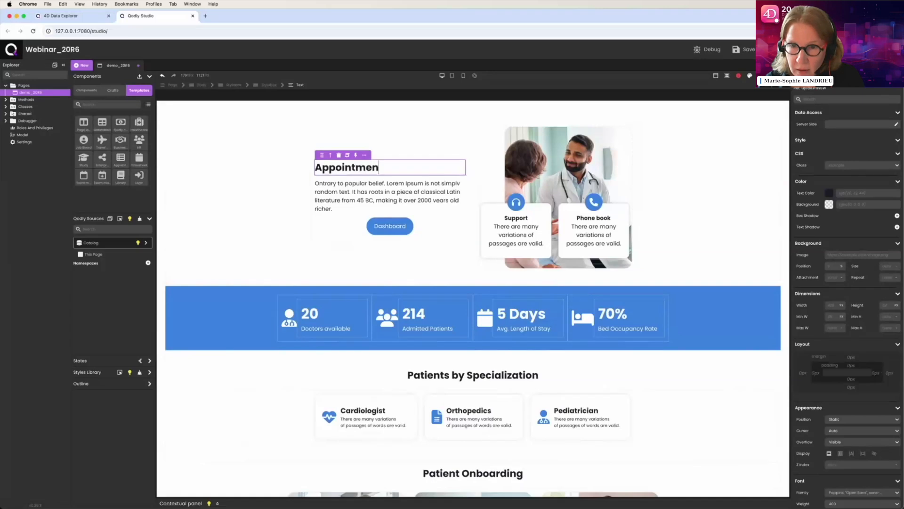
{"action": "type", "text": "ts list"}
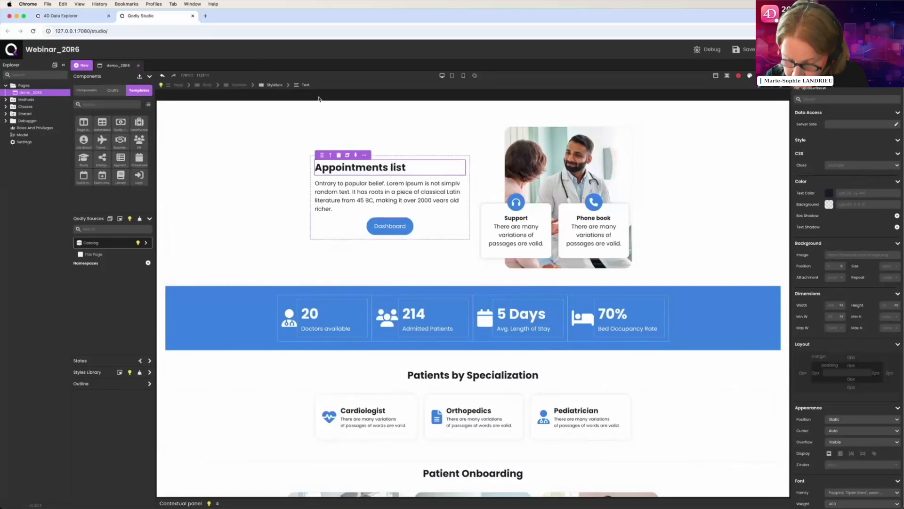
Set the width of the style box around the heading to fit-content and delete the placeholder paragraph inside it
{"action": "left_click", "coordinate": [271, 86]}
{"action": "left_click", "coordinate": [841, 305]}
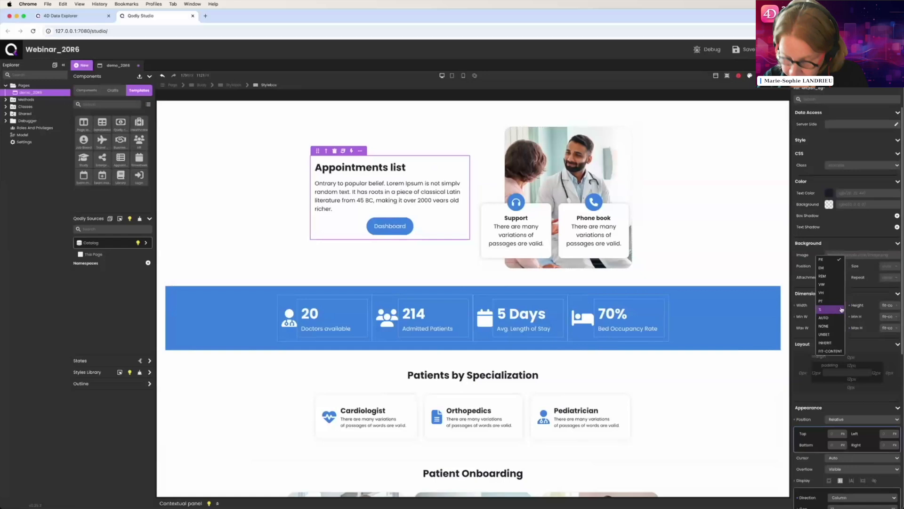
{"action": "left_click", "coordinate": [829, 353]}
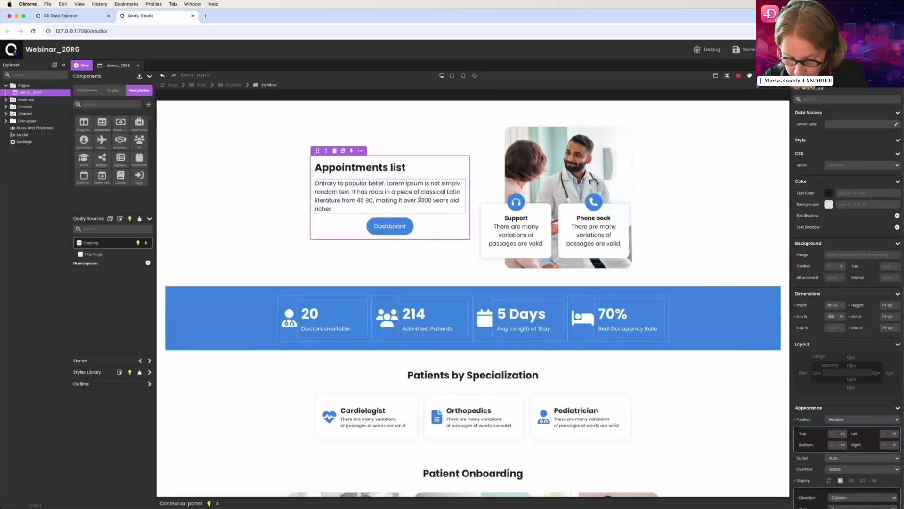
{"action": "mouse_move", "coordinate": [421, 199]}
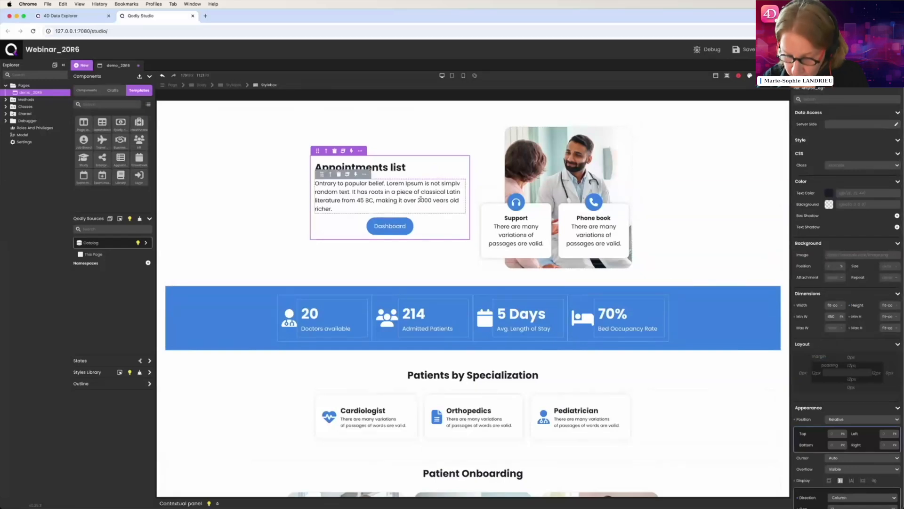
{"action": "left_click", "coordinate": [338, 174]}
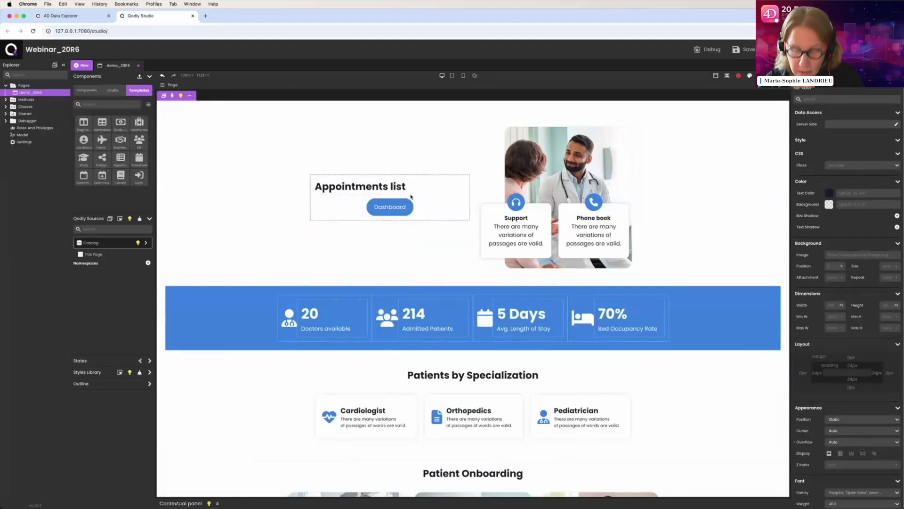
Place the data table template with the purple header between the "Appointments list" heading and the Dashboard button
{"action": "mouse_move", "coordinate": [411, 197]}
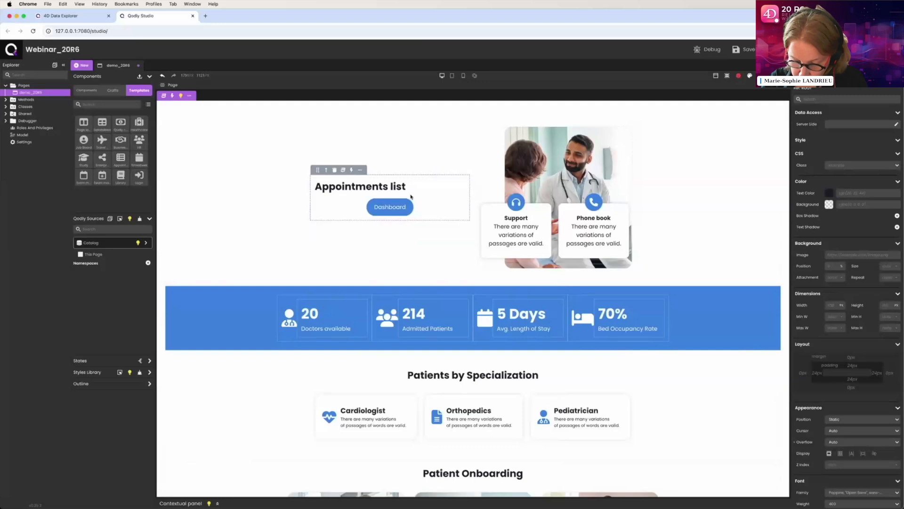
{"action": "left_click", "coordinate": [105, 123]}
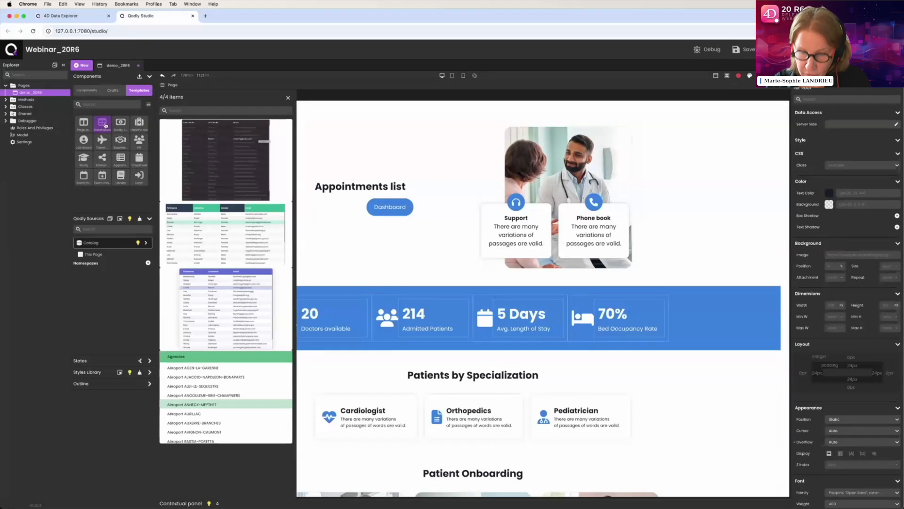
{"action": "left_click_drag", "start_coordinate": [203, 284], "coordinate": [344, 198]}
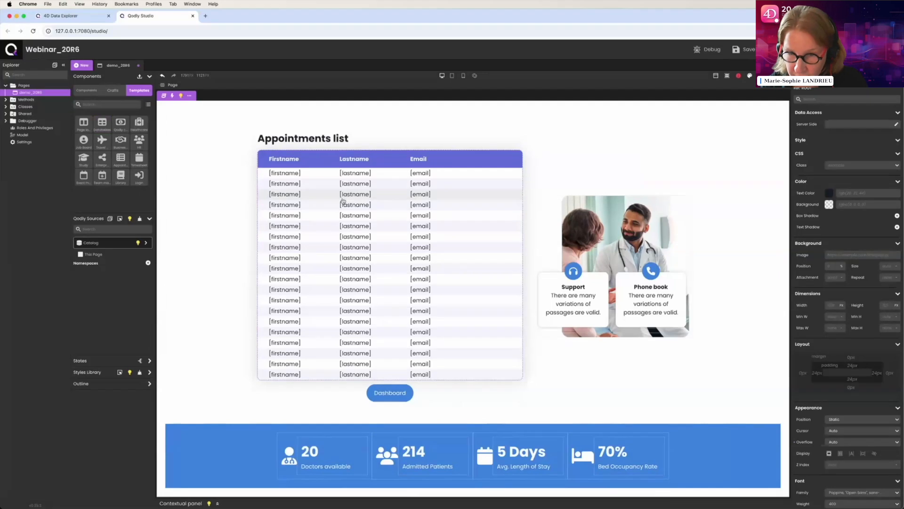
{"action": "mouse_move", "coordinate": [343, 201]}
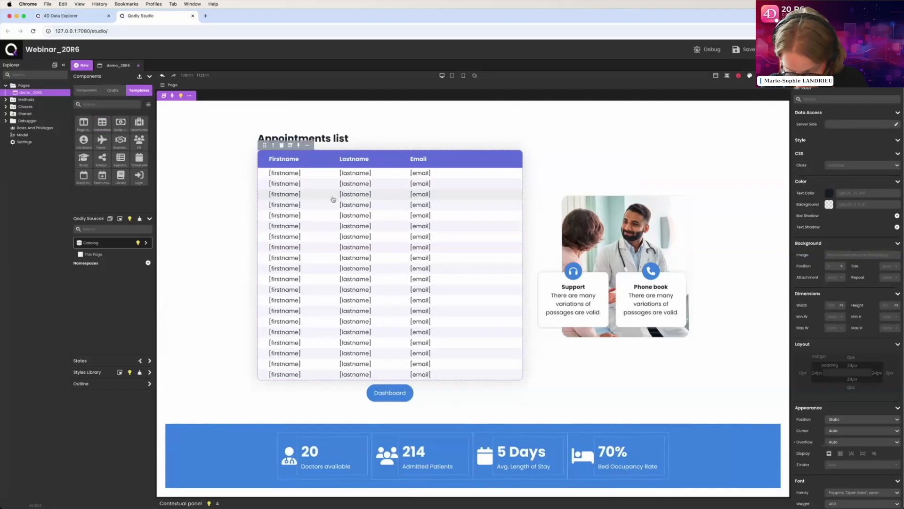
Create an Entity Selection Qodly source named apps from the Appointment data class, with initial value All
{"action": "left_click", "coordinate": [146, 243]}
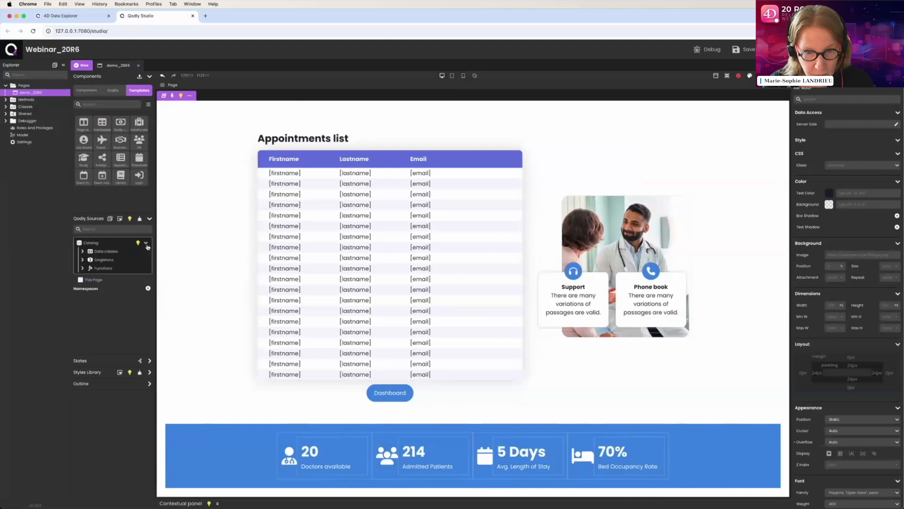
{"action": "left_click", "coordinate": [82, 252]}
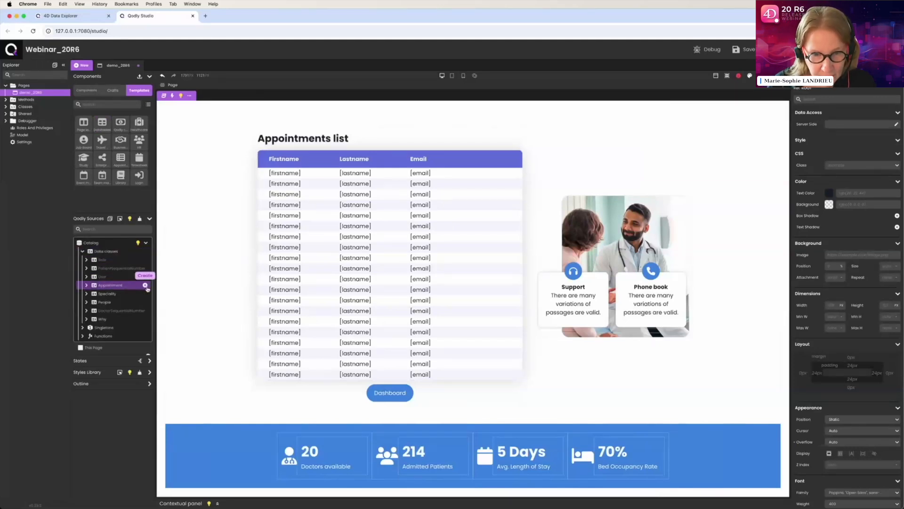
{"action": "left_click", "coordinate": [145, 285]}
{"action": "type", "text": "appoi"}
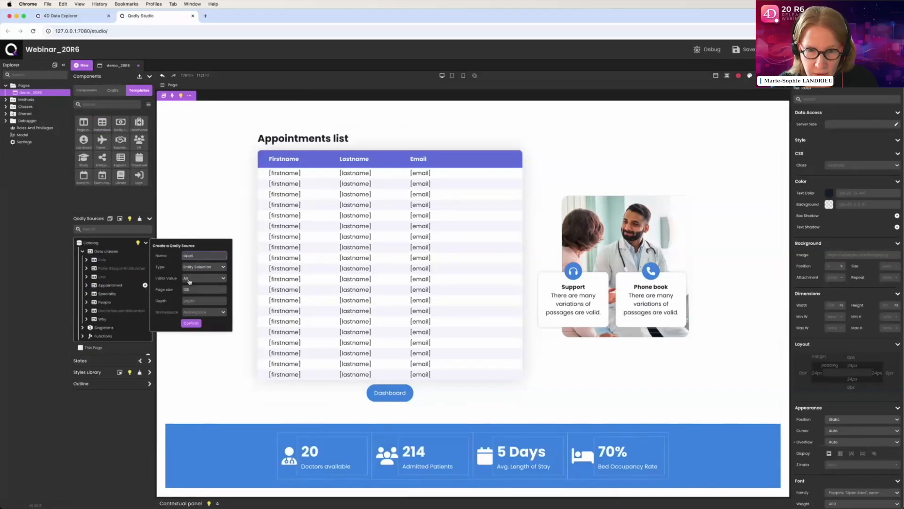
{"action": "left_click", "coordinate": [191, 324]}
{"action": "left_click", "coordinate": [147, 243]}
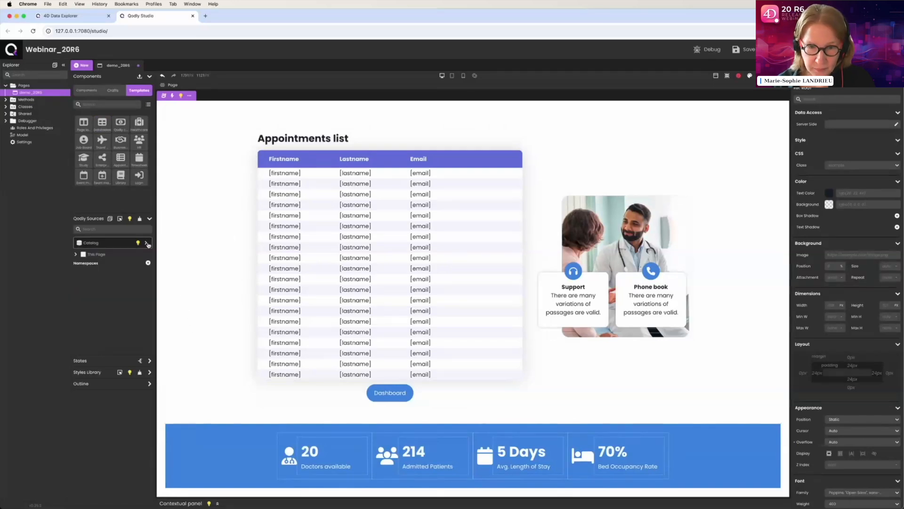
Bind the page's apps source to the data table and select the table to show its properties
{"action": "left_click", "coordinate": [75, 254]}
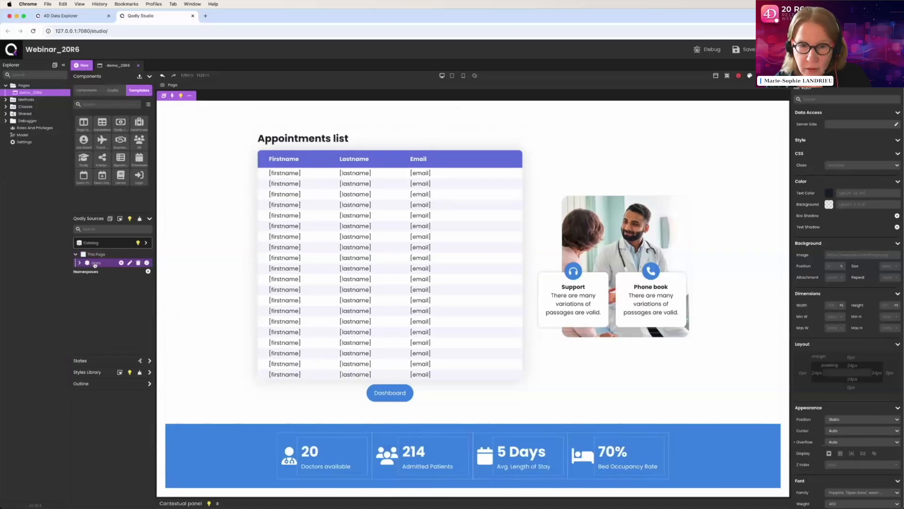
{"action": "left_click_drag", "start_coordinate": [95, 265], "coordinate": [302, 259]}
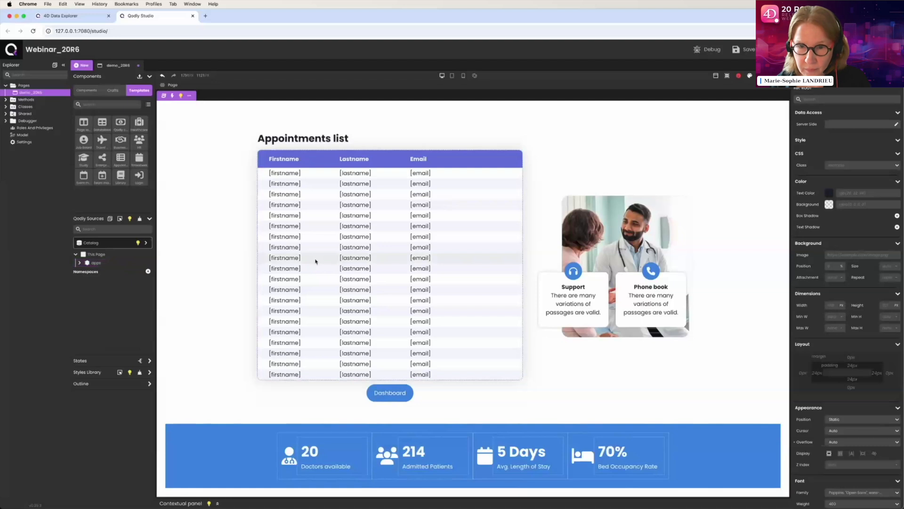
{"action": "left_click", "coordinate": [315, 261]}
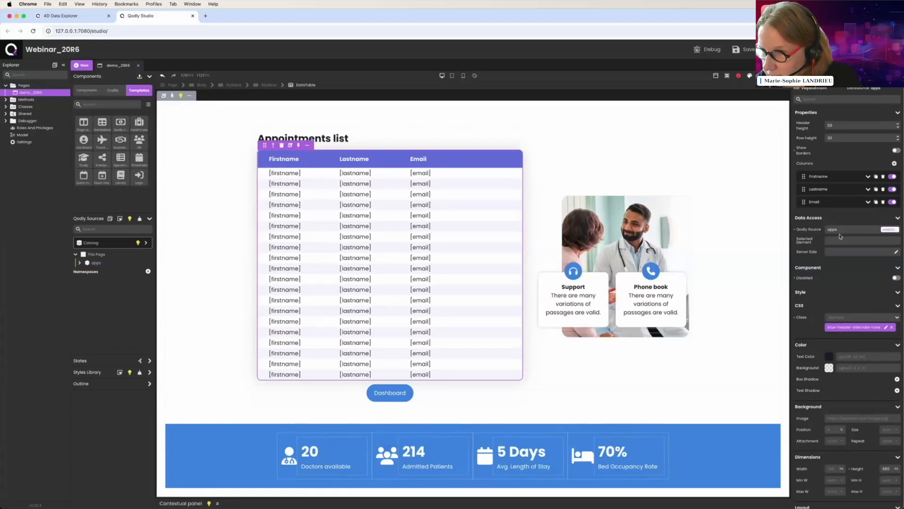
Set the Firstname column's source to when and its title to "When"
{"action": "left_click", "coordinate": [868, 176]}
{"action": "left_click", "coordinate": [806, 199]}
{"action": "type", "text": "when"}
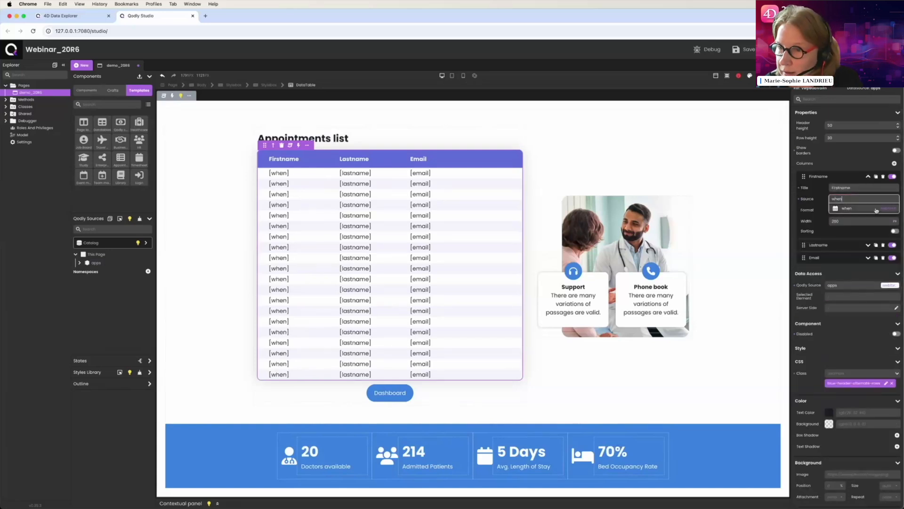
{"action": "left_click", "coordinate": [875, 209]}
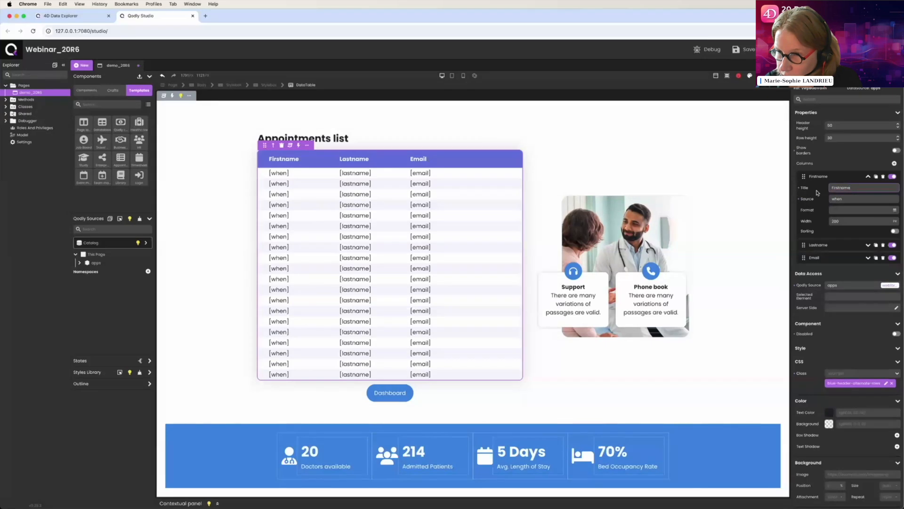
{"action": "double_click", "coordinate": [840, 187]}
{"action": "type", "text": "w"}
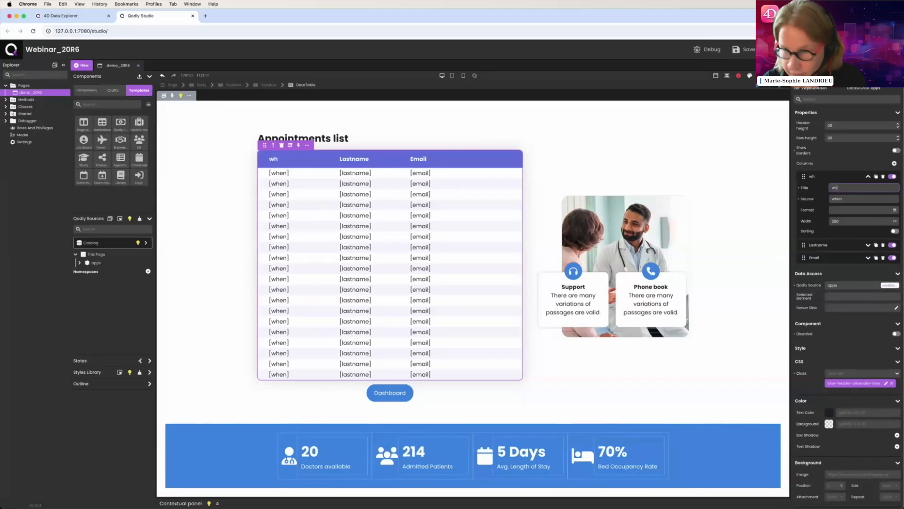
{"action": "type", "text": "h"}
{"action": "key", "text": "BackSpace"}
{"action": "key", "text": "BackSpace"}
{"action": "type", "text": "W"}
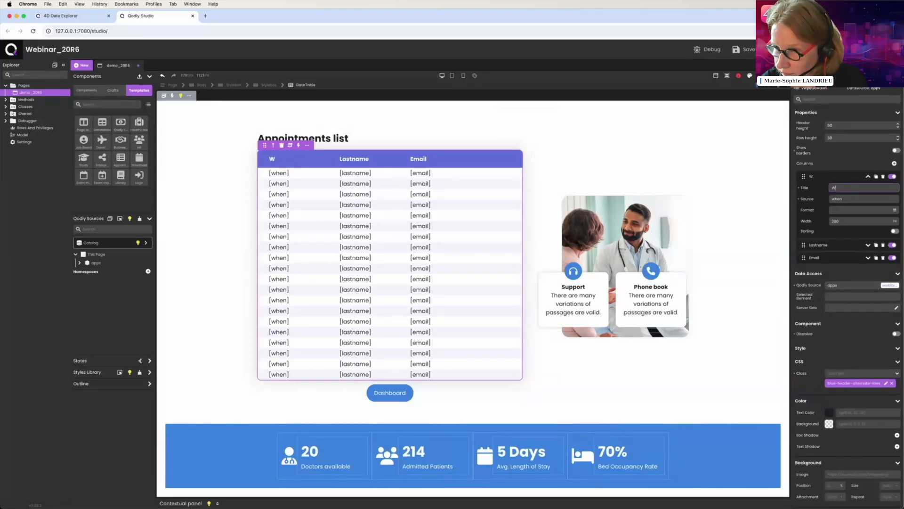
{"action": "type", "text": "hen"}
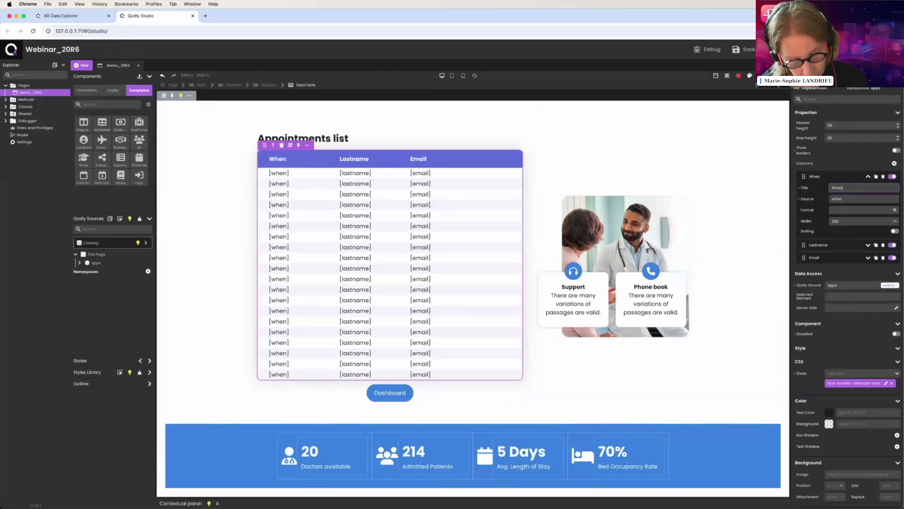
Set the Lastname column's source to whatTime and its title to "Time"
{"action": "left_click", "coordinate": [868, 245]}
{"action": "left_click_drag", "start_coordinate": [860, 268], "coordinate": [818, 271]}
{"action": "type", "text": "what"}
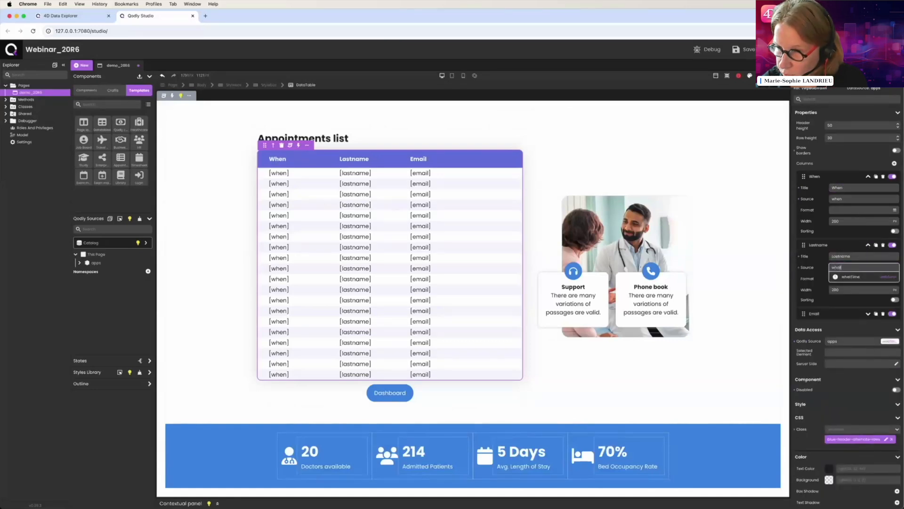
{"action": "left_click", "coordinate": [852, 277]}
{"action": "double_click", "coordinate": [859, 256]}
{"action": "type", "text": "Time"}
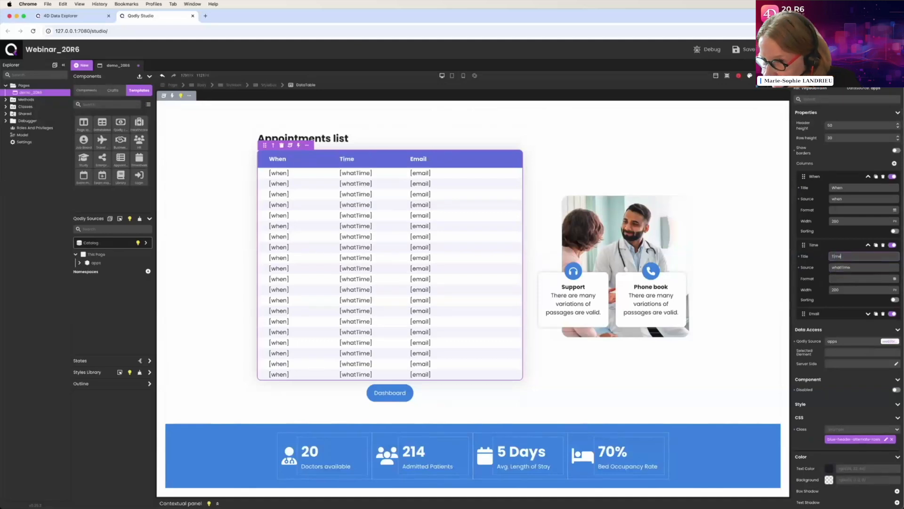
Set the Email column's source to patient.fullname and its title to "Patient"
{"action": "left_click", "coordinate": [868, 314]}
{"action": "double_click", "coordinate": [864, 335]}
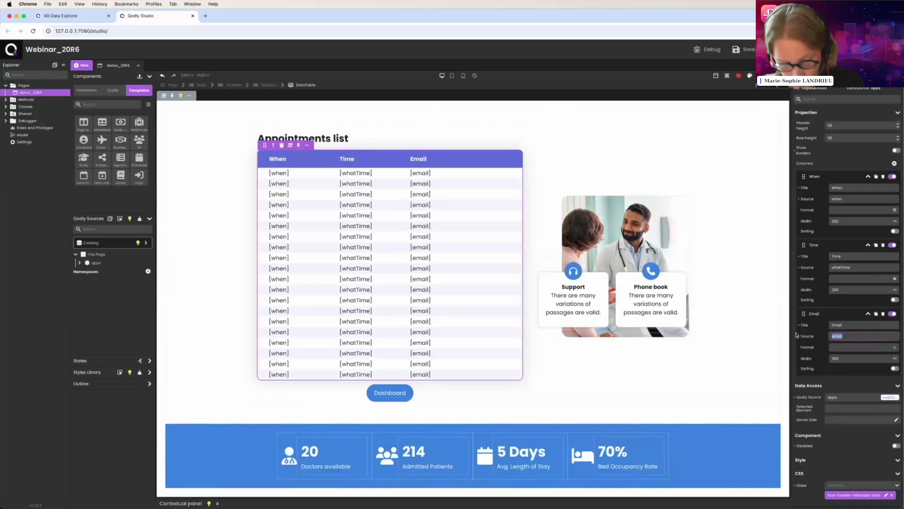
{"action": "type", "text": "patient"}
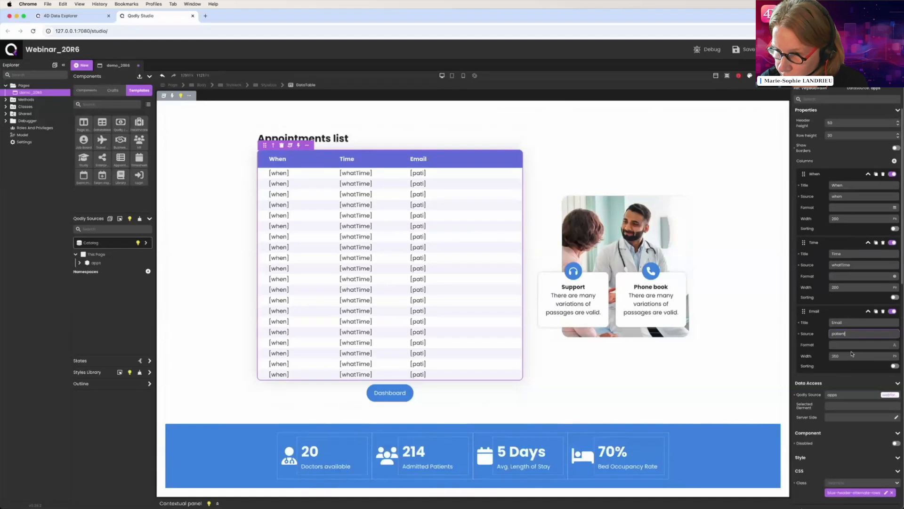
{"action": "left_click", "coordinate": [848, 351]}
{"action": "type", "text": "fu"}
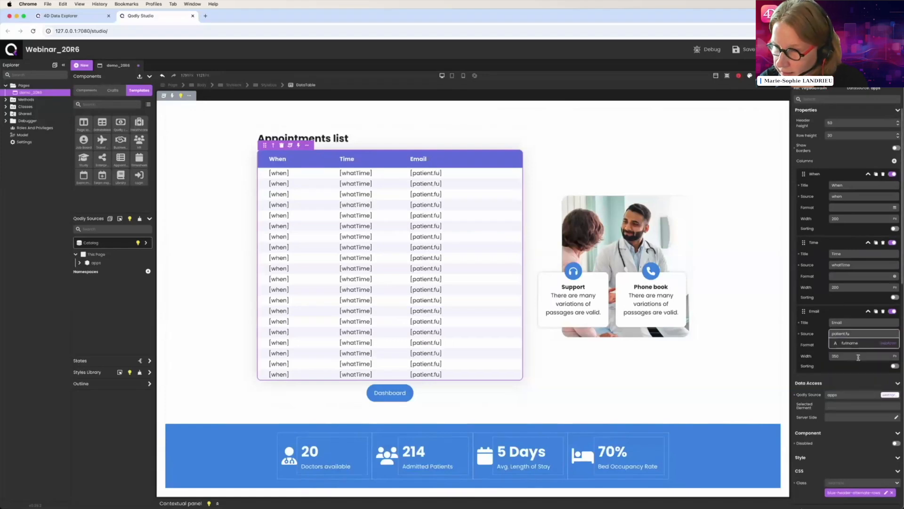
{"action": "left_click", "coordinate": [846, 344]}
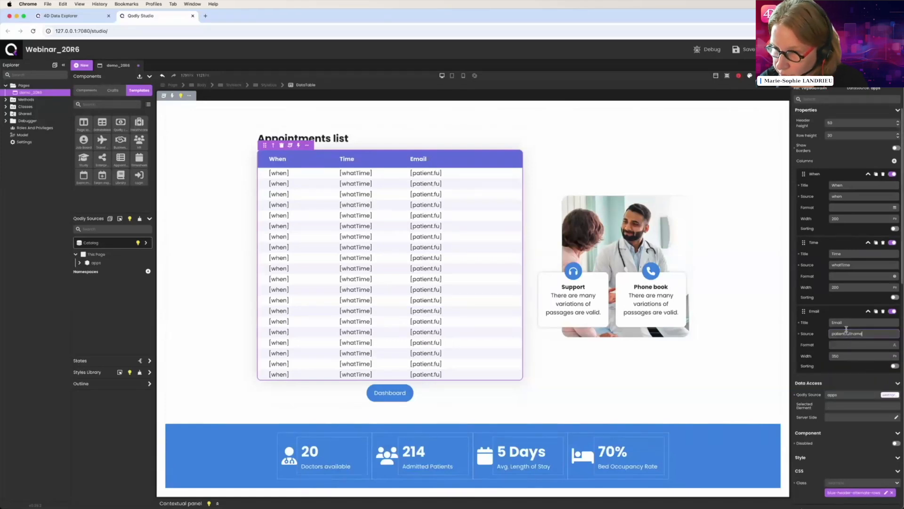
{"action": "left_click", "coordinate": [817, 323]}
{"action": "type", "text": "Patient"}
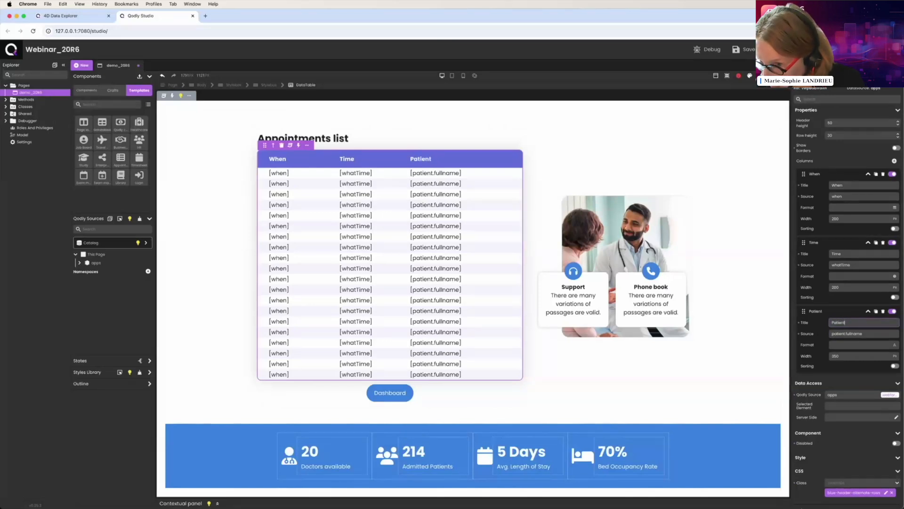
Add a fourth column to the data table with doctor.fullname as its source and "Doctor" as its title
{"action": "left_click", "coordinate": [895, 162]}
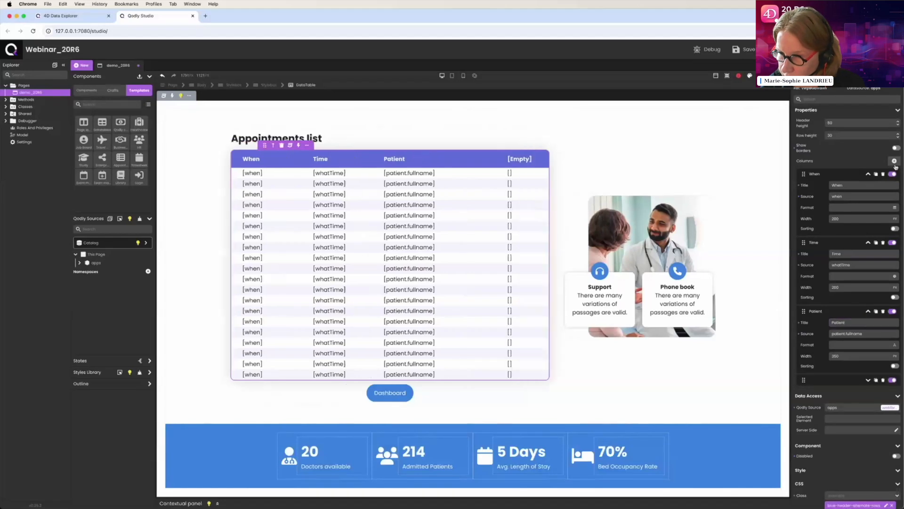
{"action": "left_click", "coordinate": [869, 380]}
{"action": "left_click", "coordinate": [862, 401]}
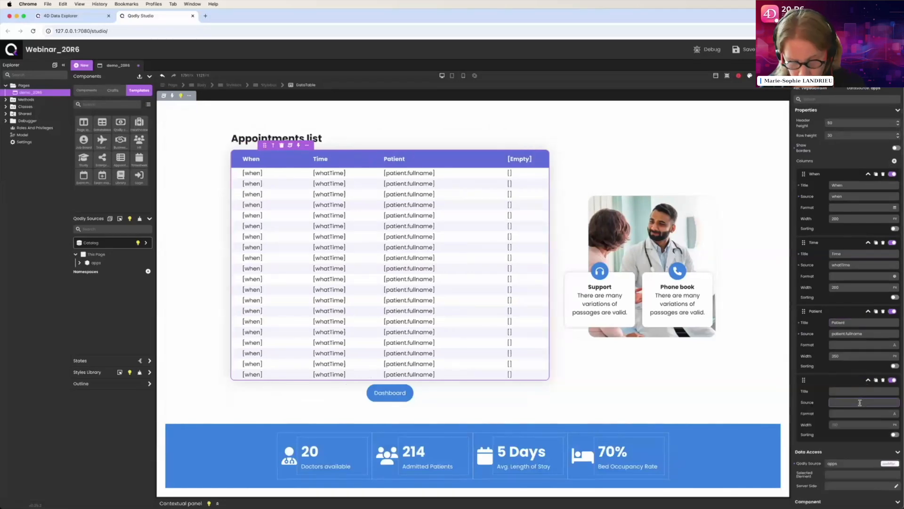
{"action": "type", "text": "doctor"}
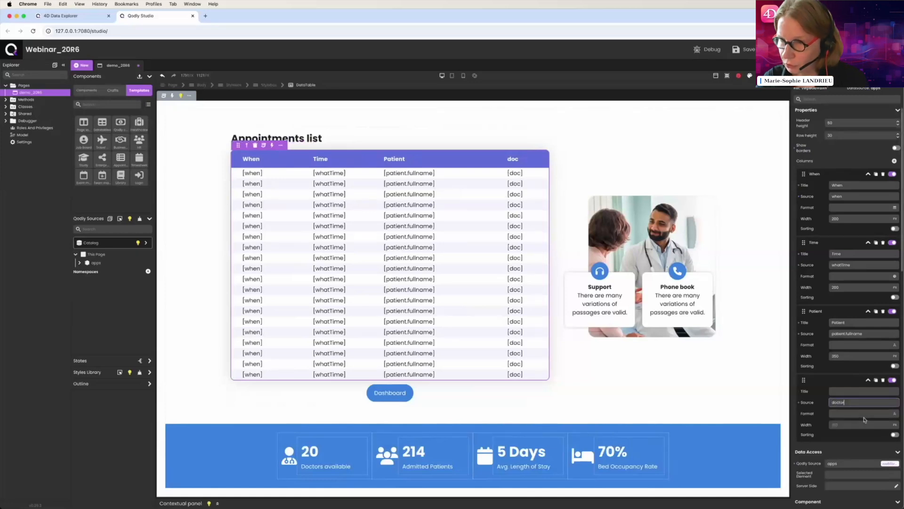
{"action": "left_click", "coordinate": [865, 418]}
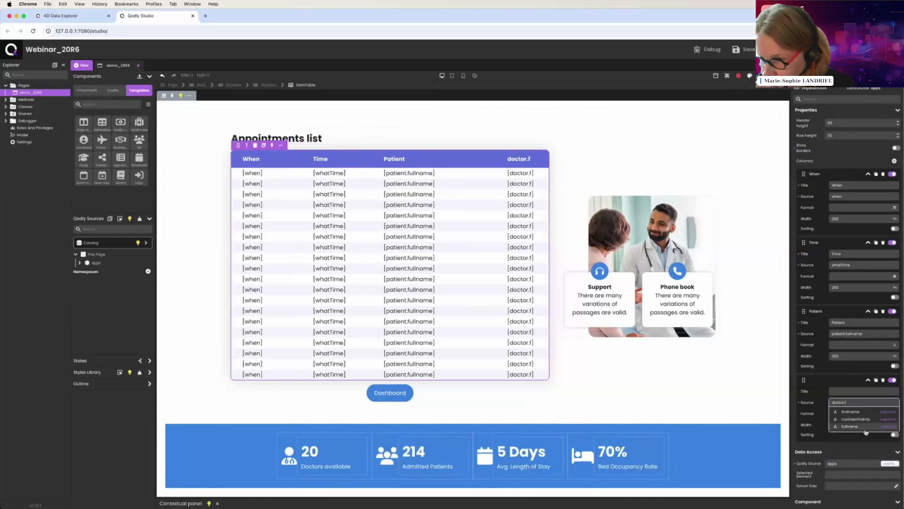
{"action": "left_click", "coordinate": [862, 427]}
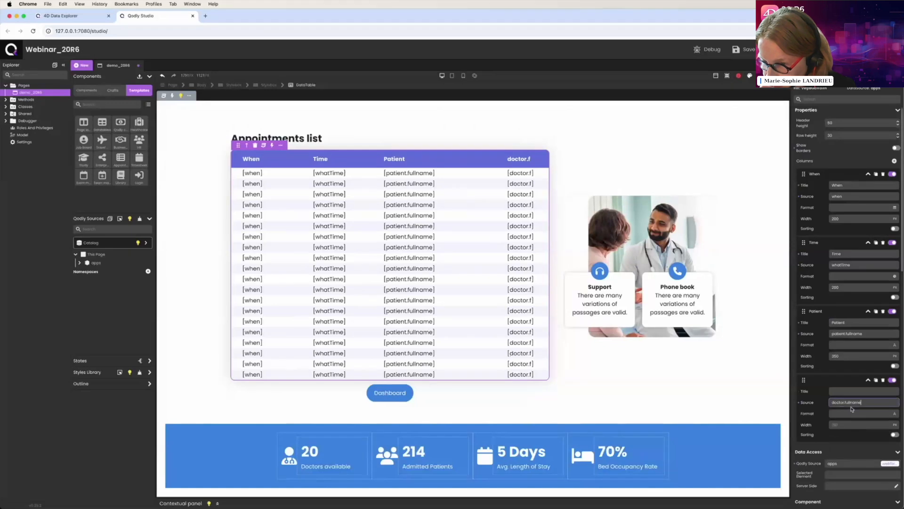
{"action": "left_click", "coordinate": [852, 389]}
{"action": "type", "text": "Doctor"}
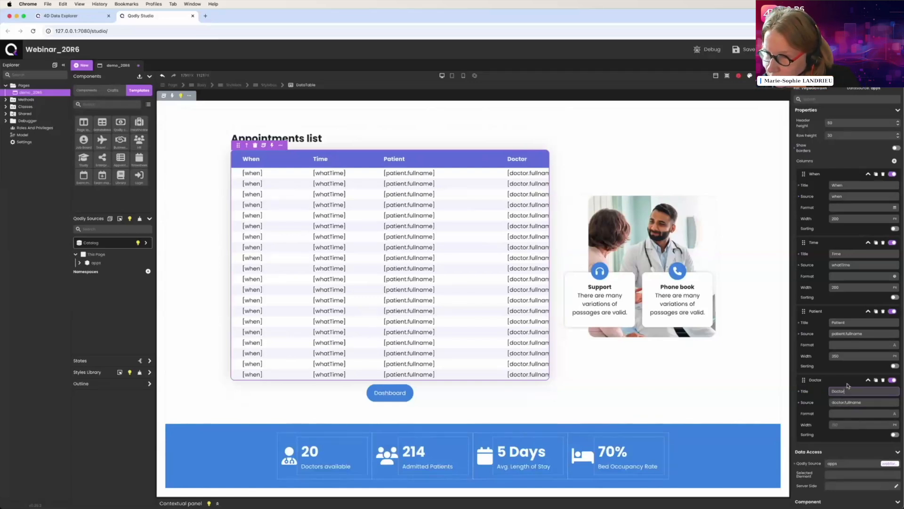
Set the widths of the Patient and Doctor columns to 250 px each
{"action": "left_click_drag", "start_coordinate": [857, 357], "coordinate": [804, 359]}
{"action": "type", "text": "2"}
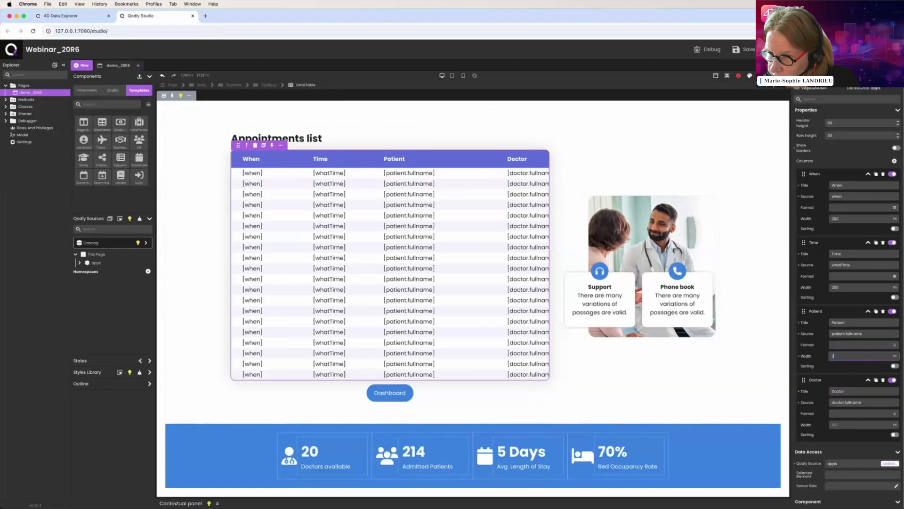
{"action": "type", "text": "50"}
{"action": "left_click", "coordinate": [859, 425]}
{"action": "type", "text": "250"}
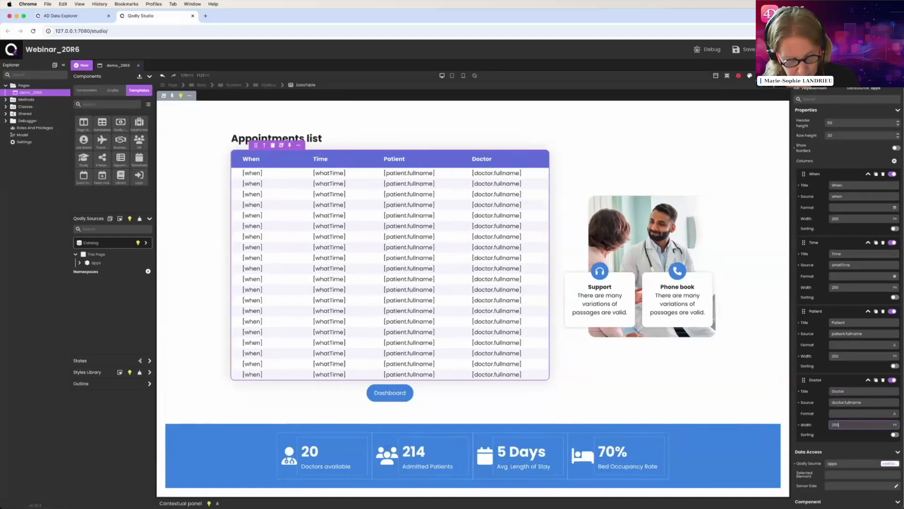
Set the When column's format to Date short and the Time column's format to Without seconds
{"action": "left_click", "coordinate": [842, 209]}
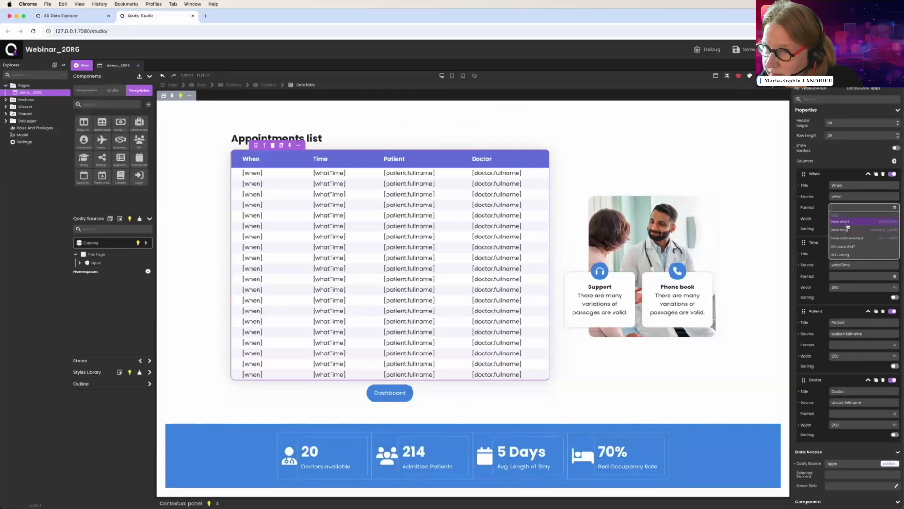
{"action": "left_click", "coordinate": [848, 226]}
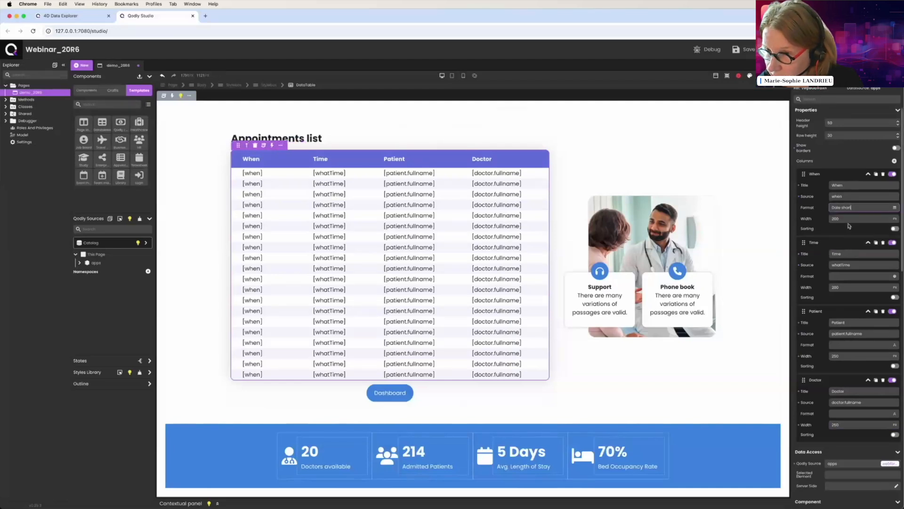
{"action": "left_click", "coordinate": [847, 276]}
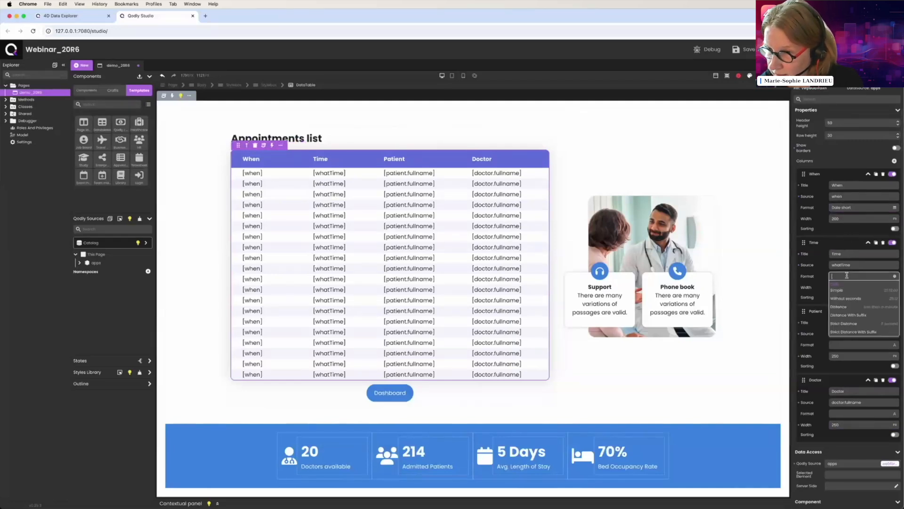
{"action": "left_click", "coordinate": [858, 302]}
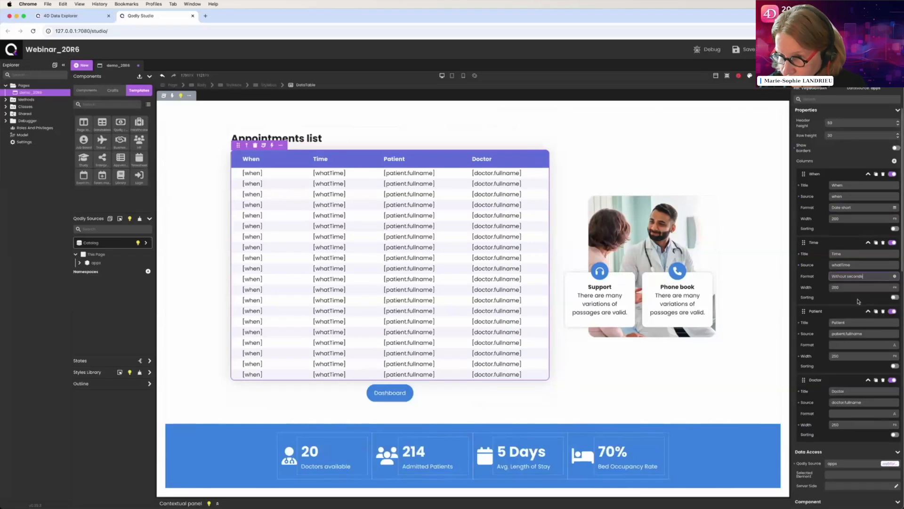
Save the page and preview it in the browser to check the rows of the appointments list
{"action": "left_click", "coordinate": [754, 53]}
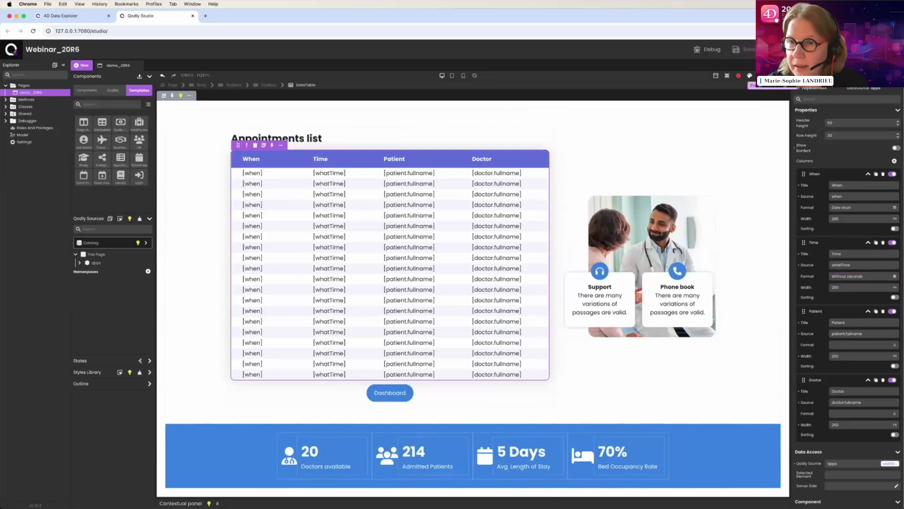
{"action": "left_click", "coordinate": [762, 75]}
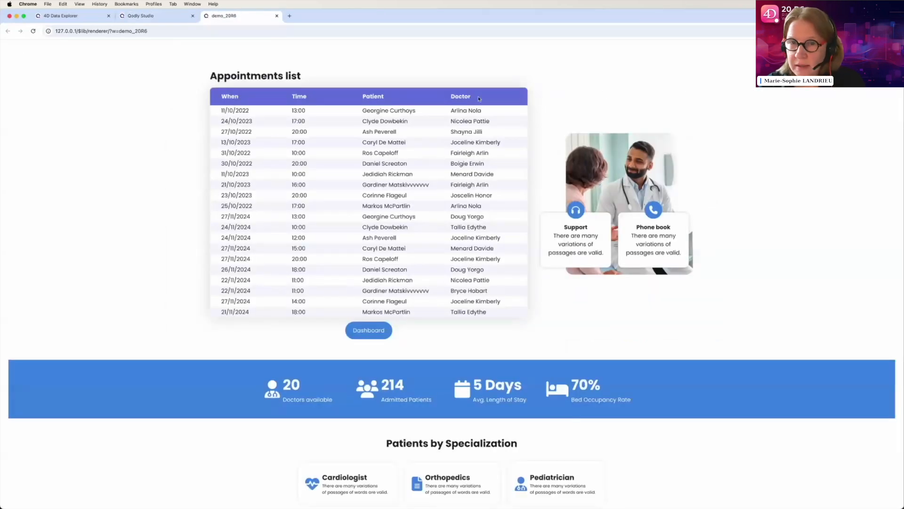
{"action": "scroll", "coordinate": [319, 188], "scroll_direction": "down", "scroll_amount": 3}
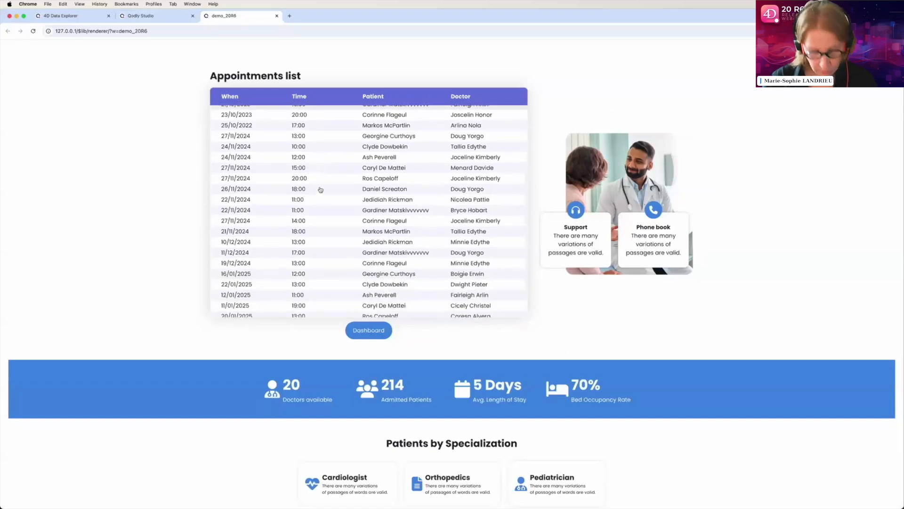
{"action": "scroll", "coordinate": [320, 189], "scroll_direction": "up", "scroll_amount": 2}
{"action": "scroll", "coordinate": [320, 189], "scroll_direction": "up", "scroll_amount": 2}
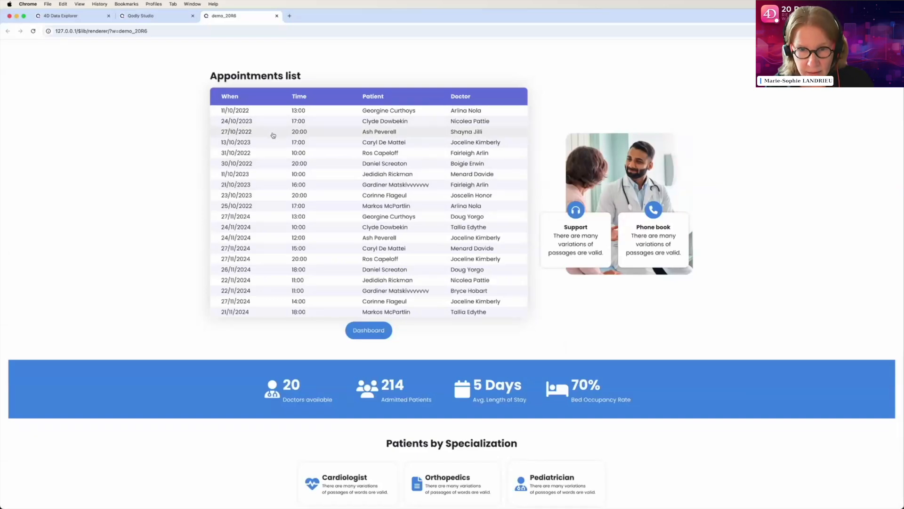
Return to Qodly Studio and add a standard action on the apps source to the page's On Init event
{"action": "left_click", "coordinate": [164, 17]}
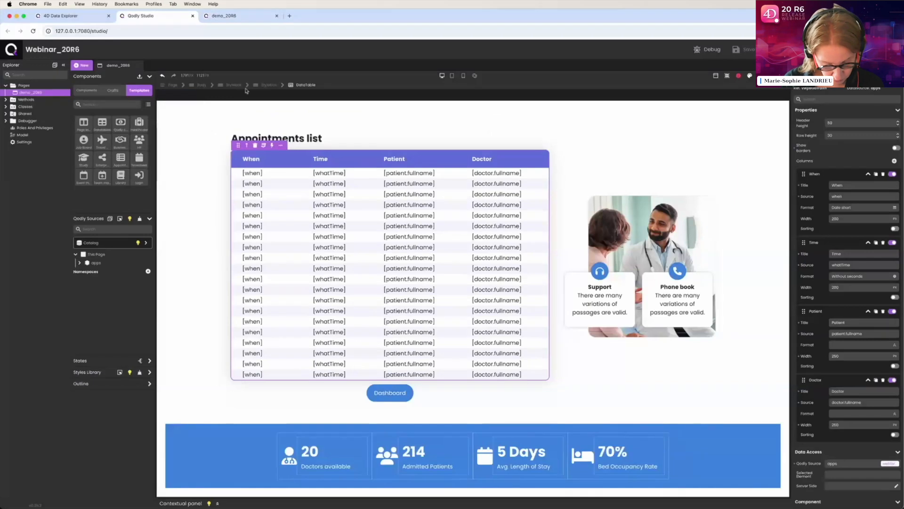
{"action": "left_click", "coordinate": [174, 85]}
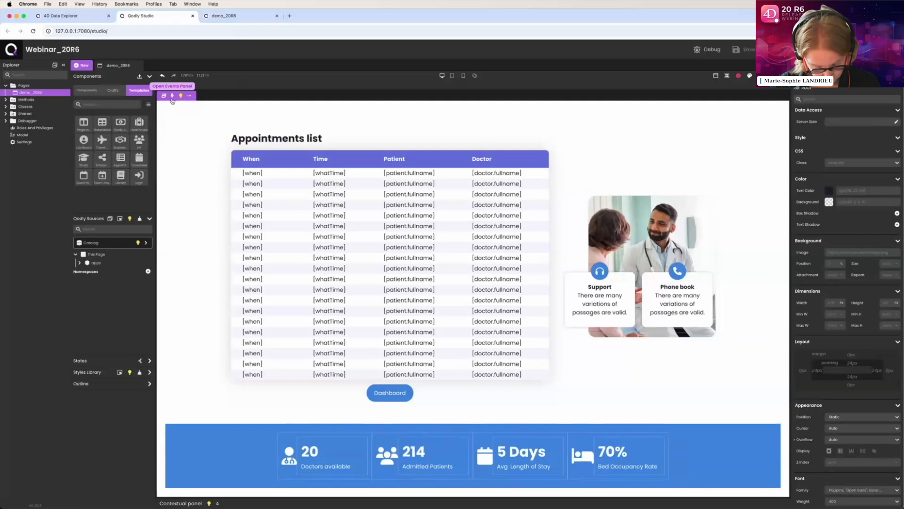
{"action": "left_click", "coordinate": [173, 99]}
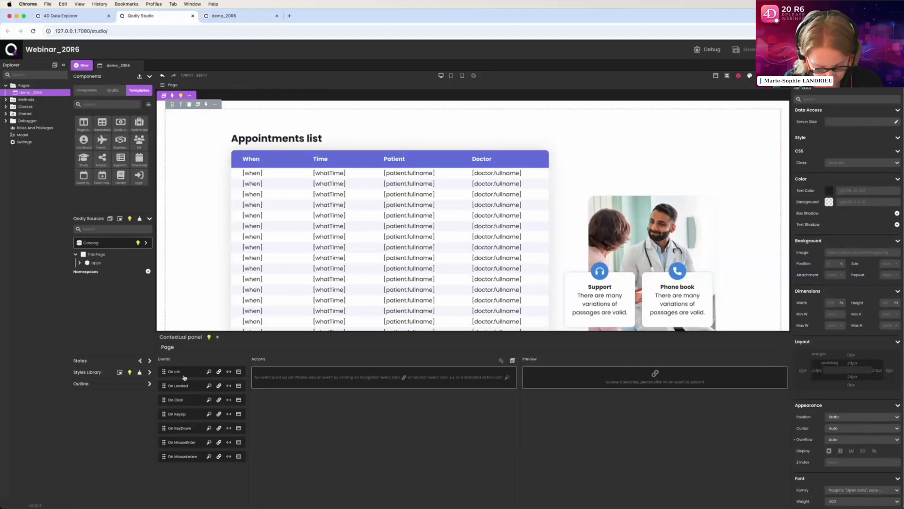
{"action": "left_click", "coordinate": [209, 372]}
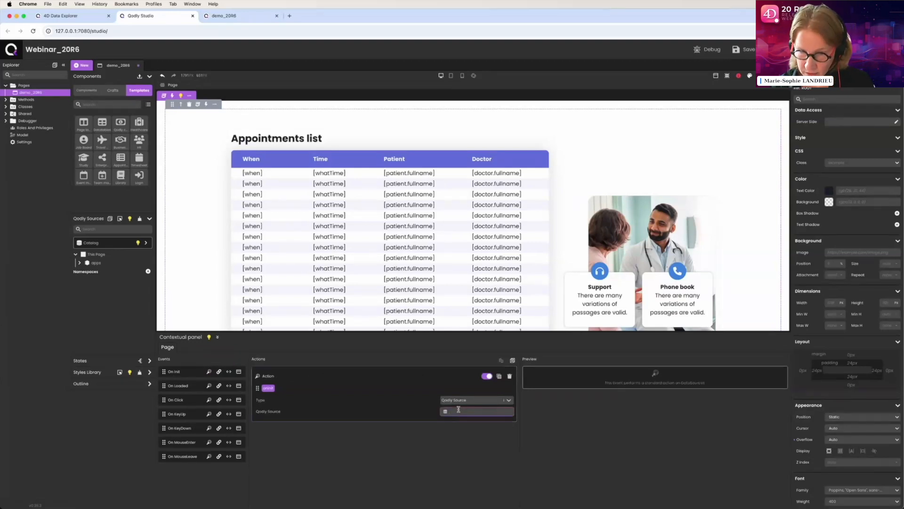
{"action": "type", "text": "apps"}
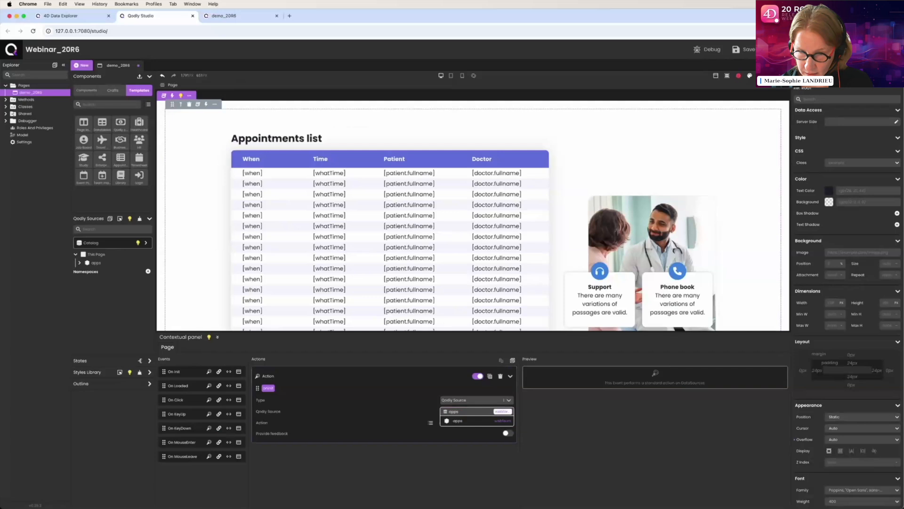
{"action": "left_click", "coordinate": [458, 422]}
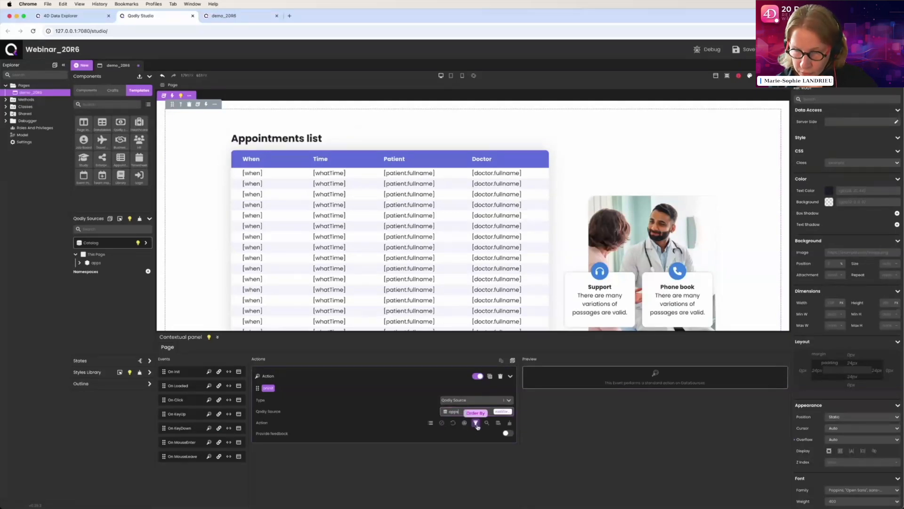
Make the page's On Init action an Order By on when, whatTime
{"action": "left_click", "coordinate": [476, 424]}
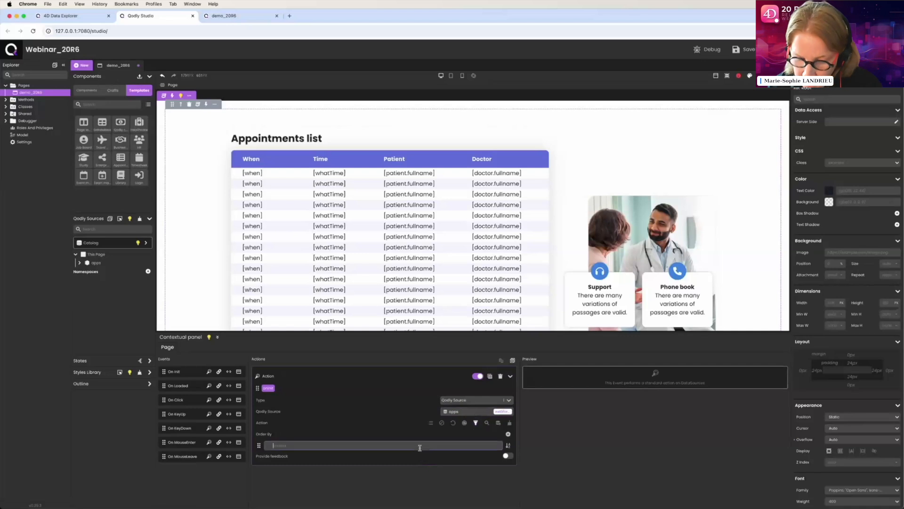
{"action": "left_click", "coordinate": [420, 446]}
{"action": "type", "text": "wh"}
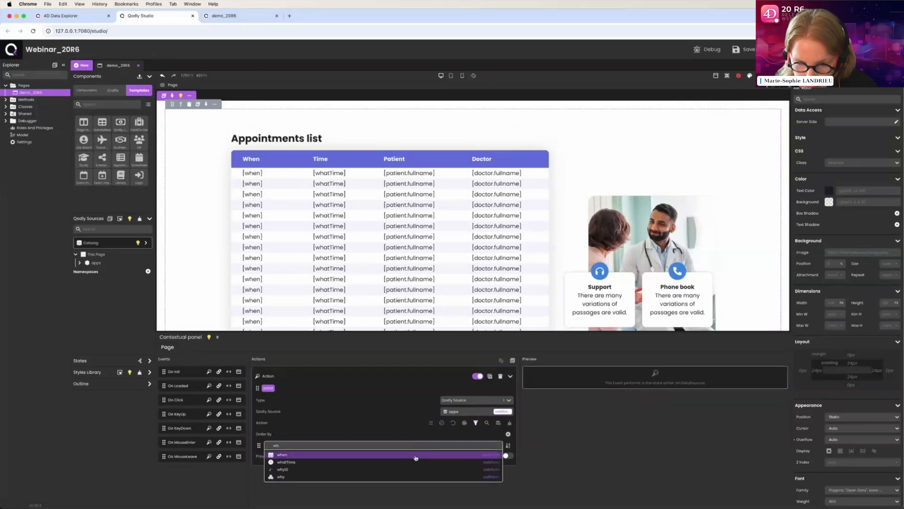
{"action": "left_click", "coordinate": [415, 459]}
{"action": "type", "text": ", wha"}
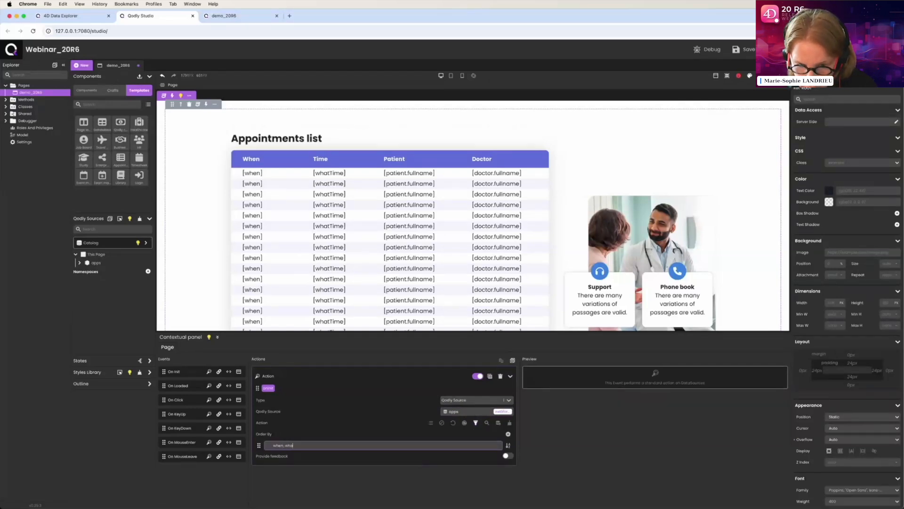
{"action": "type", "text": "tTime"}
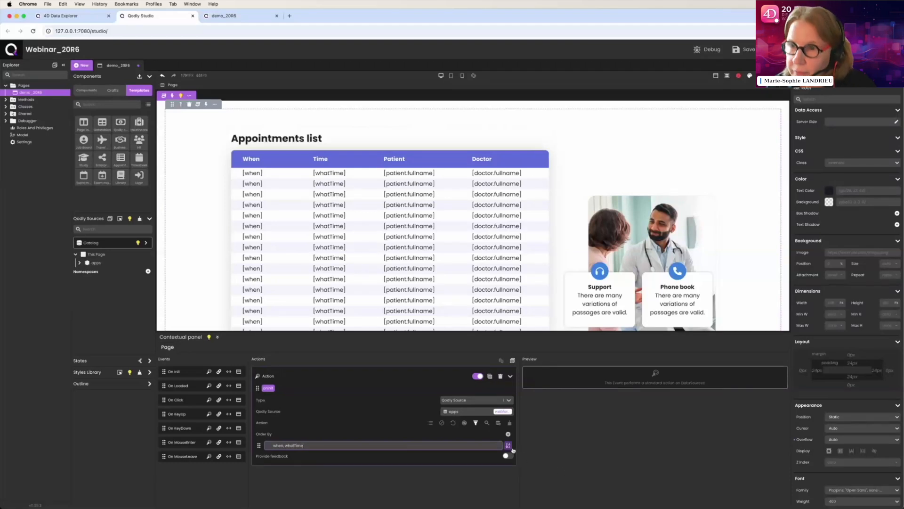
Save the page and reload its browser preview to check the order of the appointments
{"action": "key", "text": "super+s"}
{"action": "left_click", "coordinate": [224, 16]}
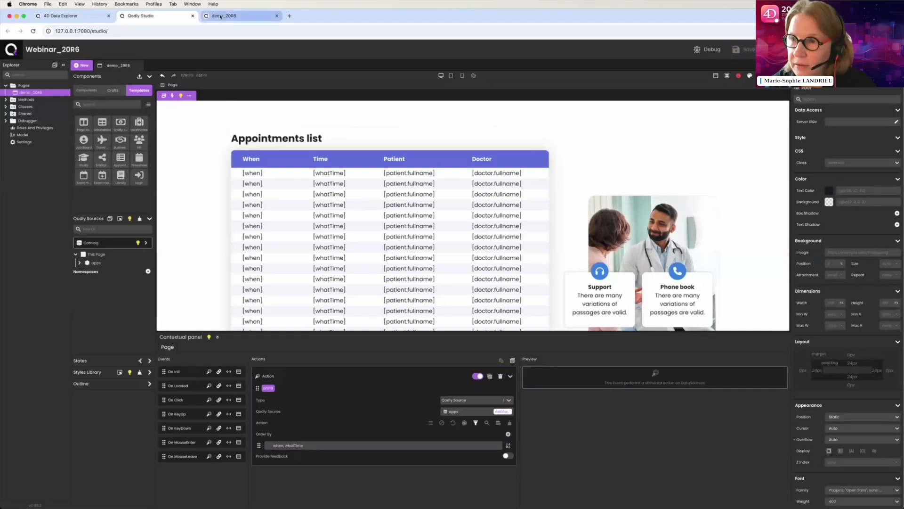
{"action": "left_click", "coordinate": [34, 31]}
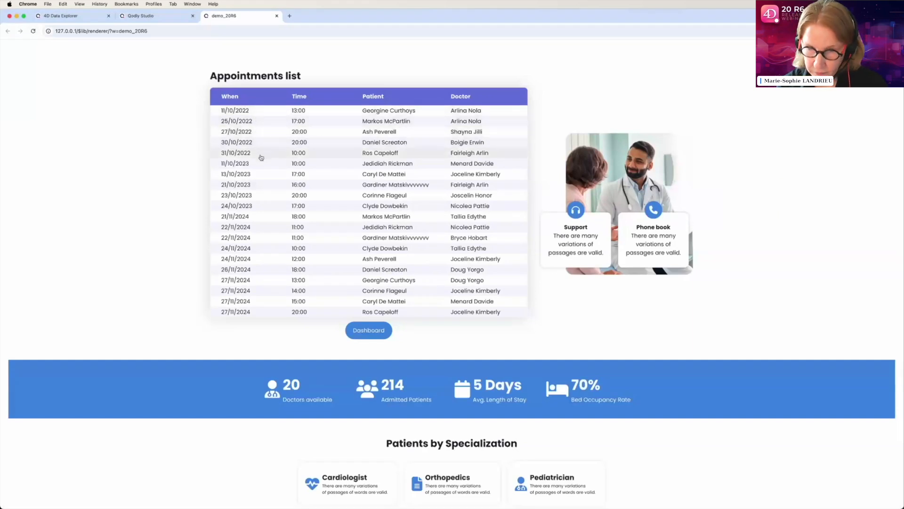
{"action": "scroll", "coordinate": [317, 267], "scroll_direction": "down", "scroll_amount": 3}
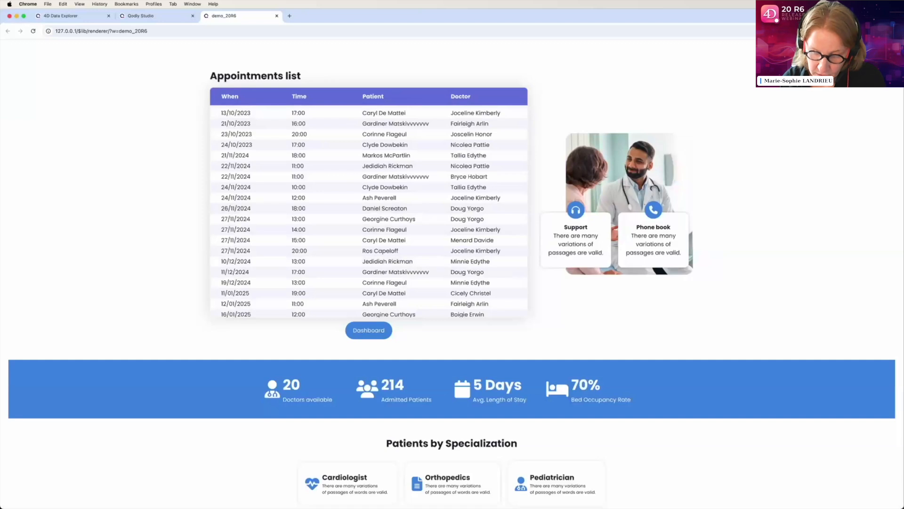
{"action": "key", "text": "super+Tab"}
{"action": "left_click", "coordinate": [484, 337]}
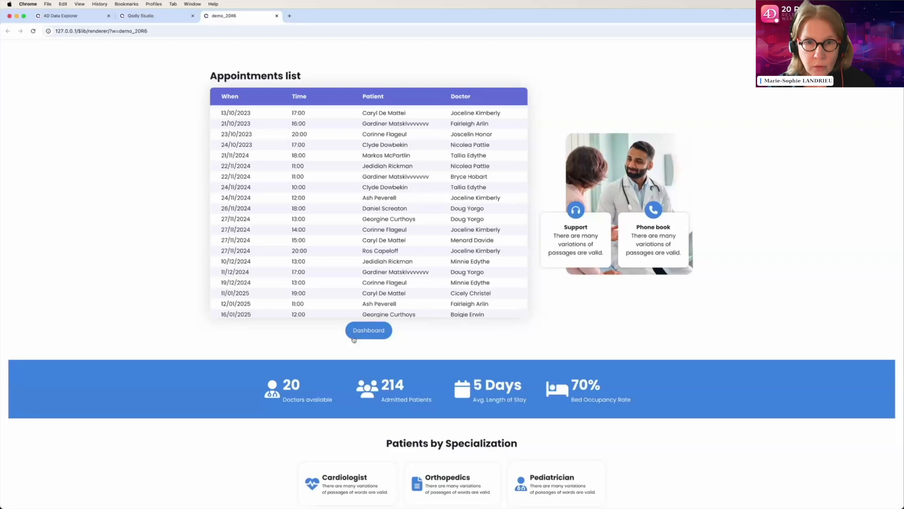
Return to Qodly Studio and change the label of the Dashboard button below the appointments table to "Cancel this appointment"
{"action": "left_click", "coordinate": [156, 16]}
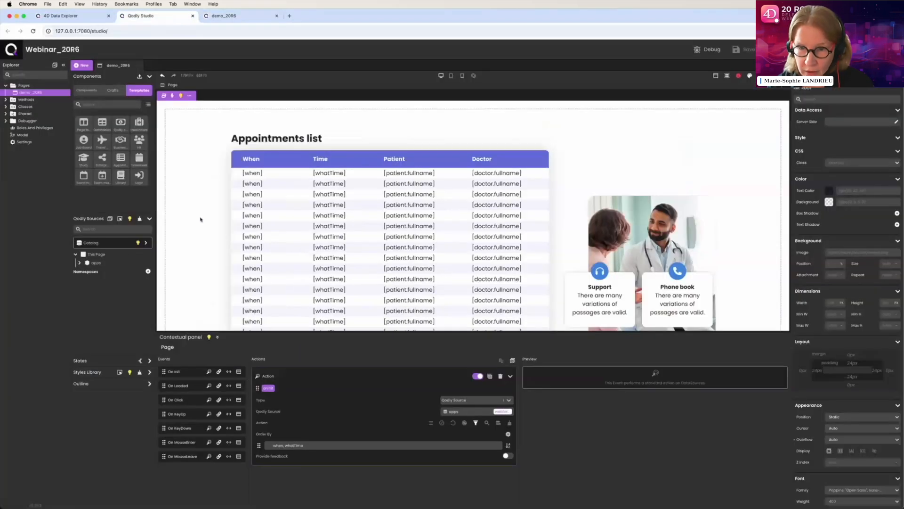
{"action": "left_click", "coordinate": [218, 338]}
{"action": "left_click", "coordinate": [387, 391]}
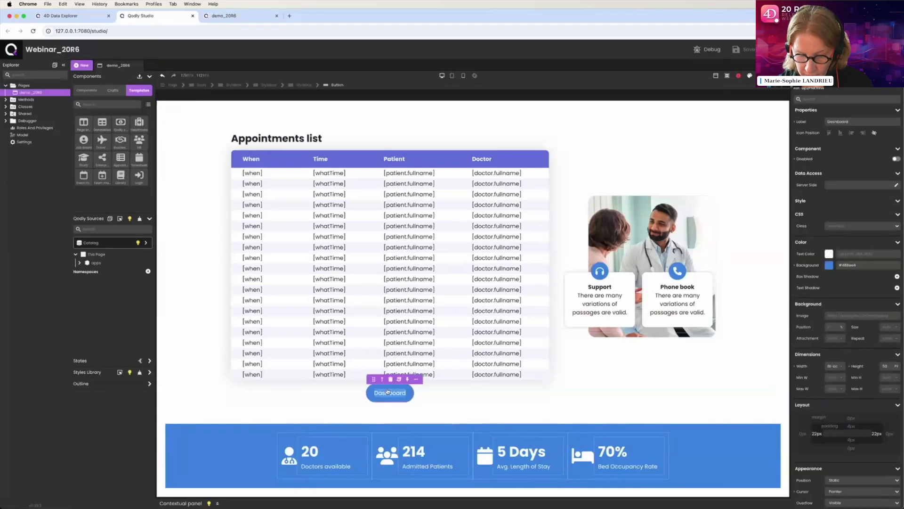
{"action": "double_click", "coordinate": [388, 391]}
{"action": "type", "text": "Cancel"}
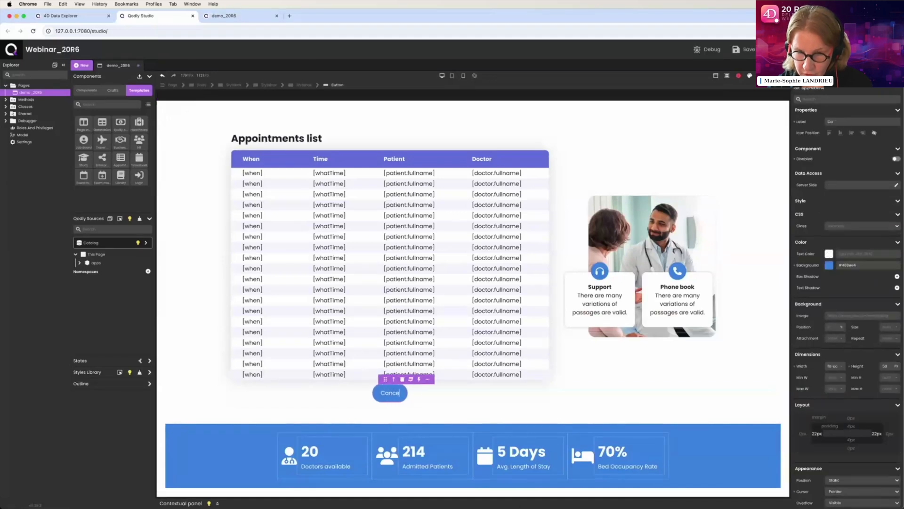
{"action": "type", "text": " this ap"}
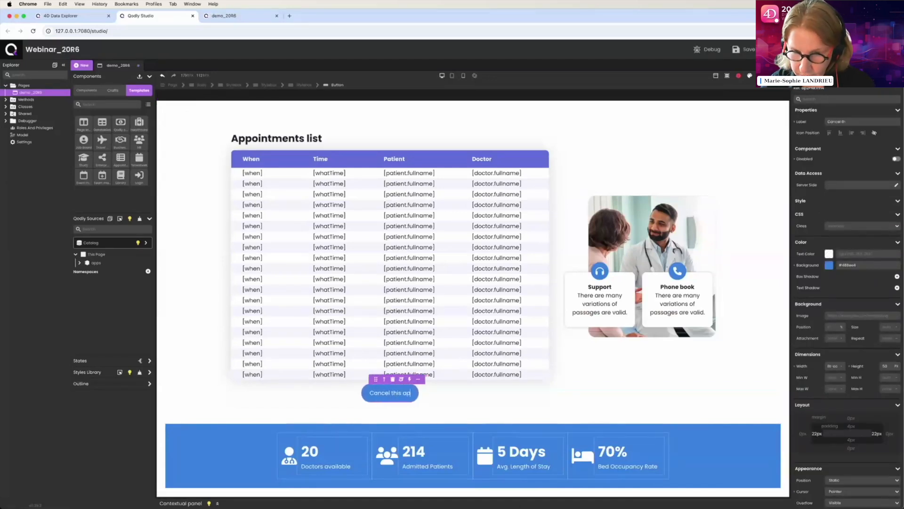
{"action": "type", "text": "point"}
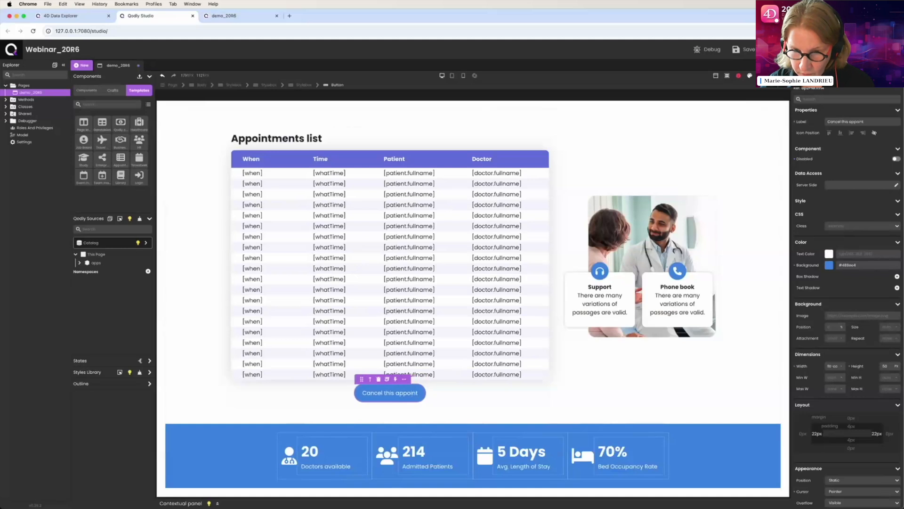
{"action": "type", "text": "ment"}
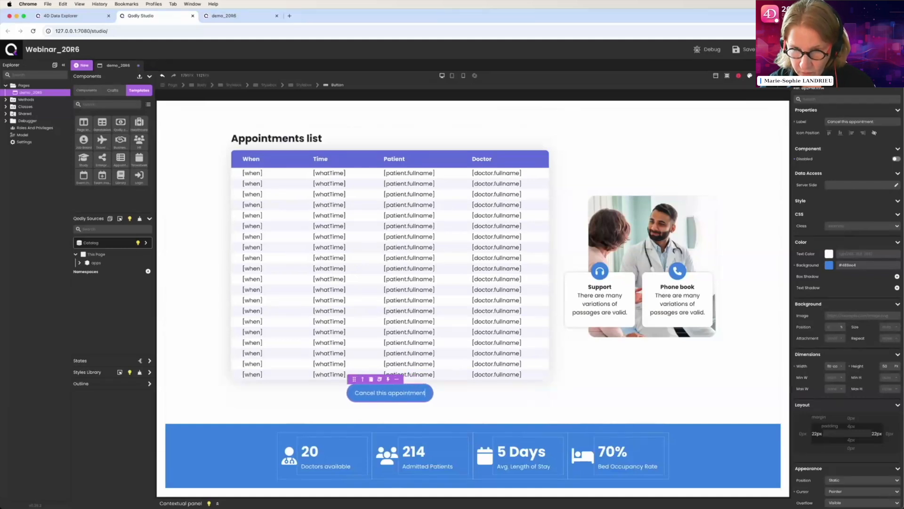
{"action": "left_click", "coordinate": [485, 395]}
Create an entity source named selectedApp from apps with initial value First, and bind it to the data table as its selected element
{"action": "left_click", "coordinate": [426, 286]}
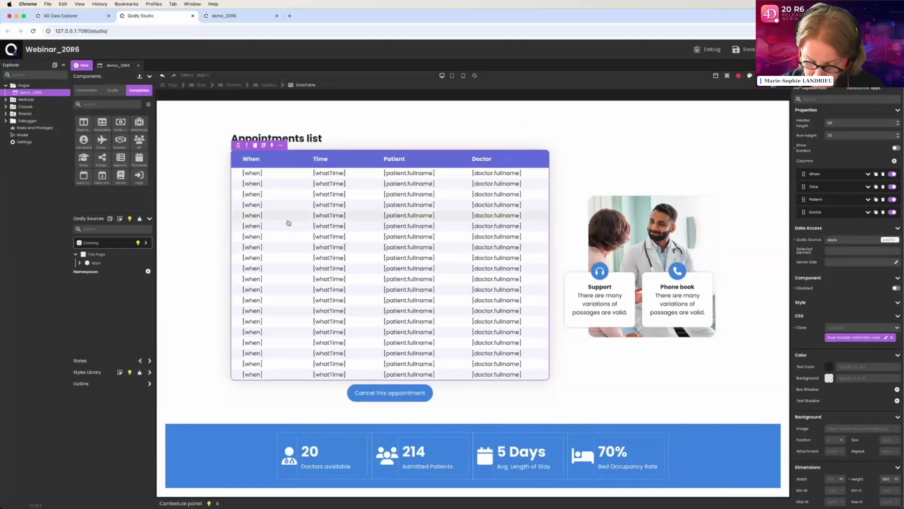
{"action": "mouse_move", "coordinate": [129, 265]}
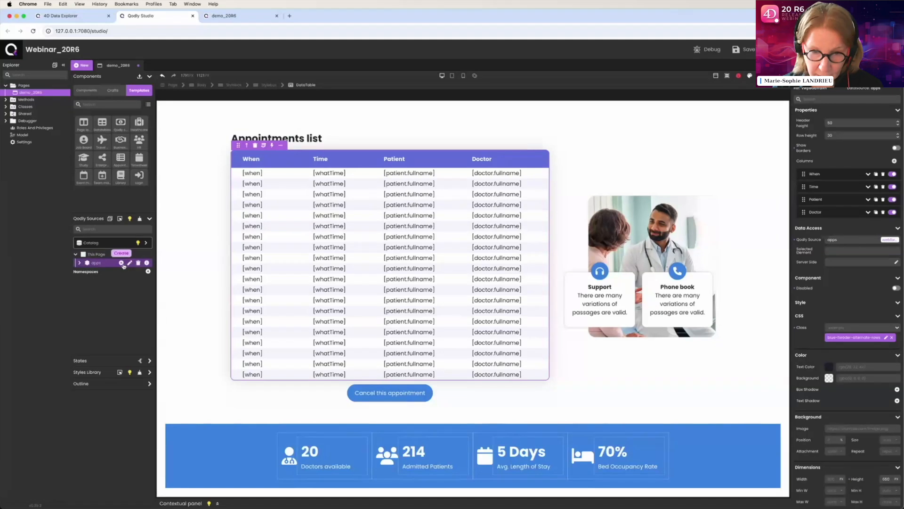
{"action": "left_click", "coordinate": [122, 263]}
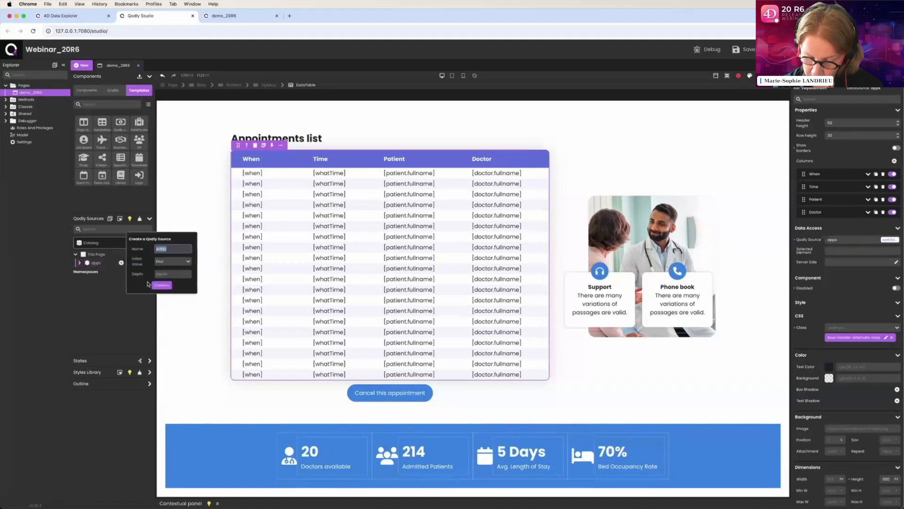
{"action": "type", "text": "a"}
{"action": "type", "text": "n"}
{"action": "type", "text": "lected"}
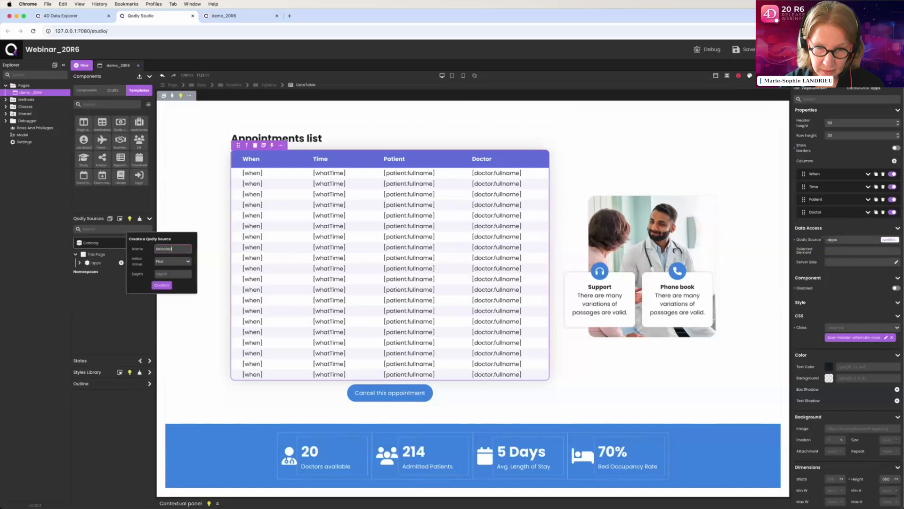
{"action": "type", "text": "App"}
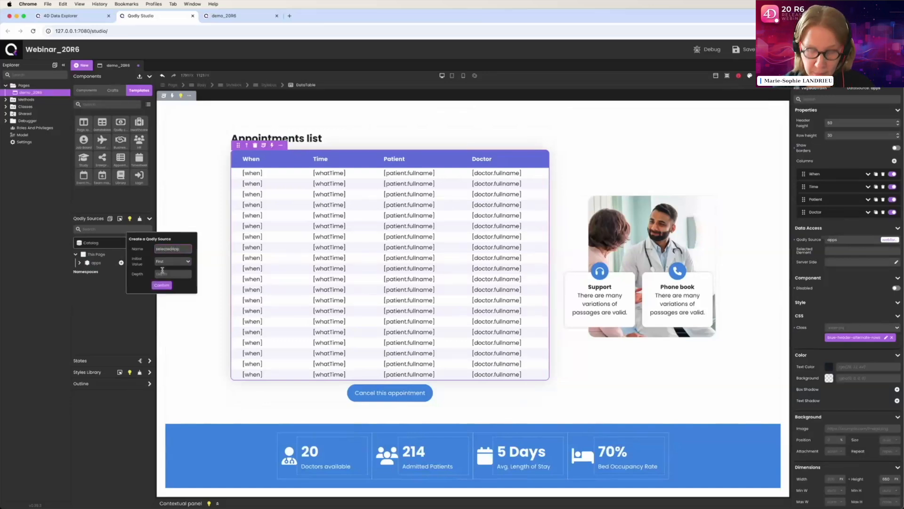
{"action": "left_click", "coordinate": [162, 285]}
{"action": "left_click_drag", "start_coordinate": [96, 273], "coordinate": [359, 268]}
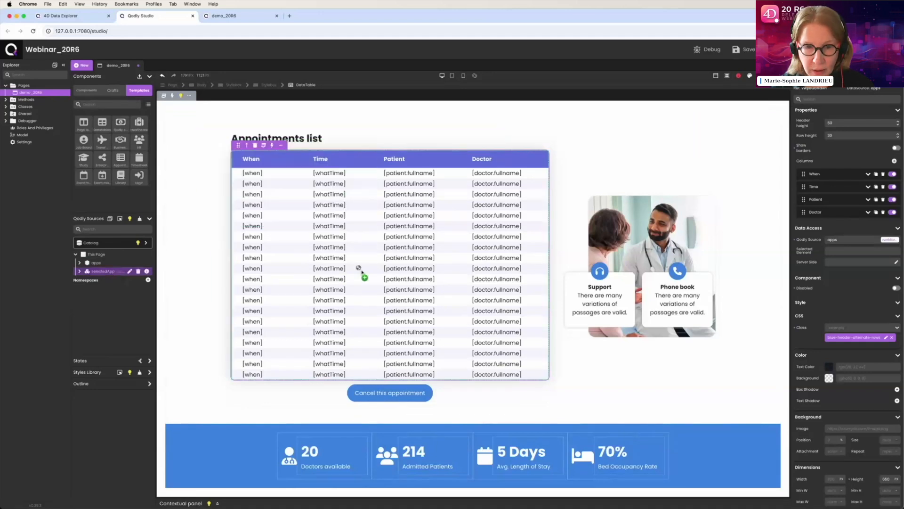
{"action": "left_click_drag", "start_coordinate": [359, 268], "coordinate": [362, 268]}
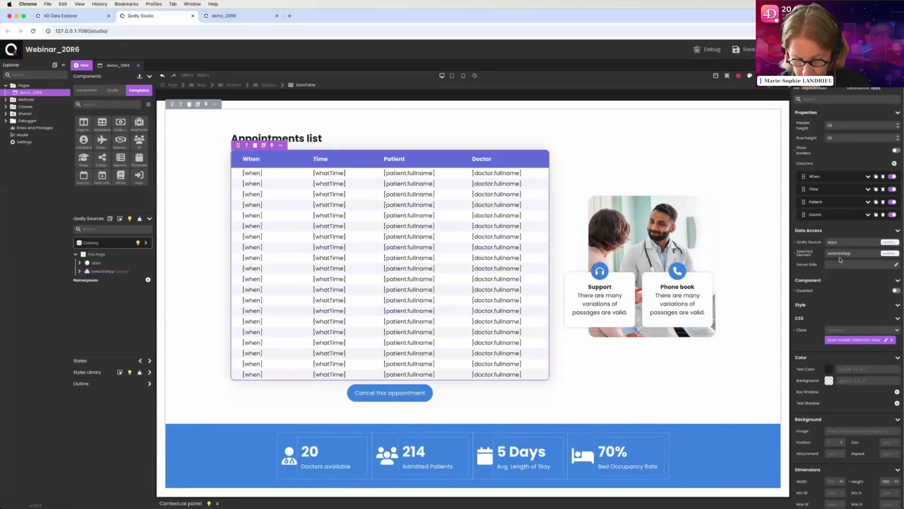
Add a standard action on selectedApp to the cancel button's On Click event that deletes the selected appointment
{"action": "left_click", "coordinate": [431, 393]}
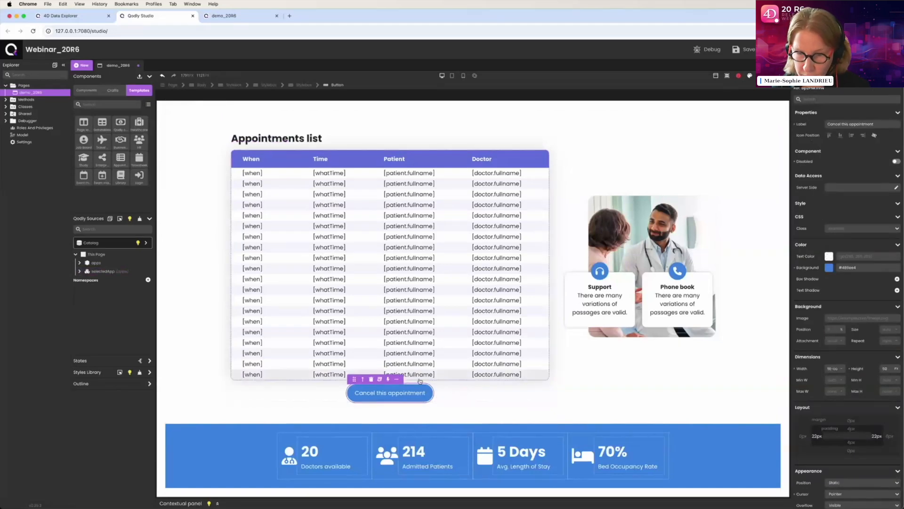
{"action": "left_click", "coordinate": [389, 379]}
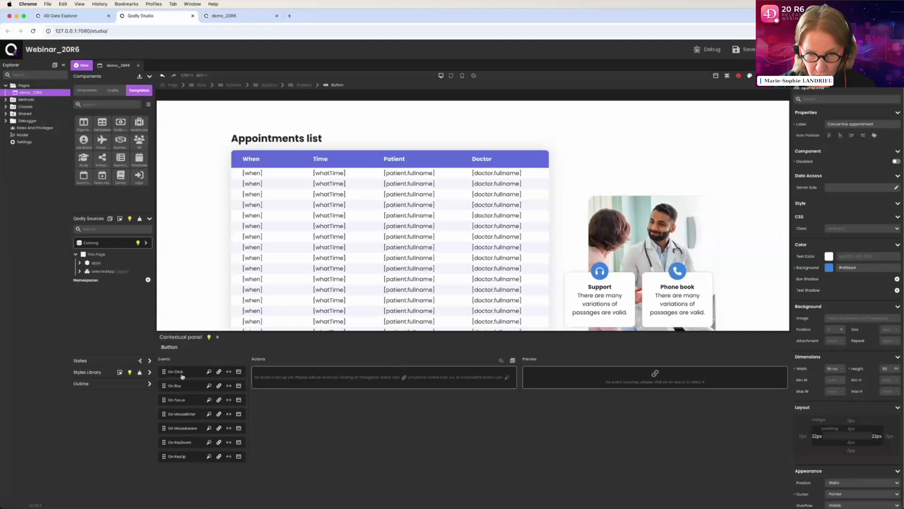
{"action": "left_click", "coordinate": [209, 373]}
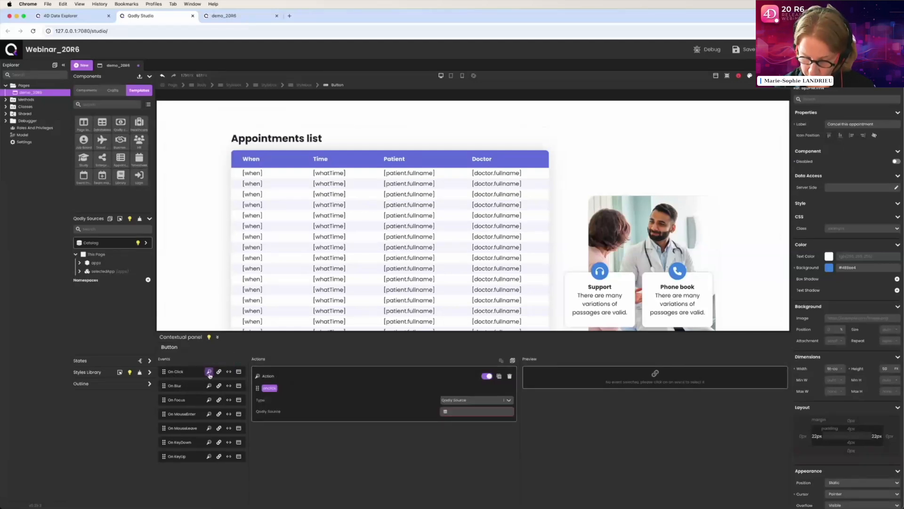
{"action": "left_click", "coordinate": [471, 411]}
{"action": "type", "text": "se"}
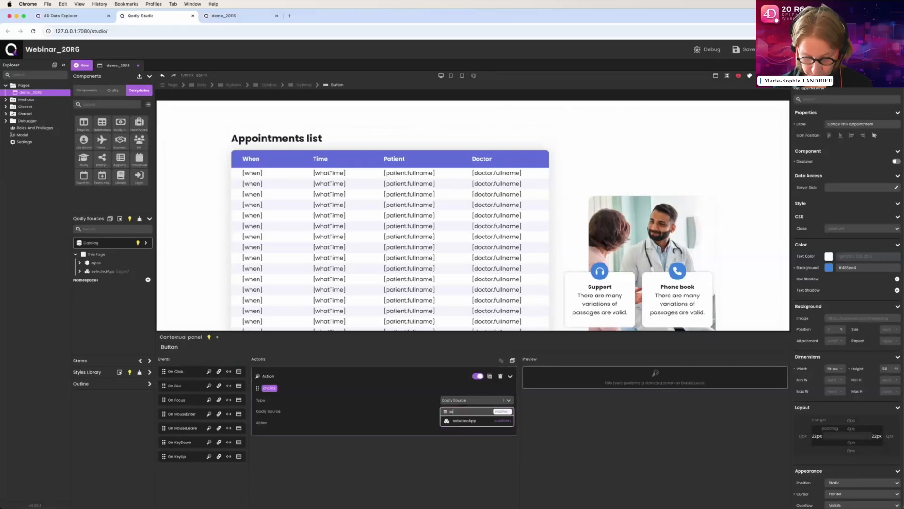
{"action": "left_click", "coordinate": [471, 421]}
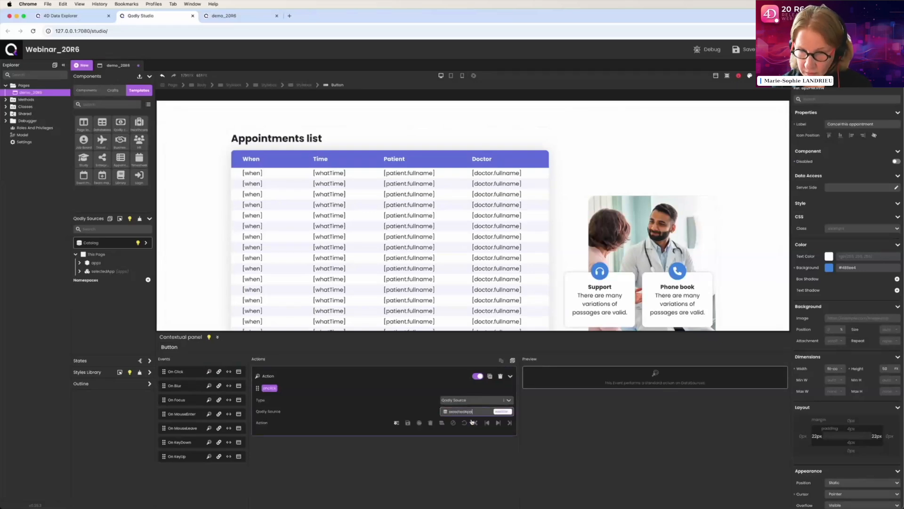
{"action": "left_click", "coordinate": [431, 424]}
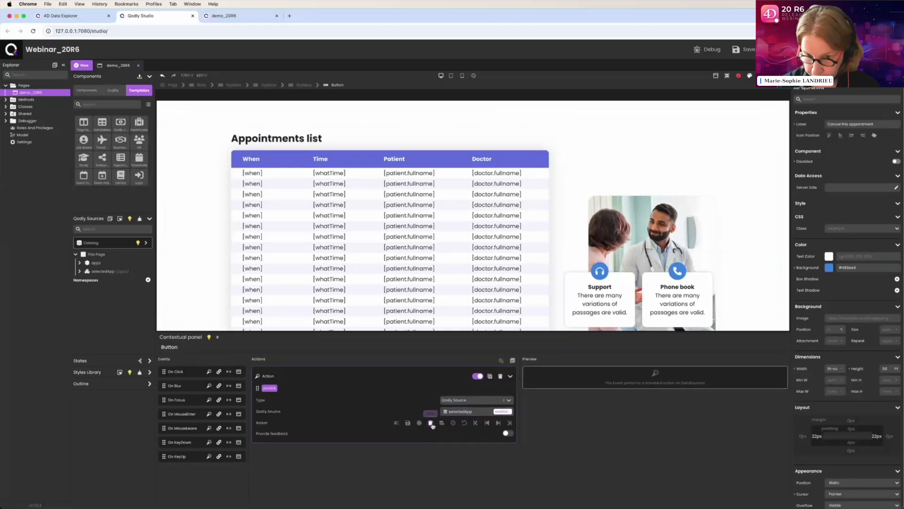
Add a second standard action to the button's On Click event that cleans deleted appointments out of the apps source
{"action": "left_click_drag", "start_coordinate": [474, 331], "coordinate": [474, 315]}
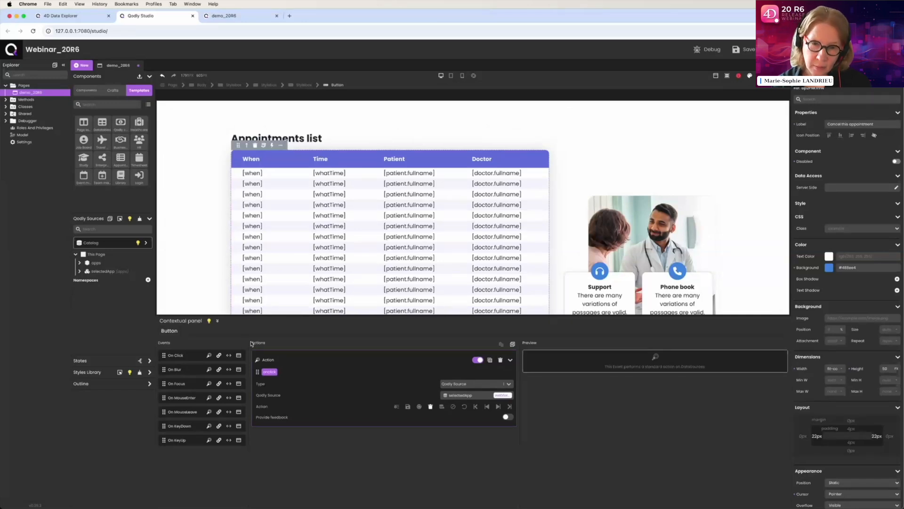
{"action": "left_click", "coordinate": [210, 356]}
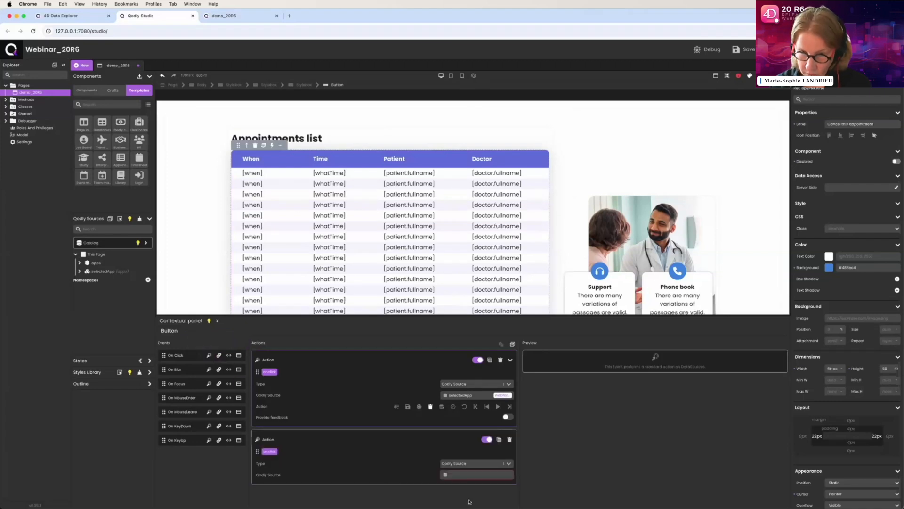
{"action": "left_click", "coordinate": [459, 474]}
{"action": "type", "text": "apps"}
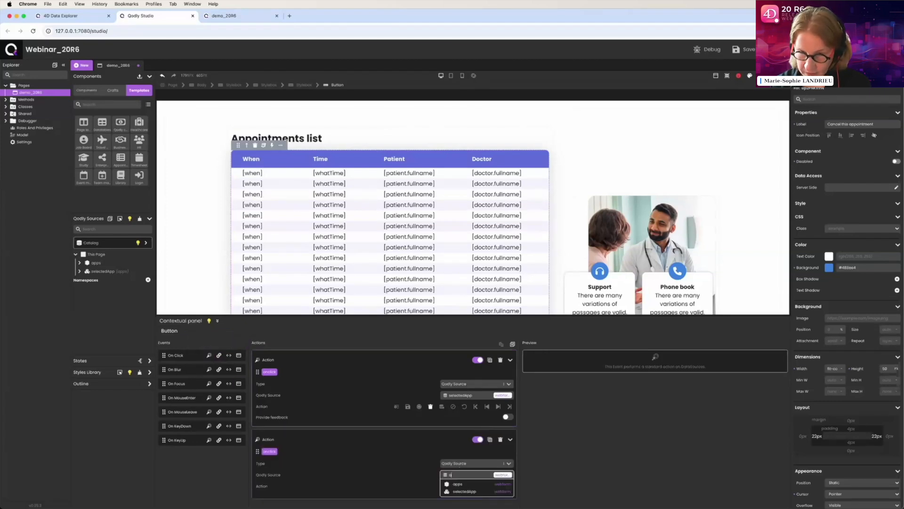
{"action": "left_click", "coordinate": [463, 485]}
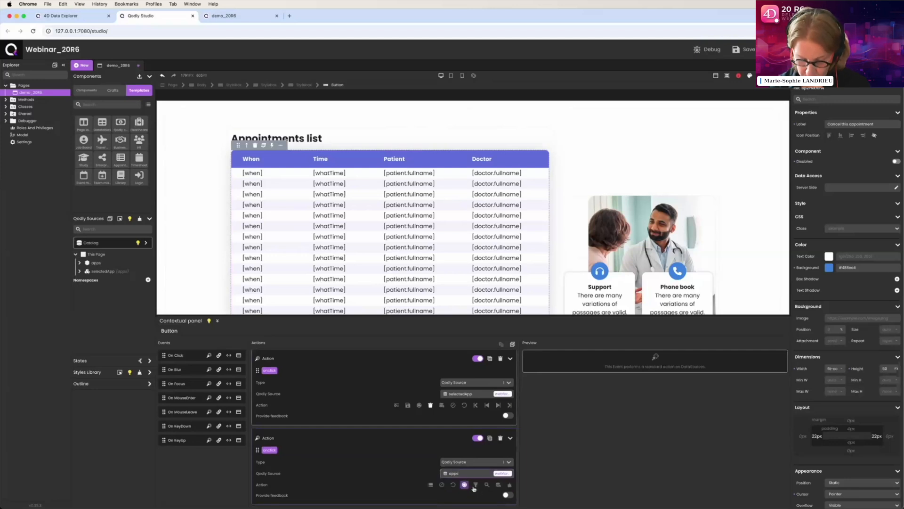
{"action": "left_click", "coordinate": [510, 486]}
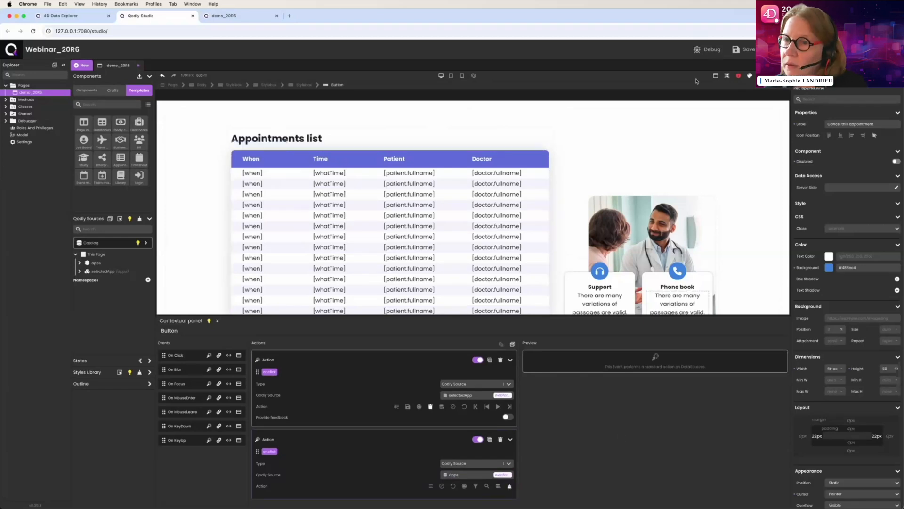
Save the page and reload its browser preview to load the new cancel button
{"action": "left_click", "coordinate": [744, 47]}
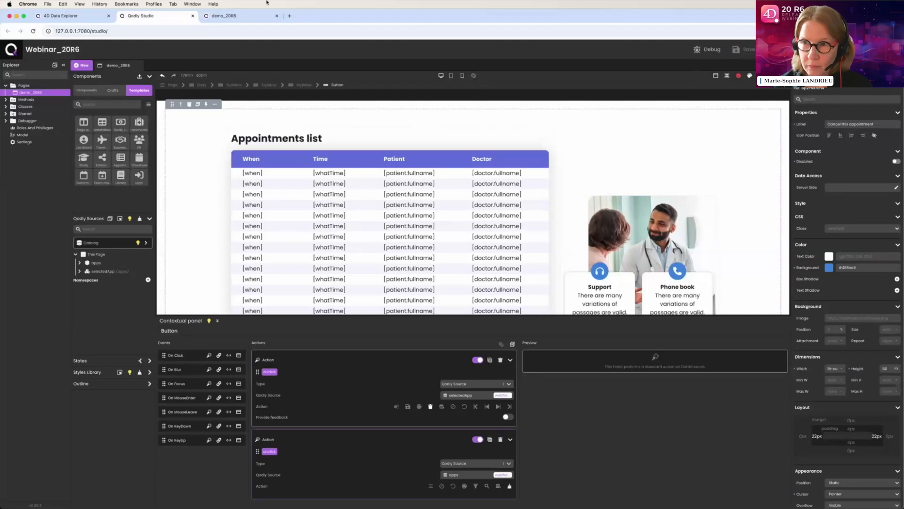
{"action": "left_click", "coordinate": [224, 16]}
{"action": "left_click", "coordinate": [33, 31]}
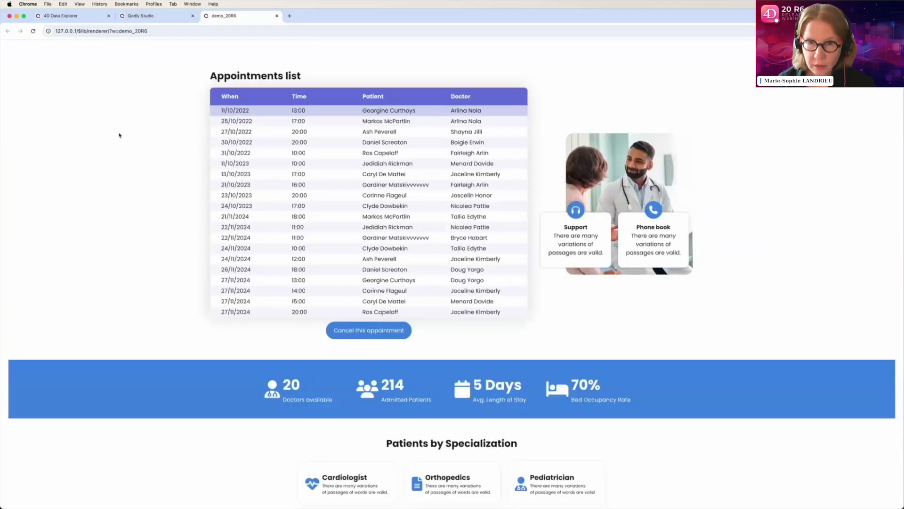
Test the cancel button by cancelling the appointments dated 25/10/2022, 27/10/2022 and 30/10/2022 one after another
{"action": "left_click", "coordinate": [258, 123]}
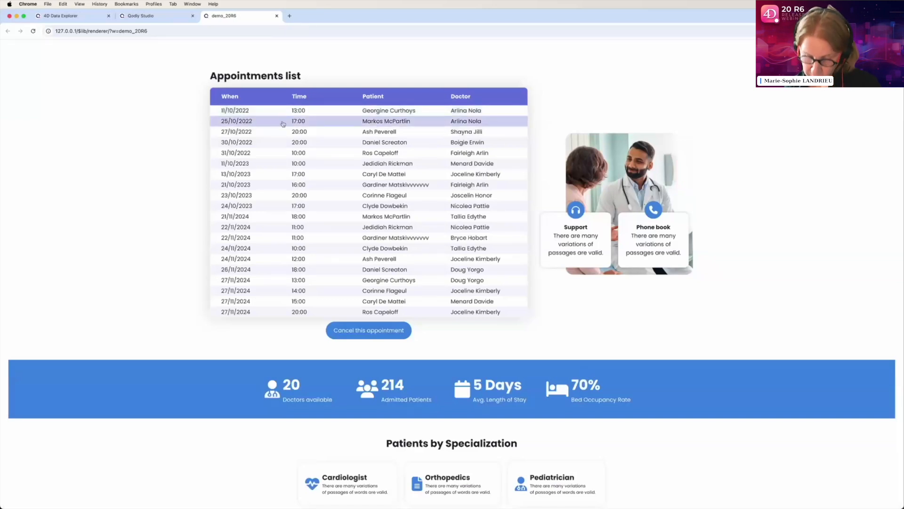
{"action": "left_click", "coordinate": [388, 330]}
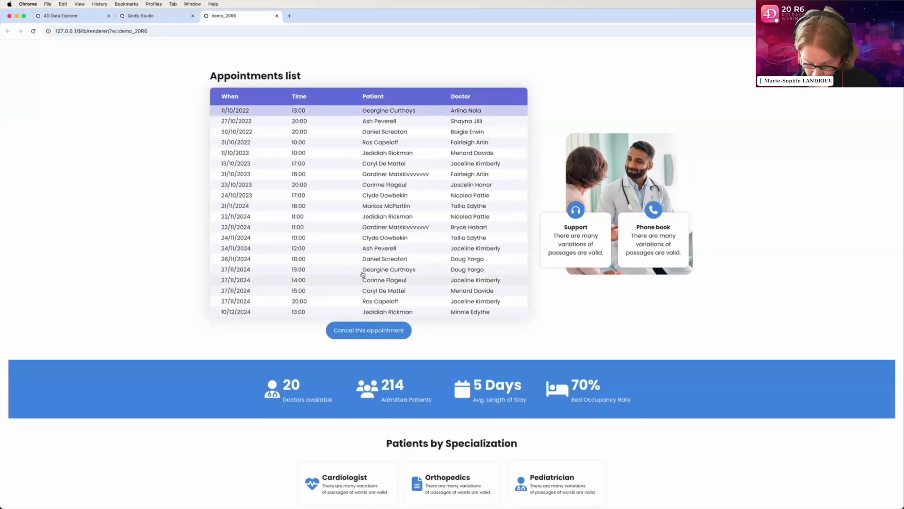
{"action": "left_click", "coordinate": [266, 126]}
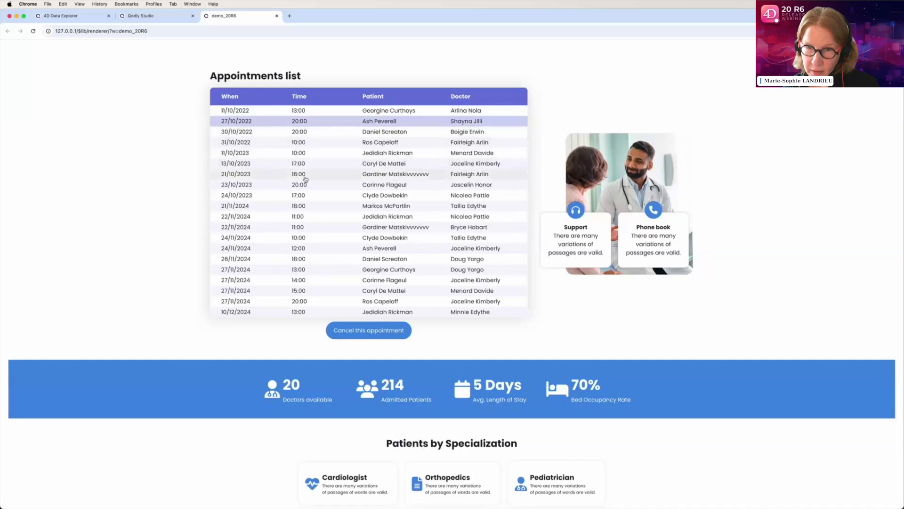
{"action": "left_click", "coordinate": [403, 328]}
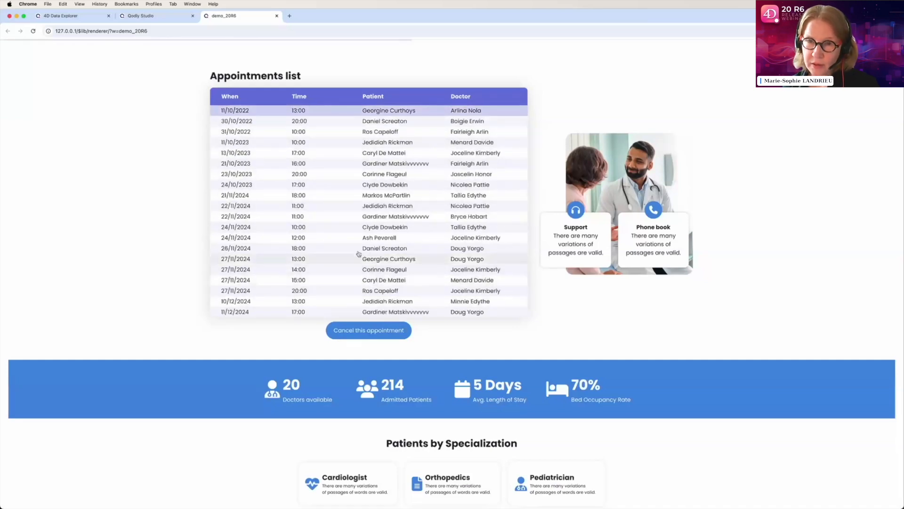
{"action": "left_click", "coordinate": [268, 123]}
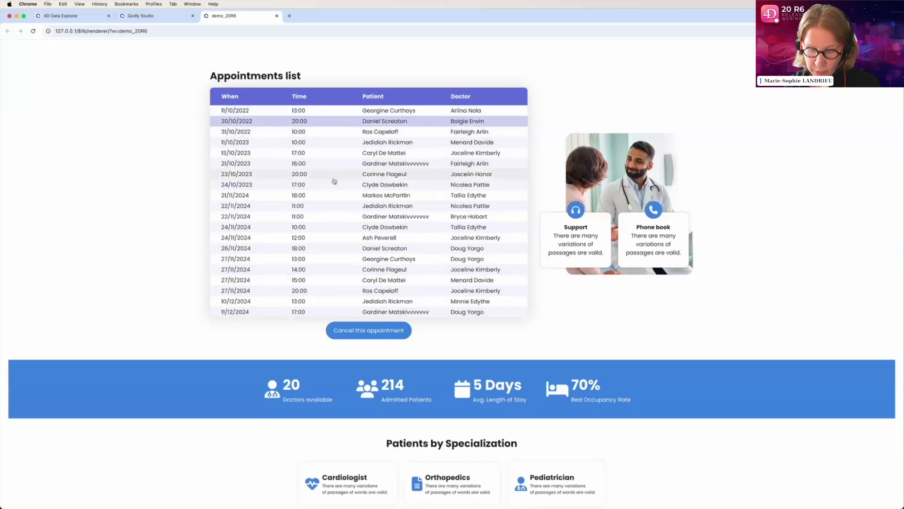
{"action": "left_click", "coordinate": [408, 330]}
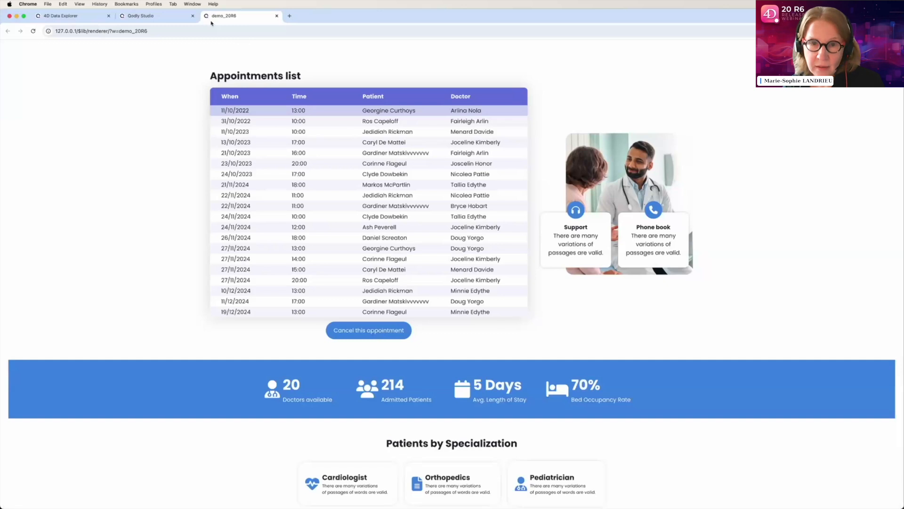
Return to Qodly Studio and create a page state named DisableCancellation
{"action": "left_click", "coordinate": [165, 19]}
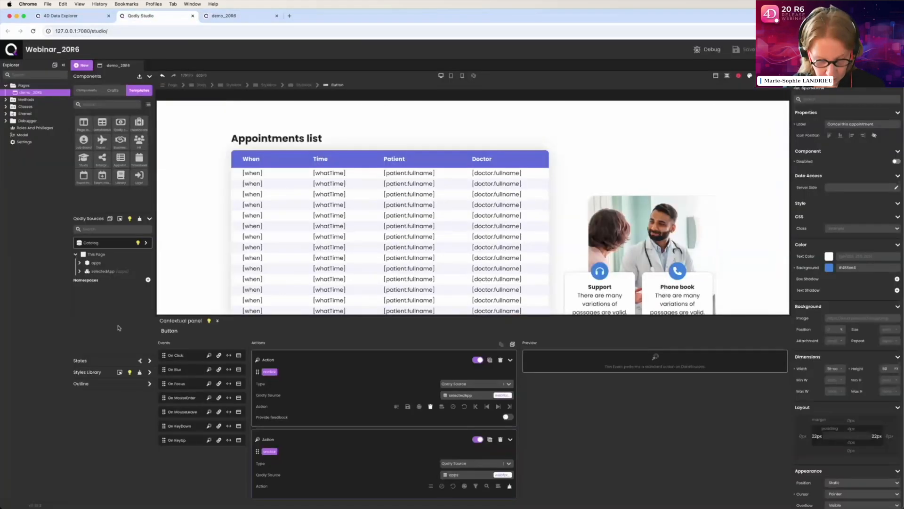
{"action": "left_click_drag", "start_coordinate": [110, 355], "coordinate": [113, 338]}
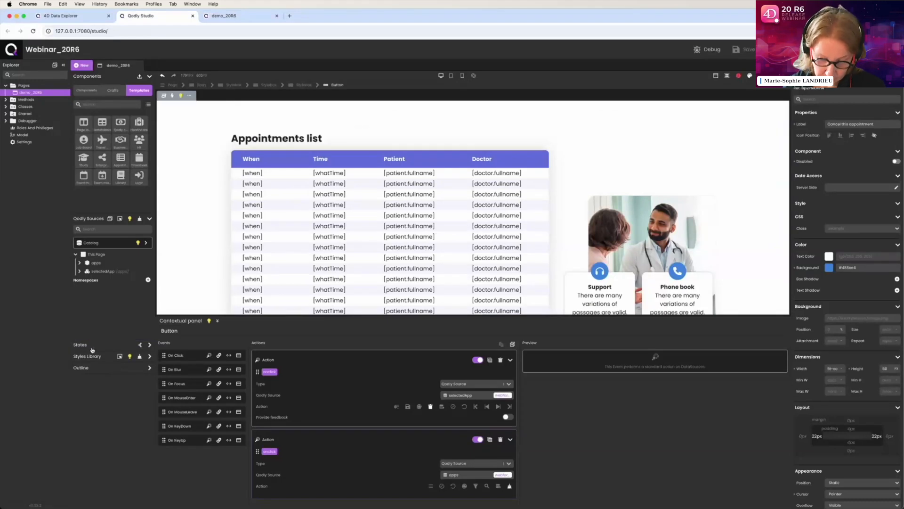
{"action": "left_click", "coordinate": [149, 345]}
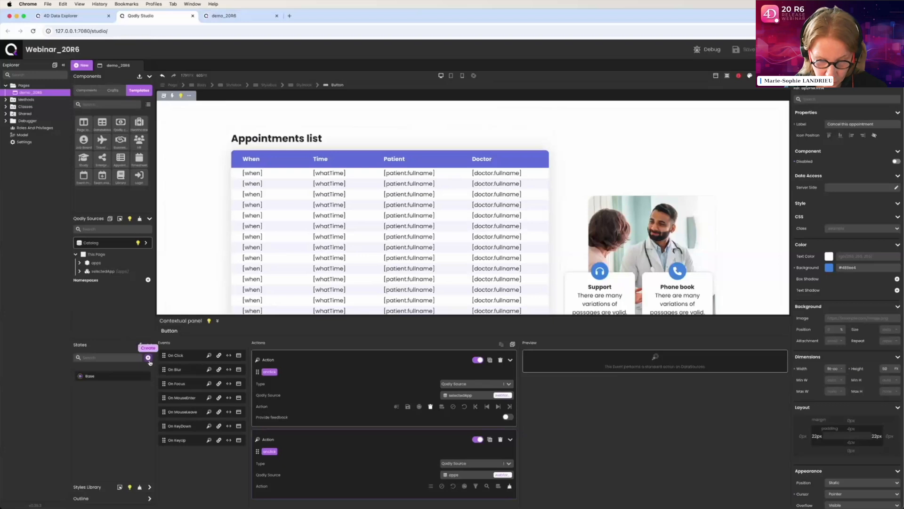
{"action": "left_click", "coordinate": [148, 358]}
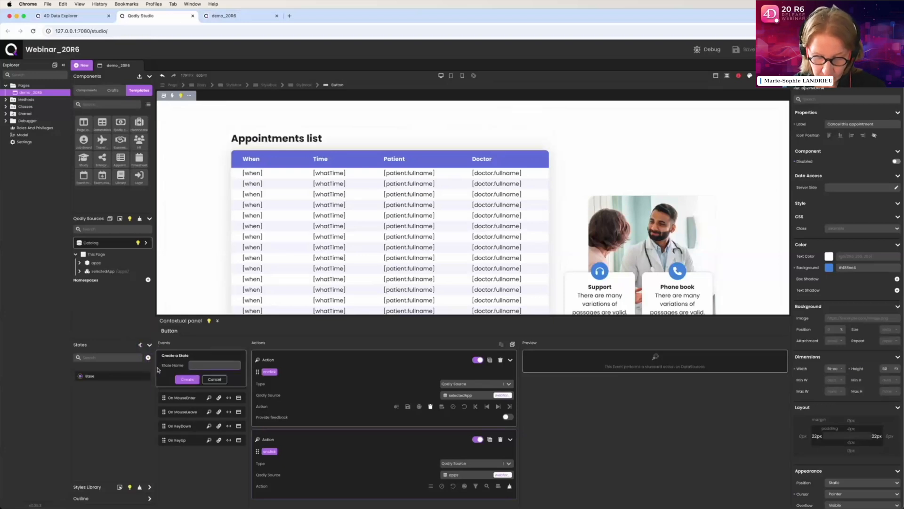
{"action": "type", "text": "DisableCancella"}
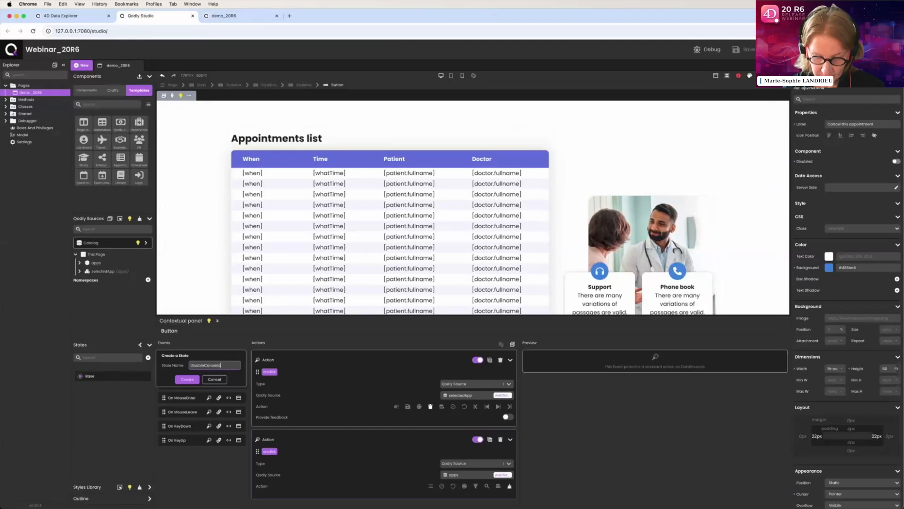
{"action": "type", "text": "tion"}
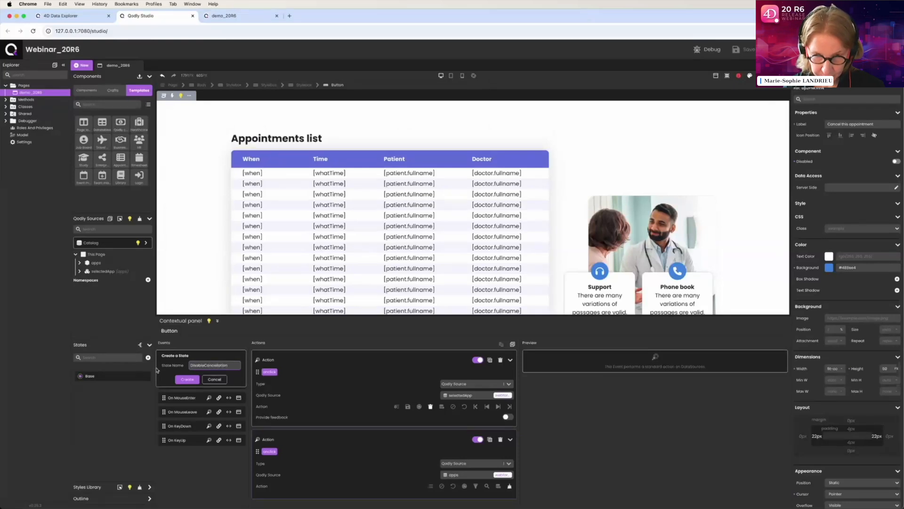
{"action": "left_click", "coordinate": [191, 381]}
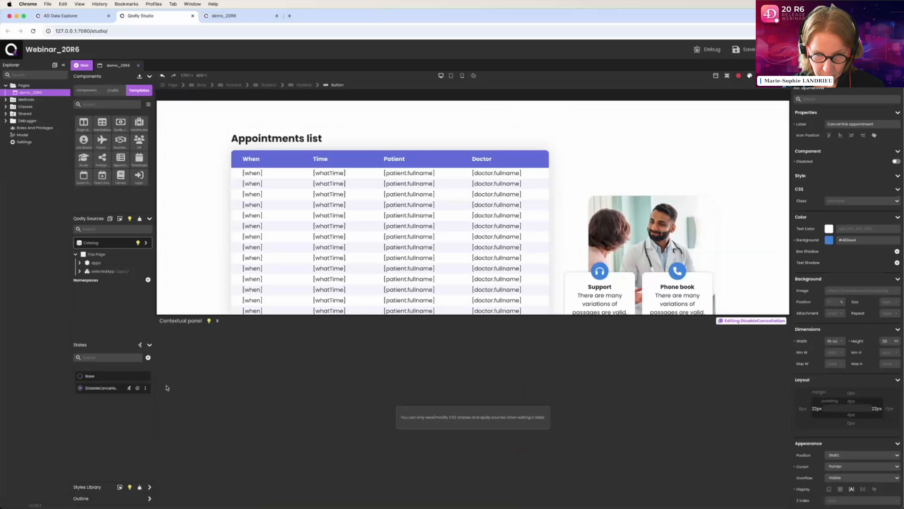
In the DisableCancellation state, set the cancel button's background color to pink #ee778b and make the button disabled
{"action": "left_click", "coordinate": [91, 376]}
{"action": "left_click", "coordinate": [218, 320]}
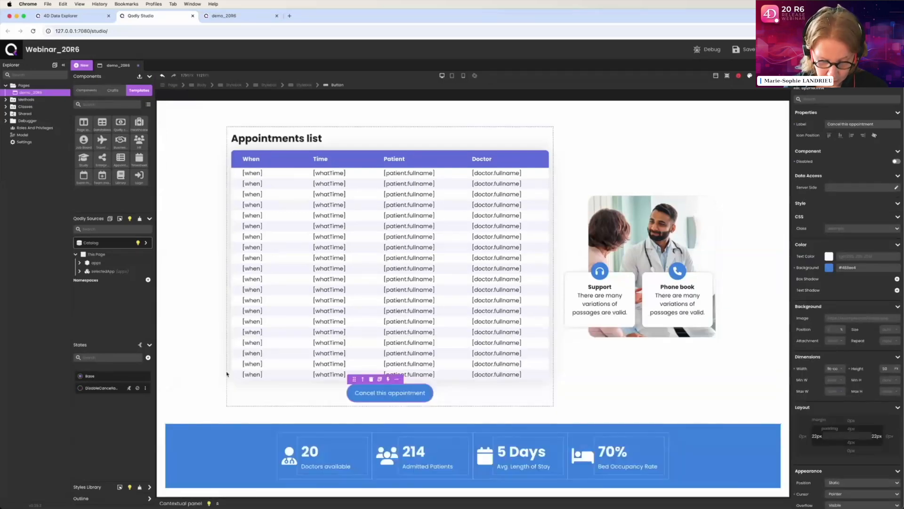
{"action": "left_click", "coordinate": [93, 389]}
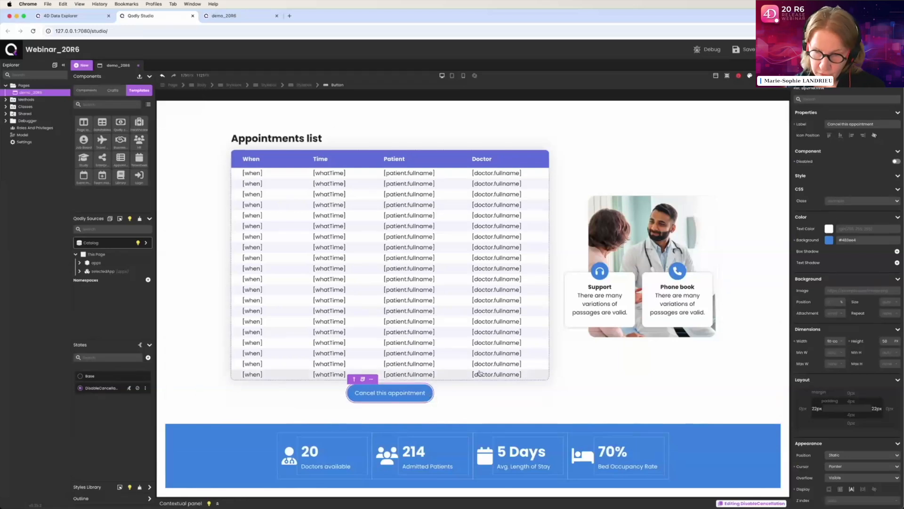
{"action": "left_click", "coordinate": [876, 241]}
{"action": "key", "text": "BackSpace"}
{"action": "key", "text": "BackSpace"}
{"action": "key", "text": "BackSpace"}
{"action": "key", "text": "BackSpace"}
{"action": "key", "text": "BackSpace"}
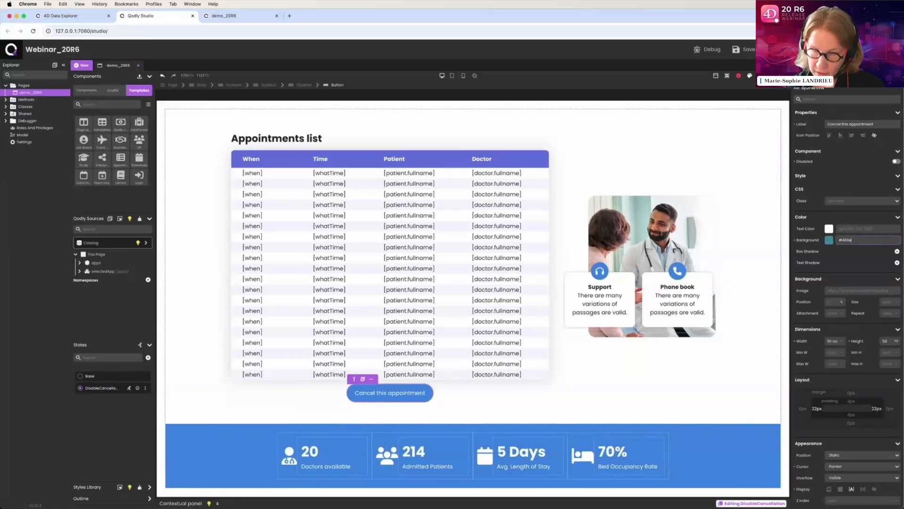
{"action": "key", "text": "BackSpace"}
{"action": "type", "text": "ee77f"}
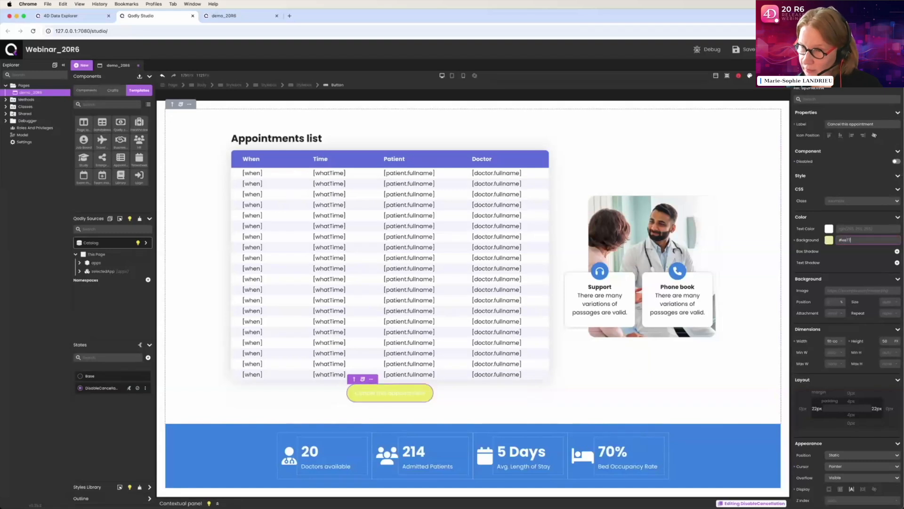
{"action": "type", "text": "8b"}
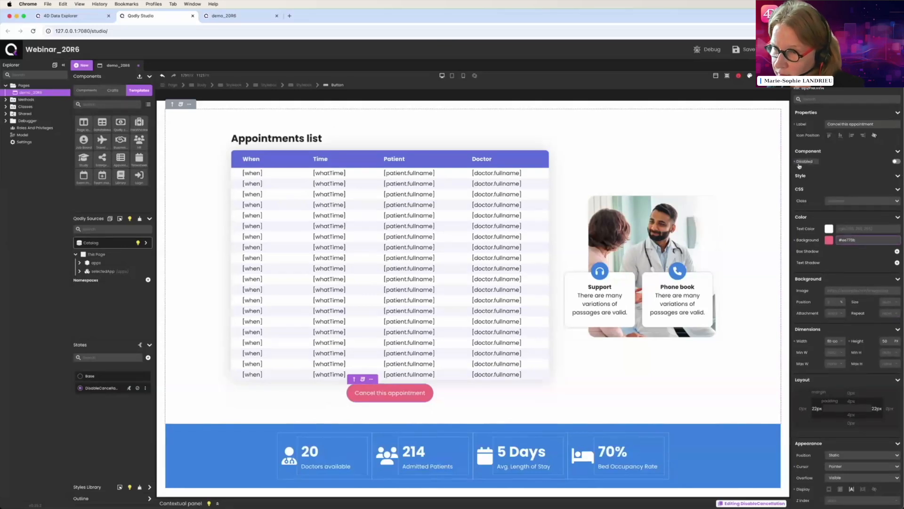
{"action": "left_click", "coordinate": [897, 162]}
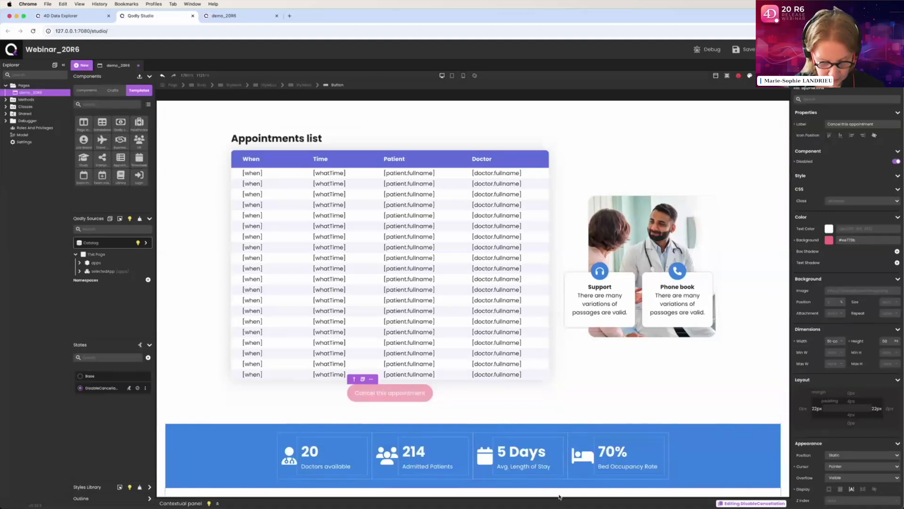
Switch to 4D to review the isPast function in the AppointmentEntity class, and return to Qodly Studio in Chrome
{"action": "left_click", "coordinate": [535, 498]}
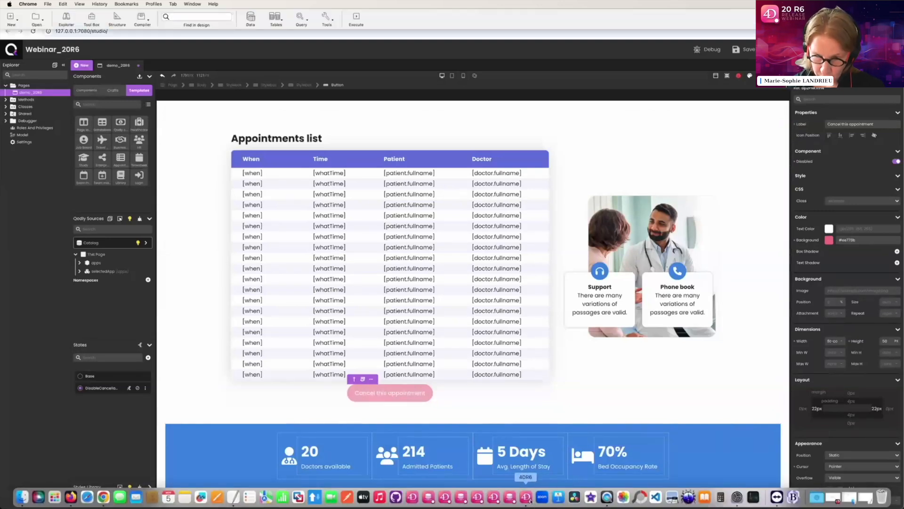
{"action": "left_click", "coordinate": [129, 44]}
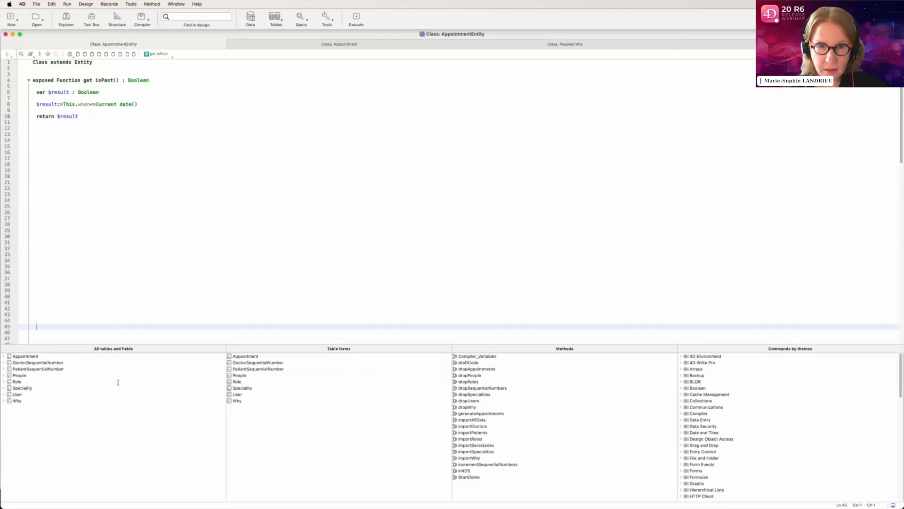
{"action": "mouse_move", "coordinate": [135, 499]}
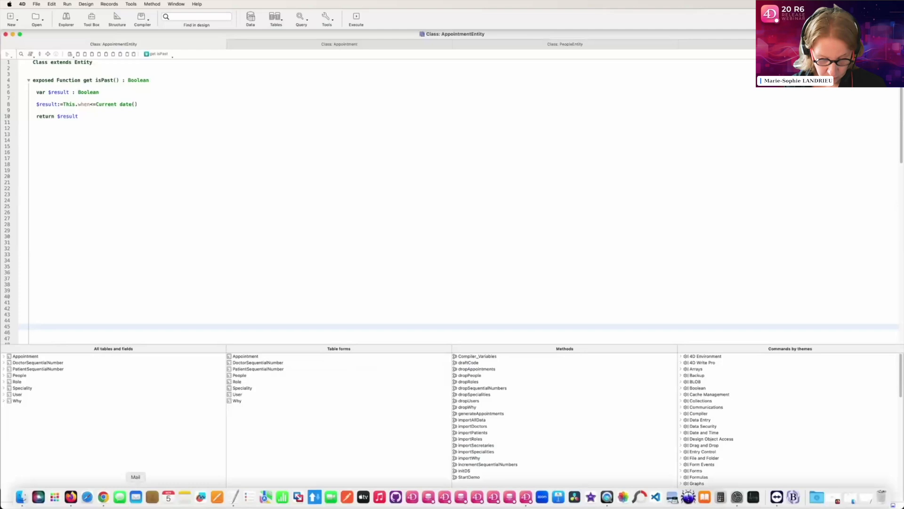
{"action": "left_click", "coordinate": [103, 496]}
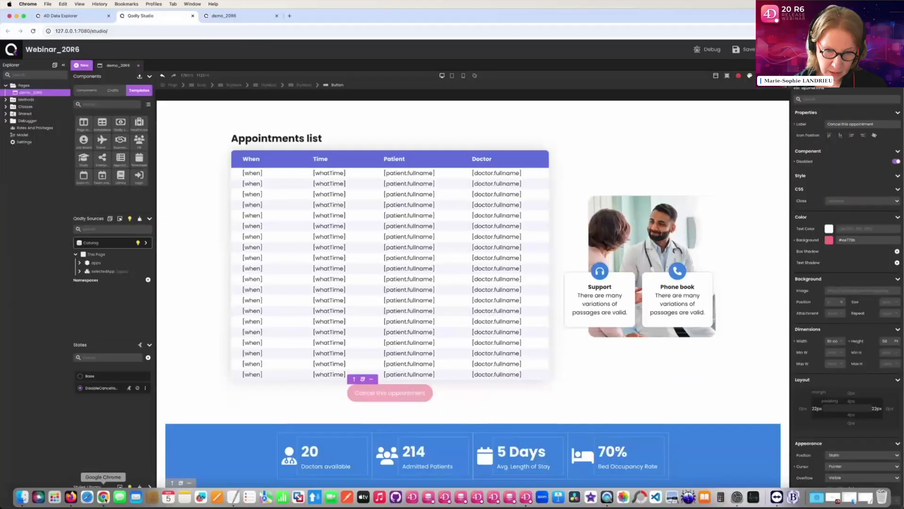
Add a Qodly Source condition to the DisableCancellation state so it applies when selectedApp.isPast is true
{"action": "left_click", "coordinate": [130, 388]}
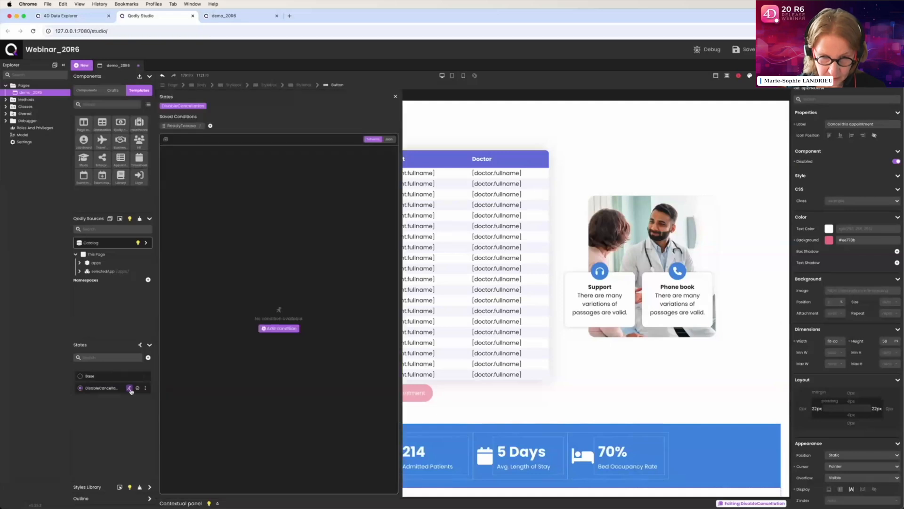
{"action": "left_click", "coordinate": [280, 331]}
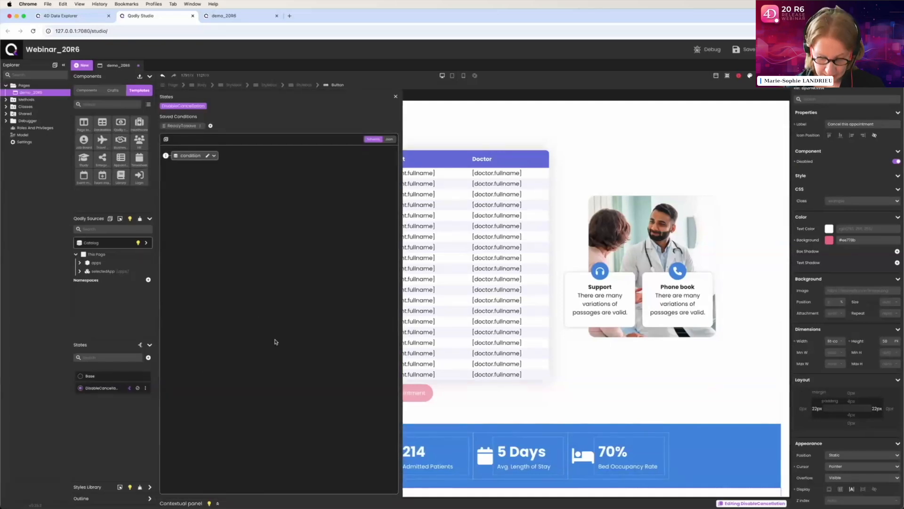
{"action": "left_click", "coordinate": [214, 156]}
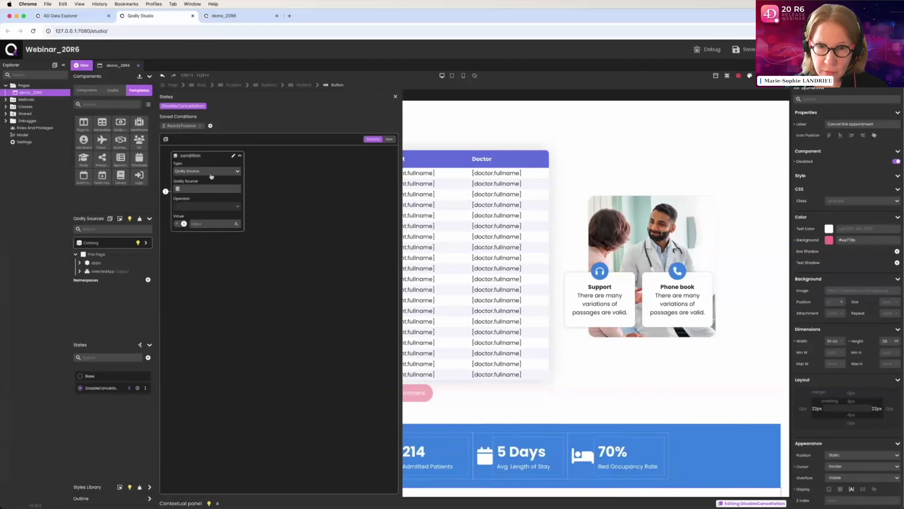
{"action": "left_click", "coordinate": [188, 189]}
{"action": "left_click", "coordinate": [195, 198]}
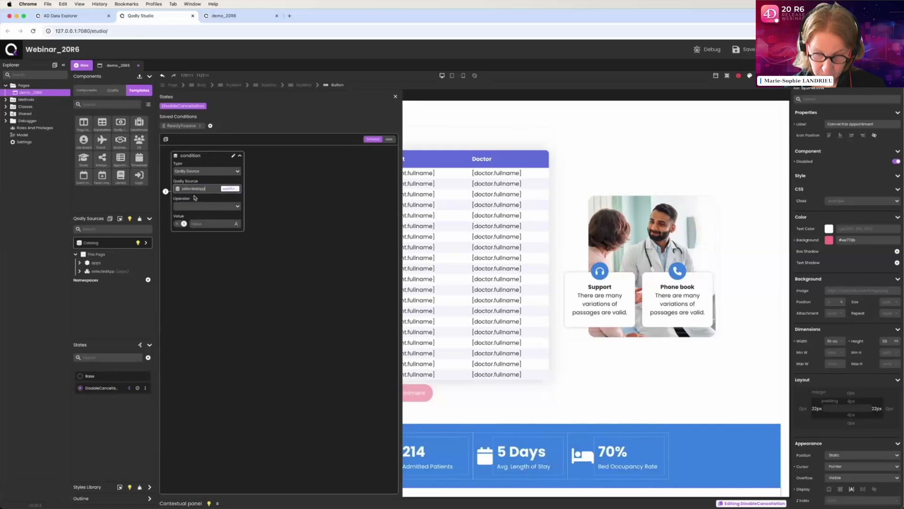
{"action": "type", "text": ".isp"}
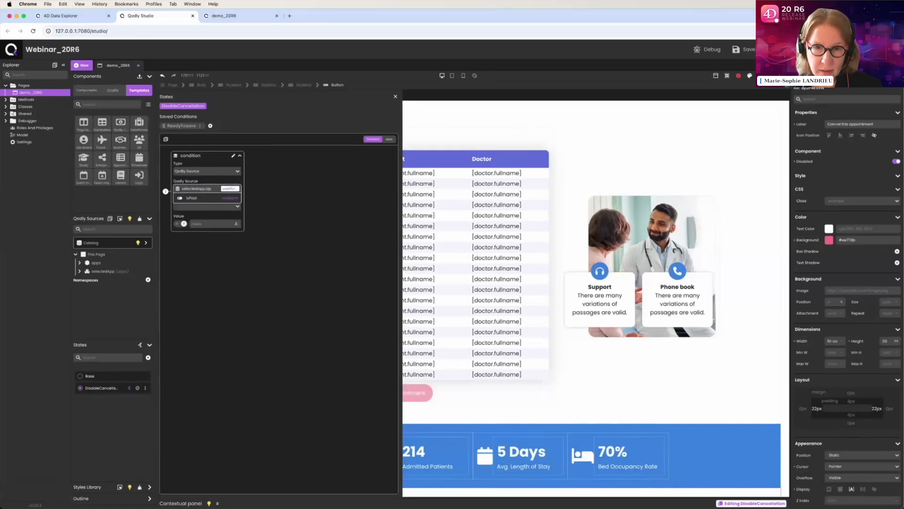
{"action": "left_click", "coordinate": [192, 198]}
{"action": "left_click", "coordinate": [192, 206]}
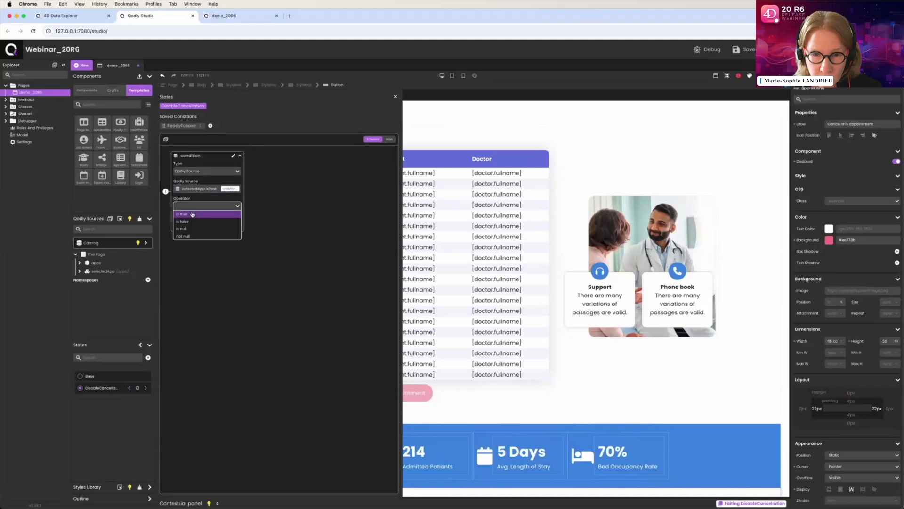
{"action": "left_click", "coordinate": [192, 214]}
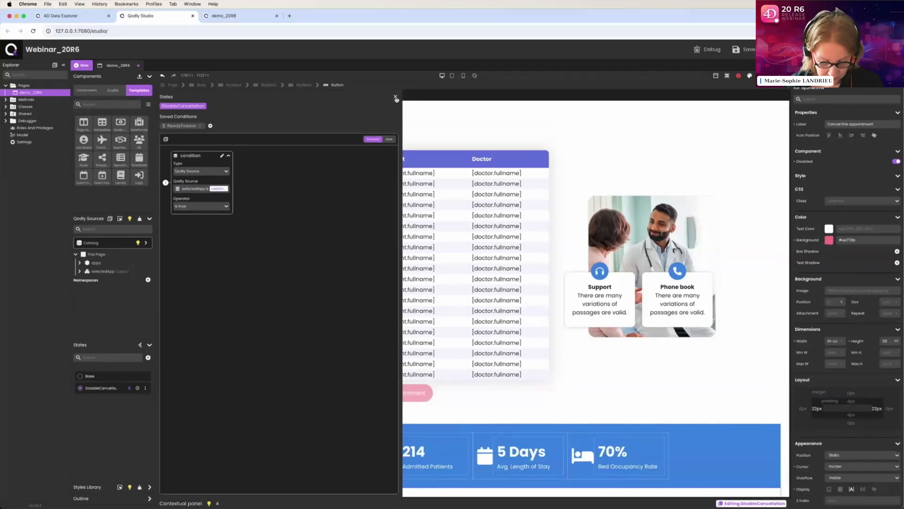
{"action": "left_click", "coordinate": [395, 97]}
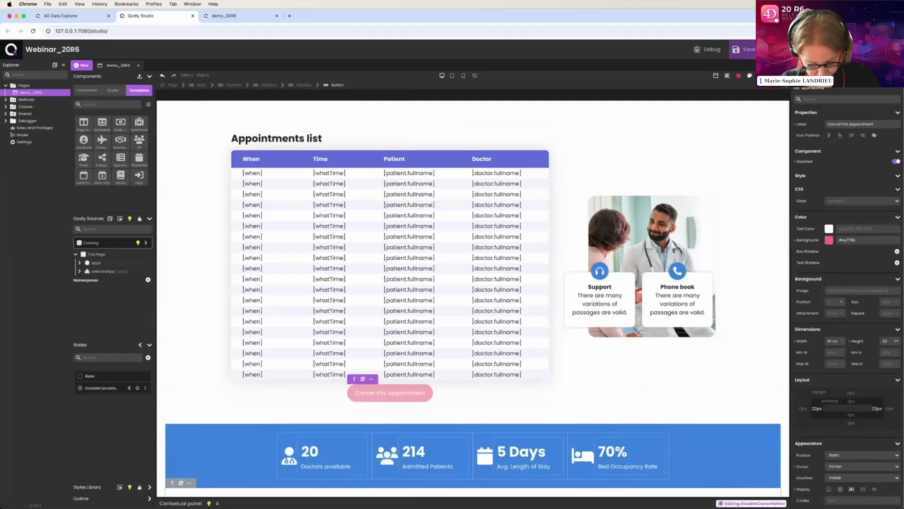
Save the page and reload its browser preview to load the conditional state
{"action": "left_click", "coordinate": [744, 49]}
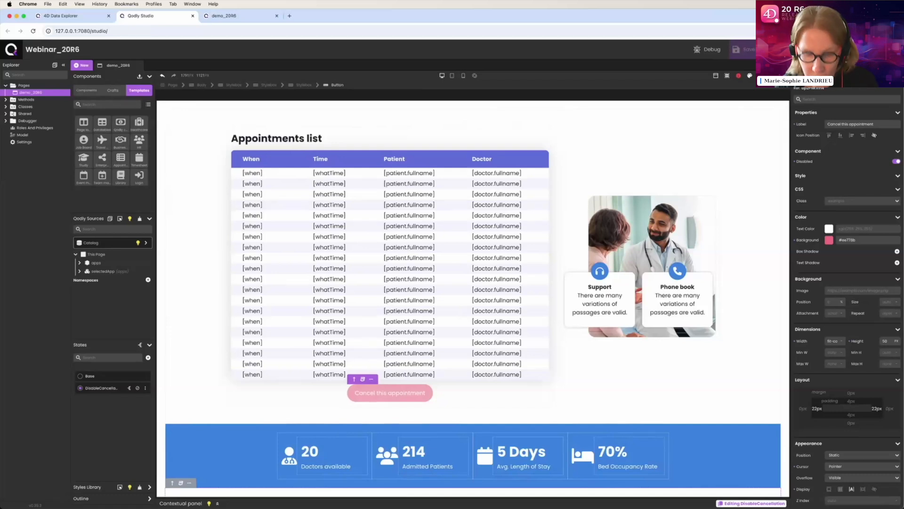
{"action": "left_click", "coordinate": [226, 16]}
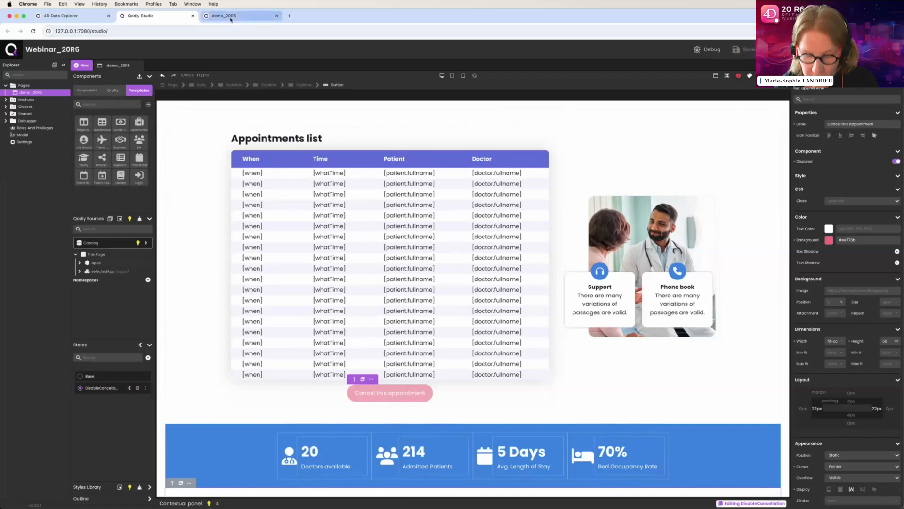
{"action": "left_click", "coordinate": [33, 31]}
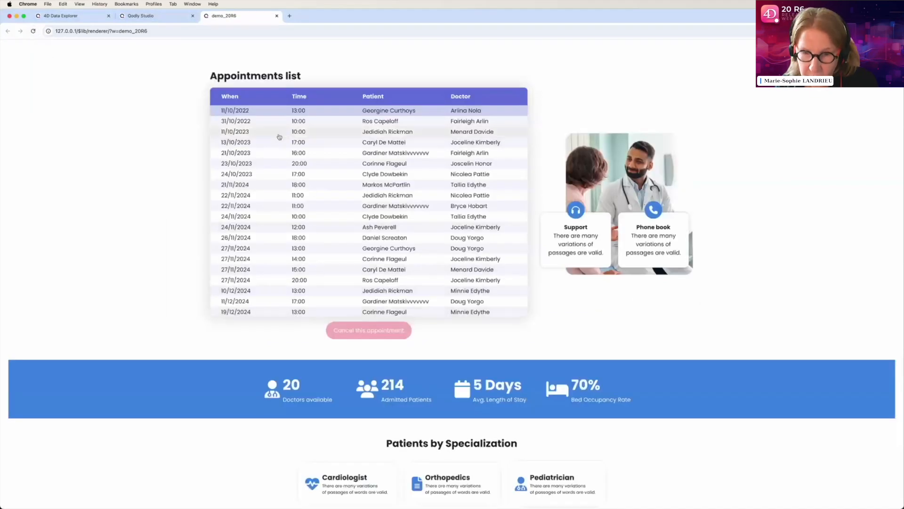
Test the button by selecting the past appointments dated 11/10/2023 and 23/10/2023, and cancelling the upcoming ones dated 11/01/2025 and 12/01/2025
{"action": "left_click", "coordinate": [251, 132]}
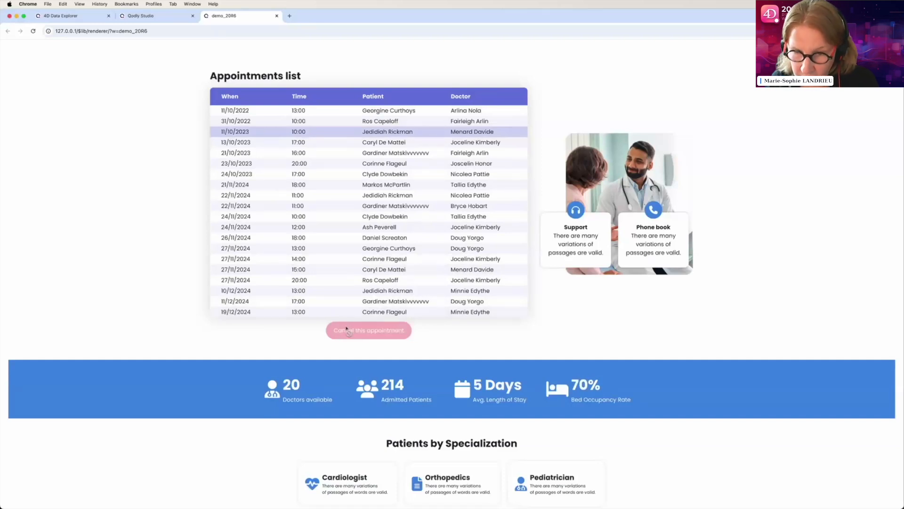
{"action": "left_click", "coordinate": [248, 164]}
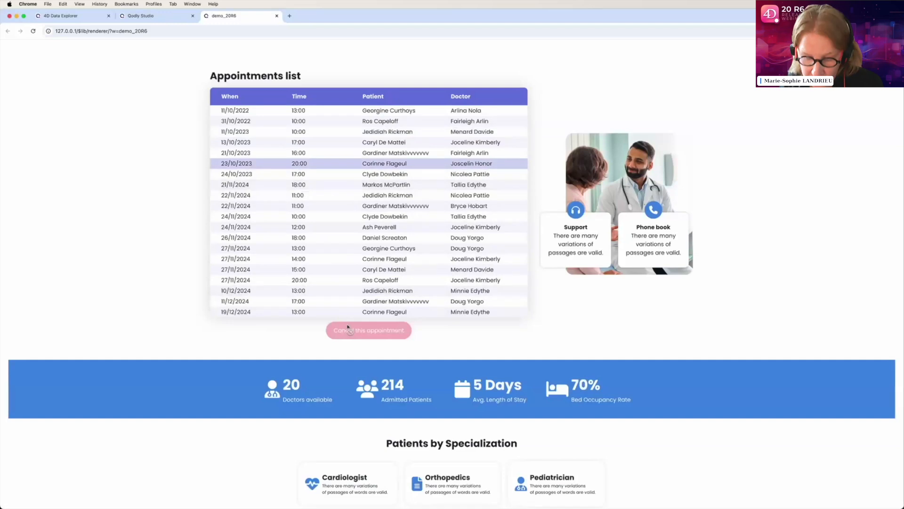
{"action": "scroll", "coordinate": [322, 252], "scroll_direction": "down", "scroll_amount": 5}
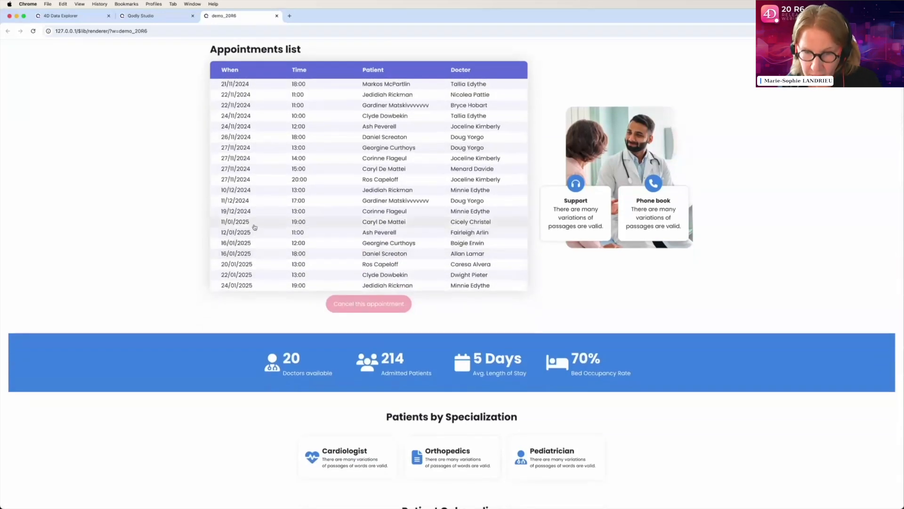
{"action": "left_click", "coordinate": [254, 227]}
{"action": "scroll", "coordinate": [299, 232], "scroll_direction": "down", "scroll_amount": 3}
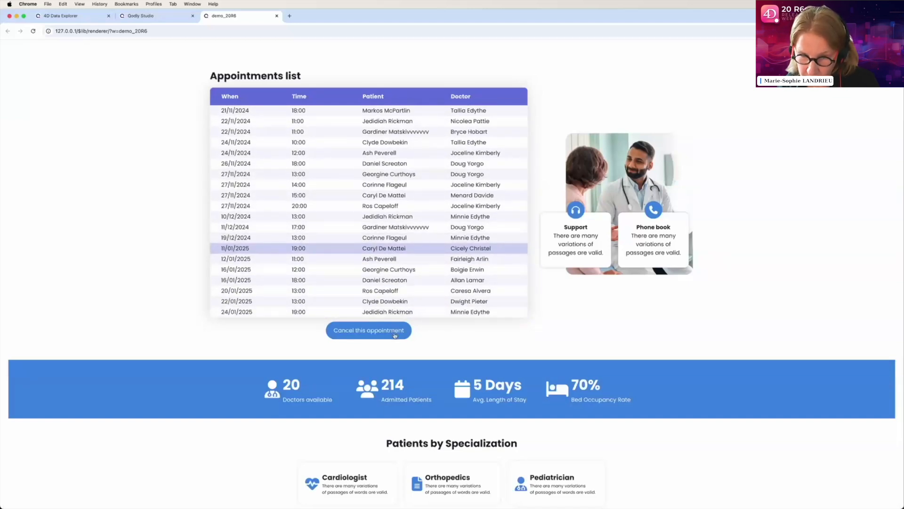
{"action": "left_click", "coordinate": [395, 335]}
{"action": "scroll", "coordinate": [386, 246], "scroll_direction": "down", "scroll_amount": 3}
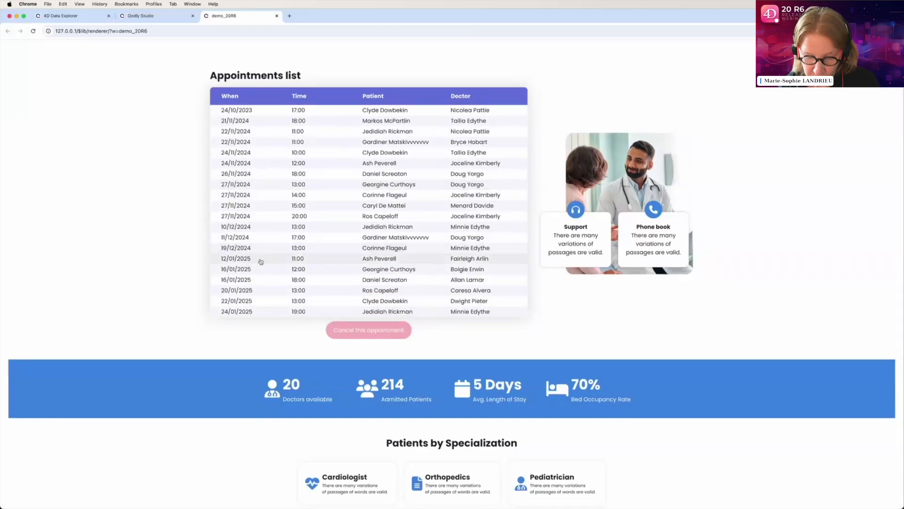
{"action": "left_click", "coordinate": [261, 259]}
{"action": "scroll", "coordinate": [260, 261], "scroll_direction": "down", "scroll_amount": 3}
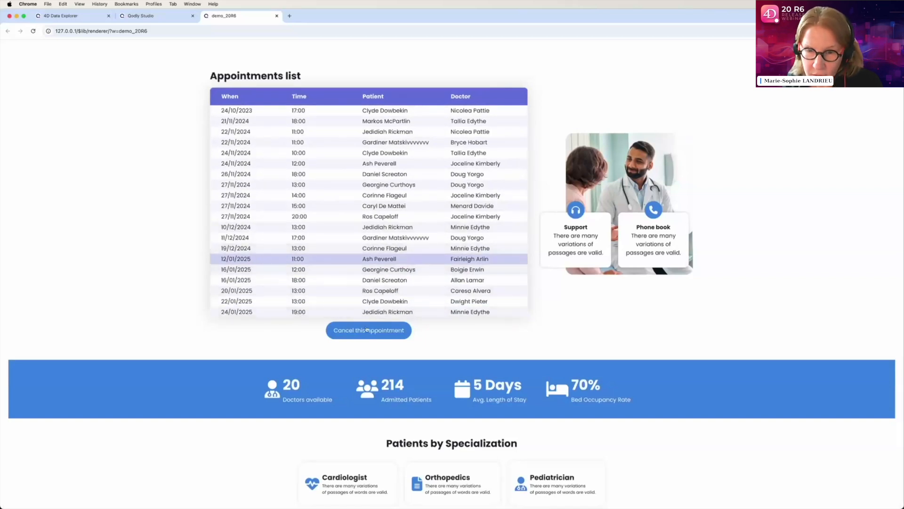
{"action": "left_click", "coordinate": [400, 331]}
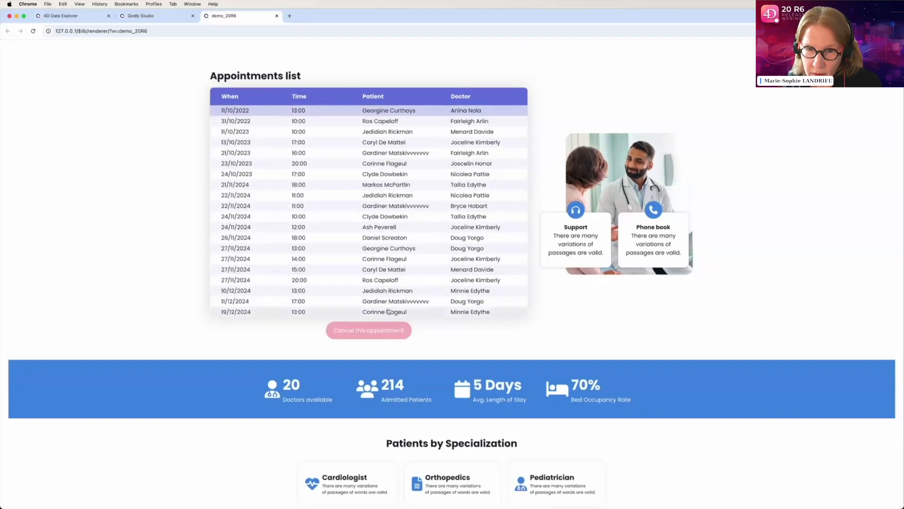
Switch to the custom components GitHub page and open the qodly_ApexCharts repository from its Data Display list
{"action": "scroll", "coordinate": [362, 288], "scroll_direction": "down", "scroll_amount": 3}
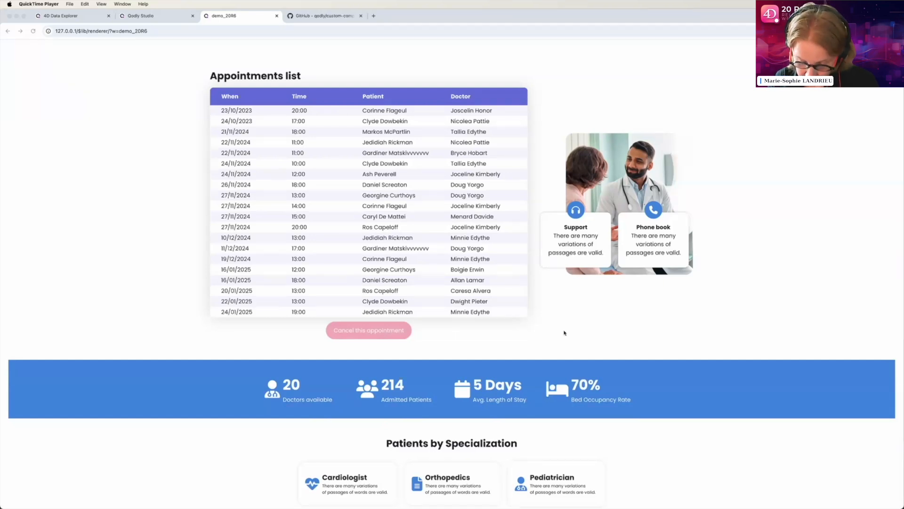
{"action": "left_click", "coordinate": [324, 15]}
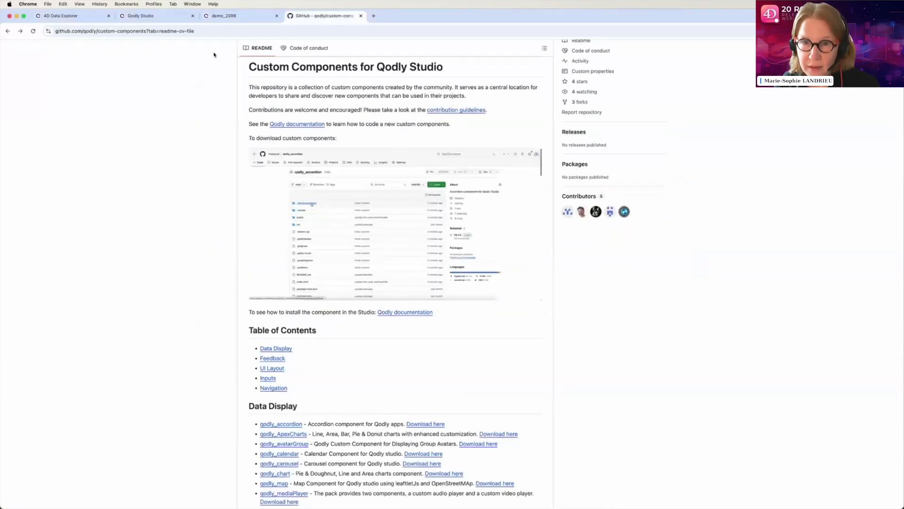
{"action": "scroll", "coordinate": [226, 99], "scroll_direction": "down", "scroll_amount": 2}
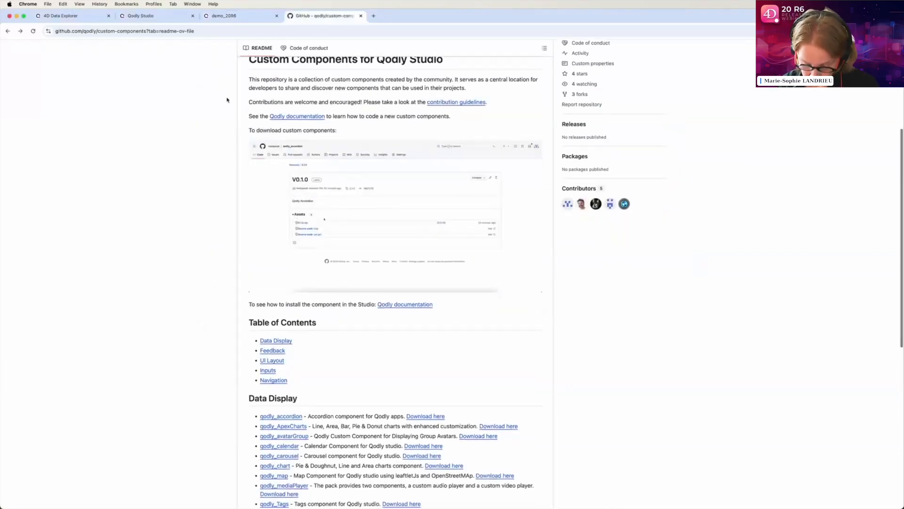
{"action": "scroll", "coordinate": [227, 100], "scroll_direction": "down", "scroll_amount": 9}
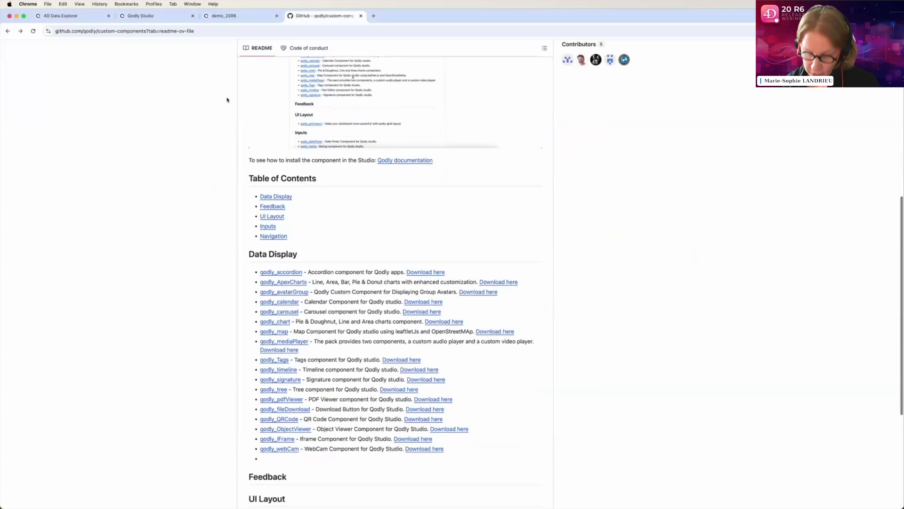
{"action": "scroll", "coordinate": [227, 100], "scroll_direction": "down", "scroll_amount": 1}
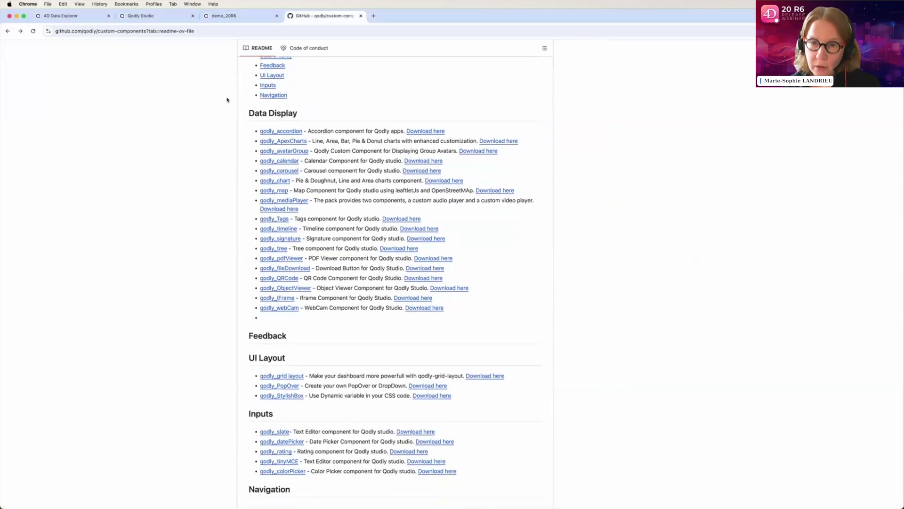
{"action": "left_click", "coordinate": [300, 143]}
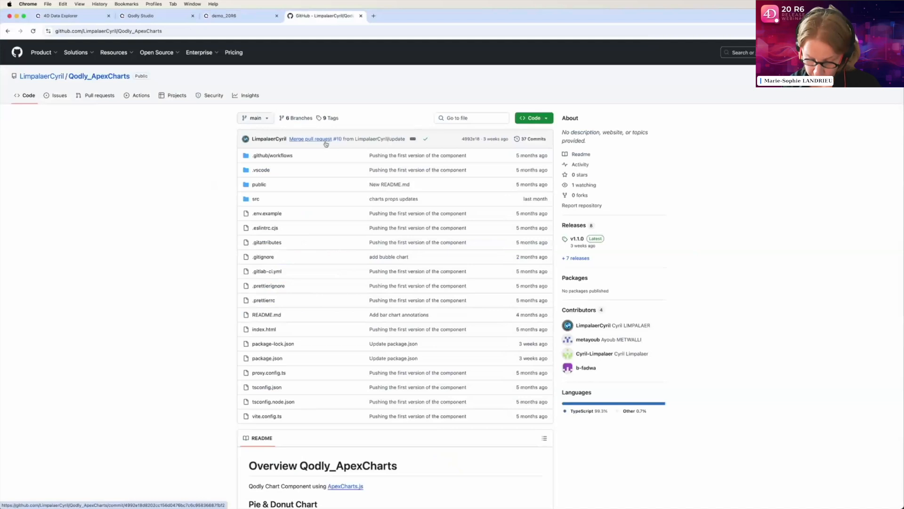
Examine the Qodly_ApexCharts README for its chart types, property tables, annotations, and DataSource examples
{"action": "scroll", "coordinate": [132, 215], "scroll_direction": "down", "scroll_amount": 6}
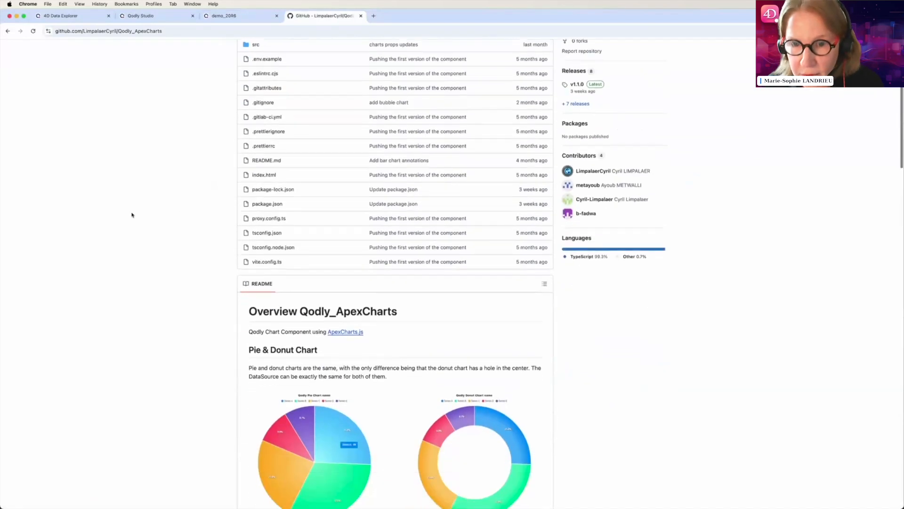
{"action": "scroll", "coordinate": [132, 215], "scroll_direction": "down", "scroll_amount": 6}
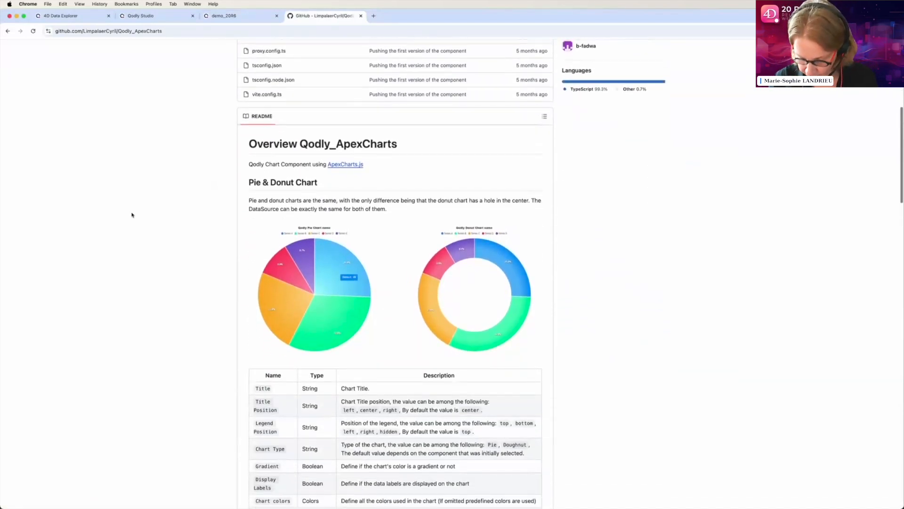
{"action": "scroll", "coordinate": [132, 215], "scroll_direction": "down", "scroll_amount": 8}
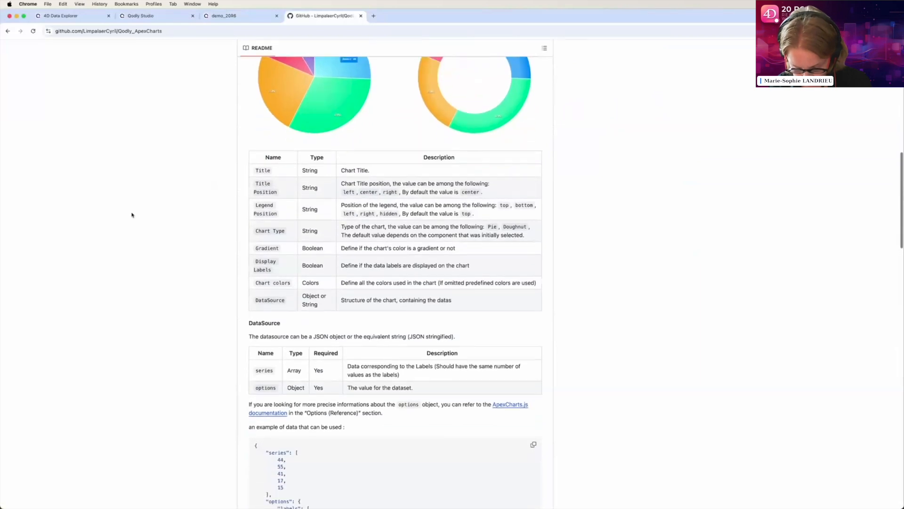
{"action": "scroll", "coordinate": [132, 214], "scroll_direction": "down", "scroll_amount": 13}
{"action": "scroll", "coordinate": [132, 215], "scroll_direction": "down", "scroll_amount": 3}
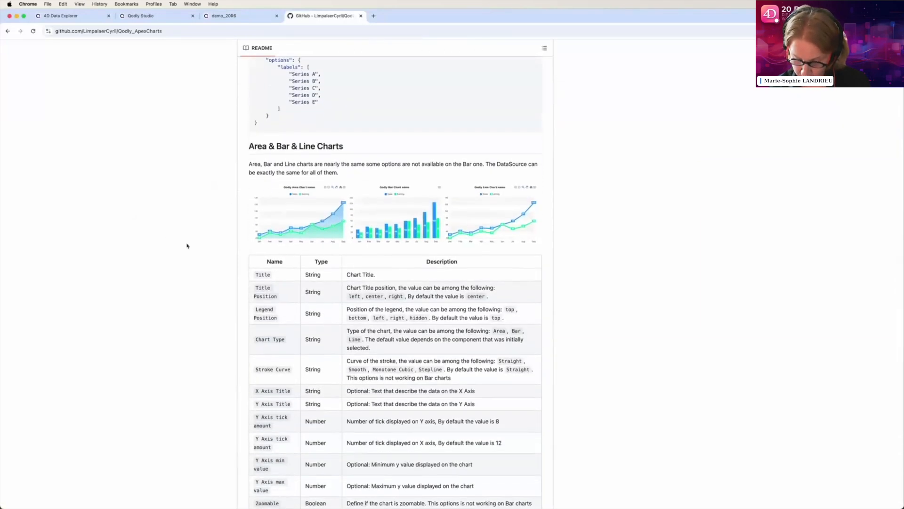
{"action": "scroll", "coordinate": [187, 246], "scroll_direction": "down", "scroll_amount": 12}
{"action": "scroll", "coordinate": [187, 245], "scroll_direction": "down", "scroll_amount": 11}
{"action": "scroll", "coordinate": [187, 246], "scroll_direction": "down", "scroll_amount": 3}
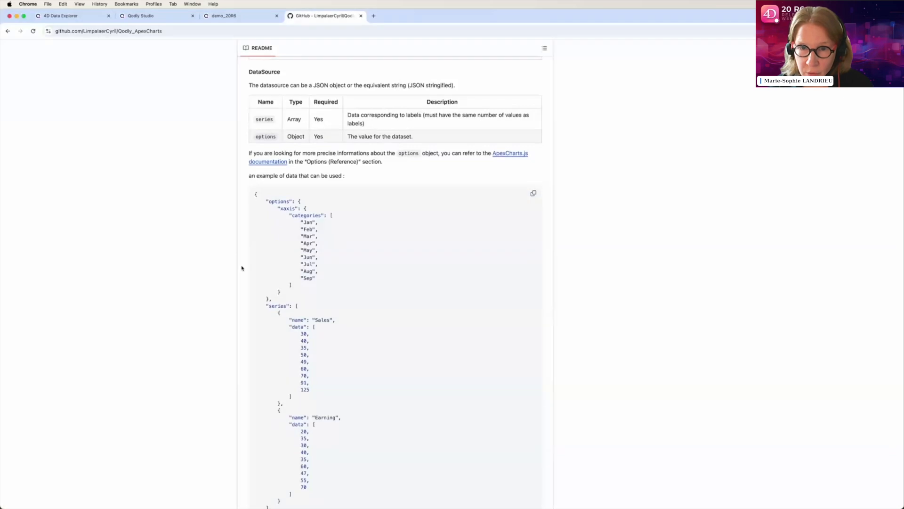
{"action": "scroll", "coordinate": [227, 264], "scroll_direction": "up", "scroll_amount": 9}
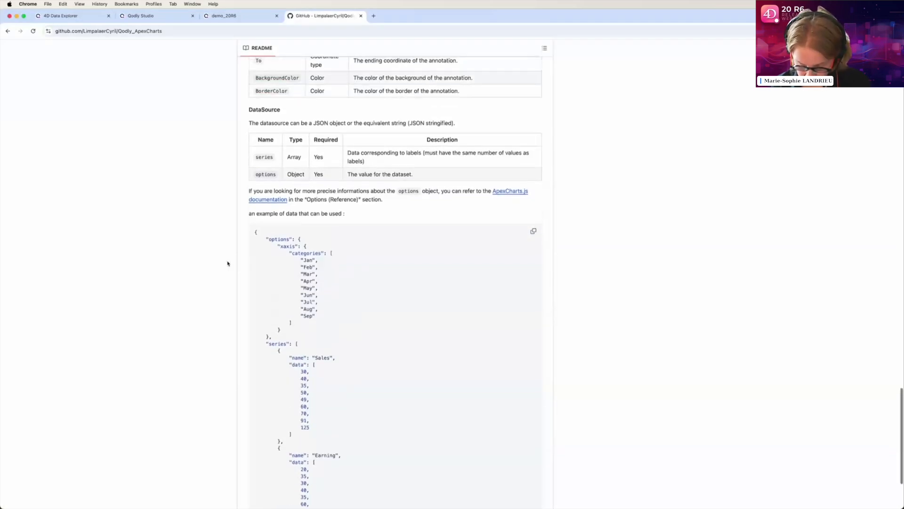
{"action": "scroll", "coordinate": [227, 263], "scroll_direction": "up", "scroll_amount": 19}
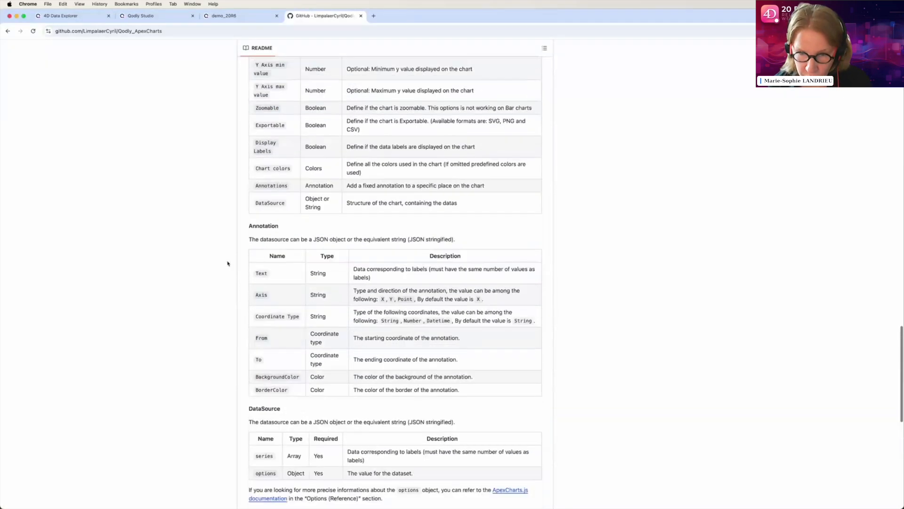
{"action": "scroll", "coordinate": [228, 263], "scroll_direction": "up", "scroll_amount": 20}
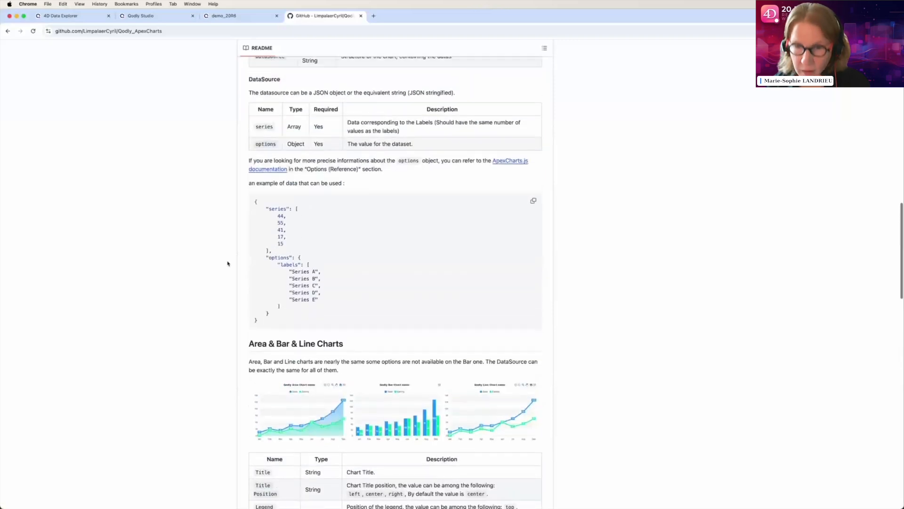
Open the latest Qodly_ApexCharts release, v1.1.0, and download qodly_apexcharts_v1.1.0.zip
{"action": "scroll", "coordinate": [227, 263], "scroll_direction": "up", "scroll_amount": 9}
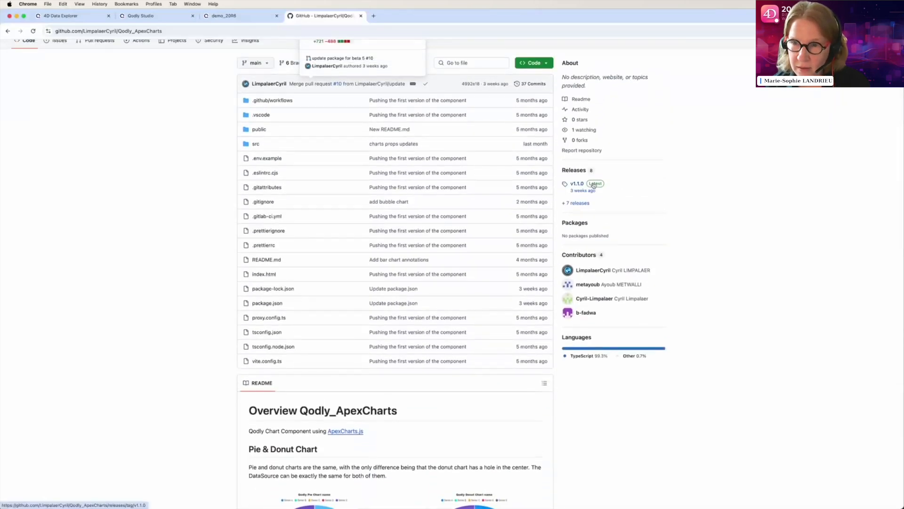
{"action": "scroll", "coordinate": [591, 186], "scroll_direction": "up", "scroll_amount": 2}
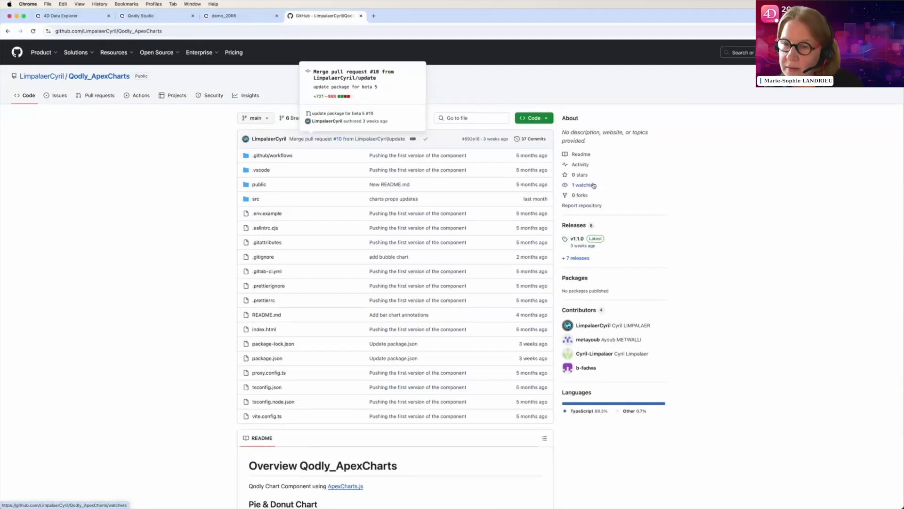
{"action": "left_click", "coordinate": [594, 238]}
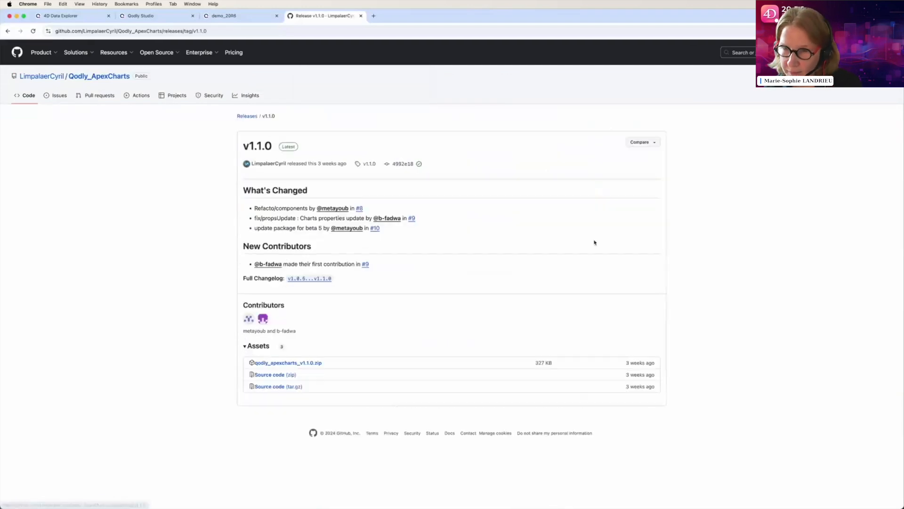
{"action": "left_click", "coordinate": [278, 363]}
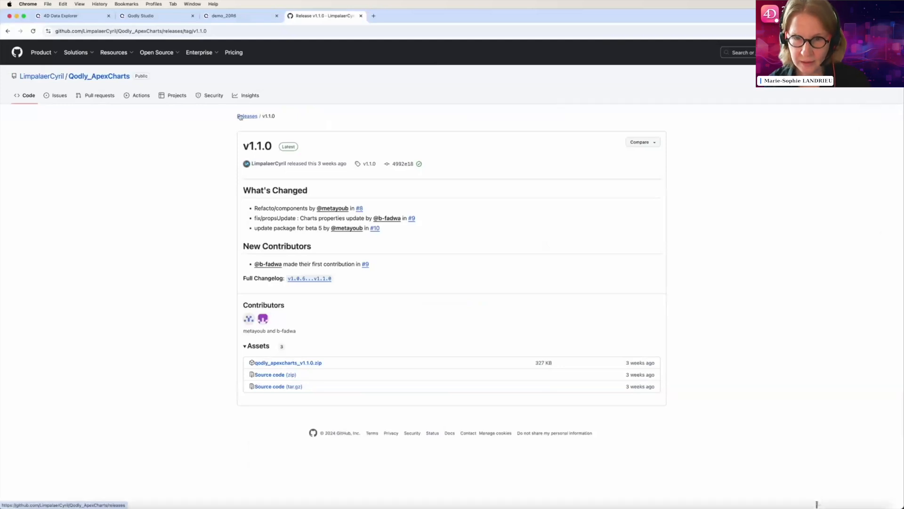
Return to Qodly Studio and choose qodly_apexcharts_v1.1.0.zip from Downloads as the component to upload
{"action": "left_click", "coordinate": [140, 16]}
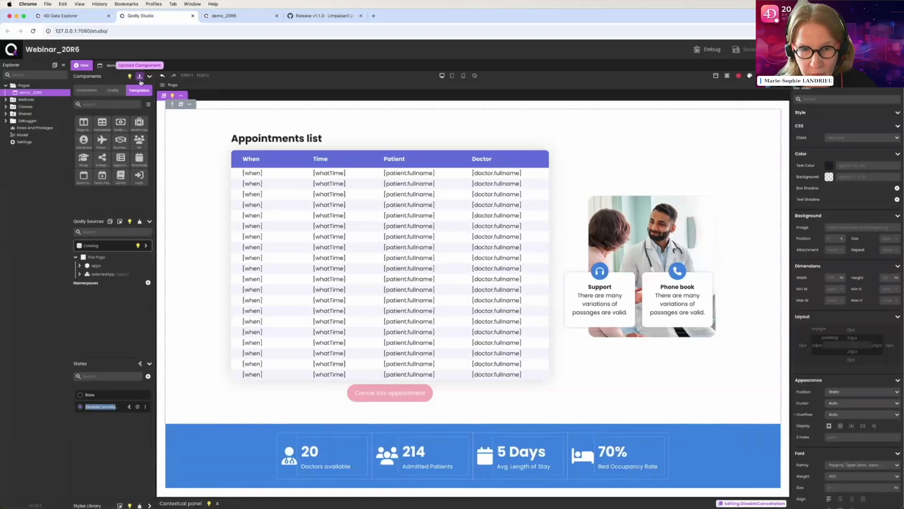
{"action": "left_click", "coordinate": [139, 80]}
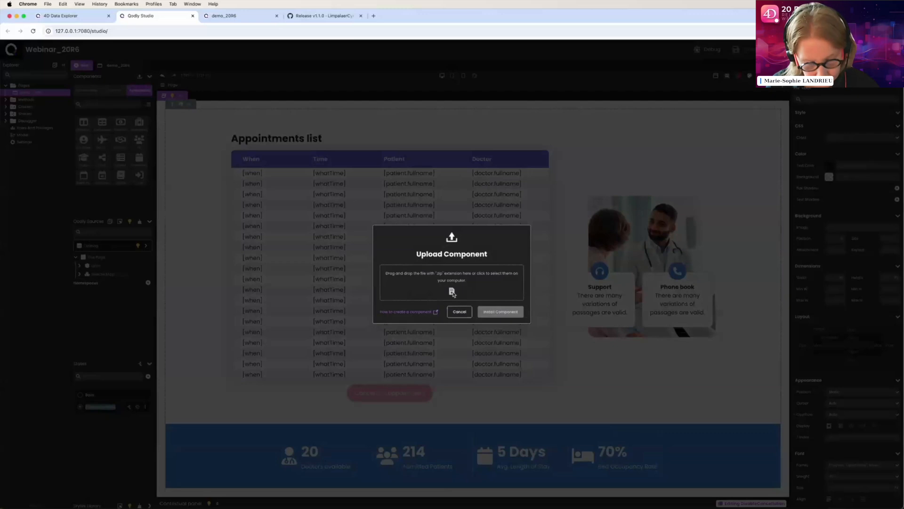
{"action": "left_click", "coordinate": [452, 292]}
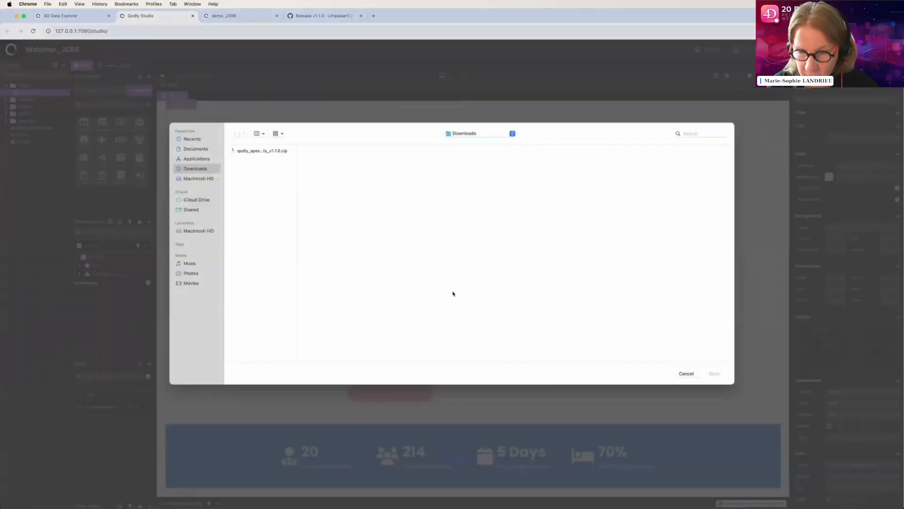
{"action": "left_click_drag", "start_coordinate": [296, 156], "coordinate": [371, 153]}
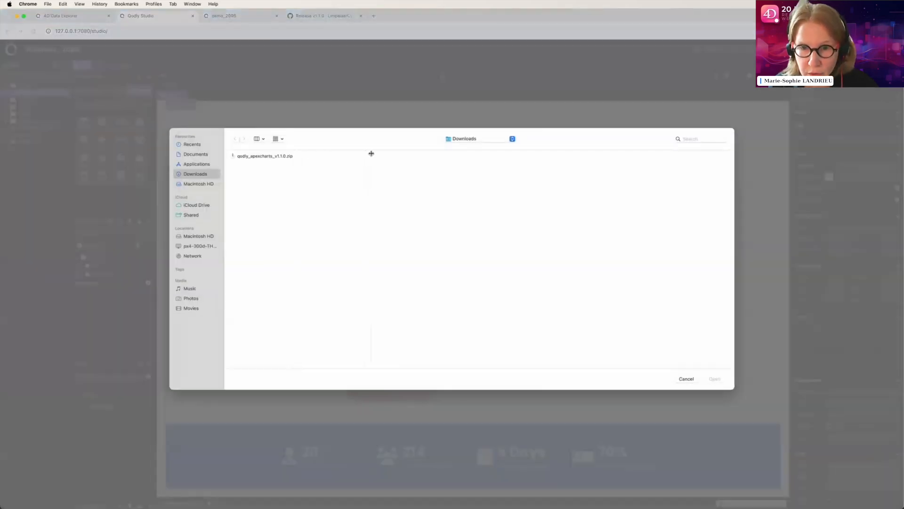
{"action": "left_click", "coordinate": [279, 156]}
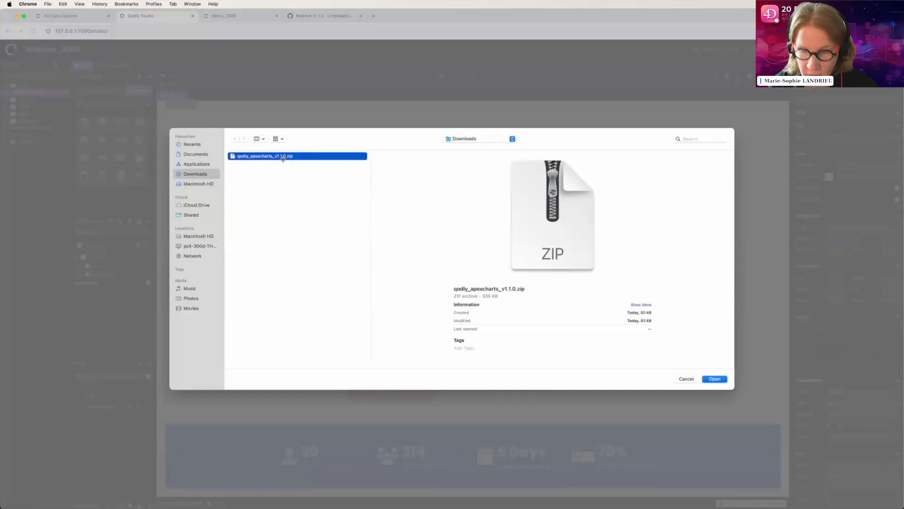
{"action": "left_click", "coordinate": [713, 379]}
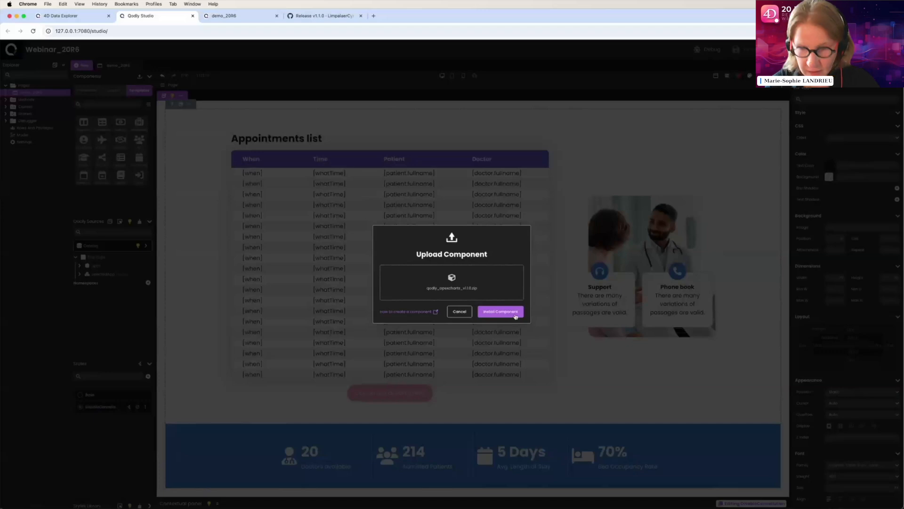
Install the selected component, reload the studio, and enlarge the component list to show the Custom group
{"action": "left_click", "coordinate": [516, 316]}
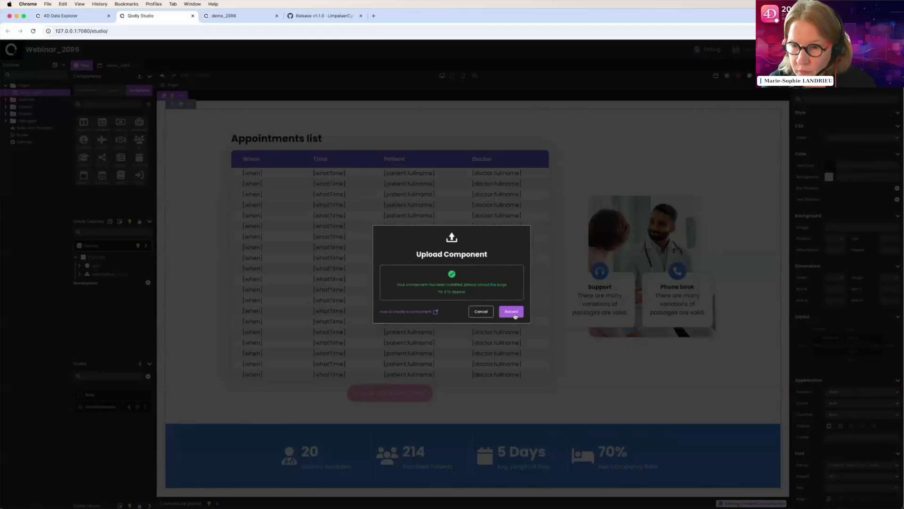
{"action": "left_click", "coordinate": [515, 315]}
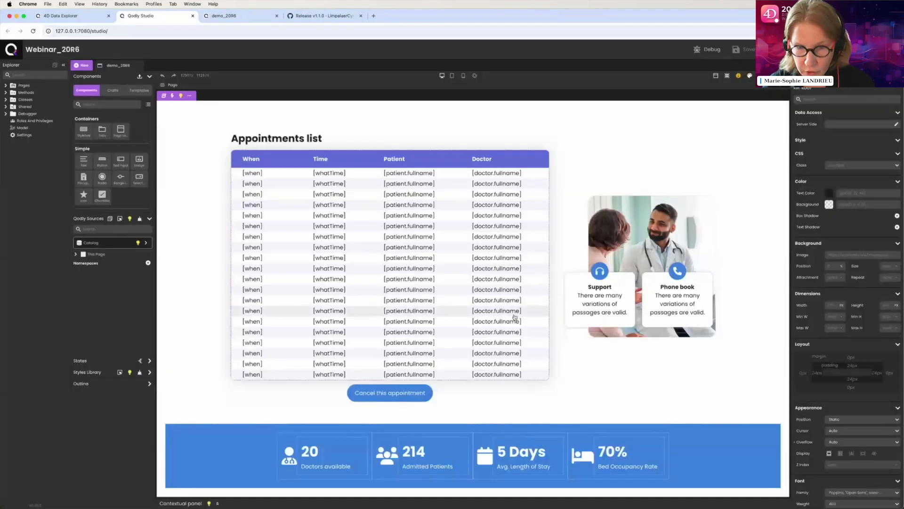
{"action": "left_click_drag", "start_coordinate": [103, 212], "coordinate": [101, 346]}
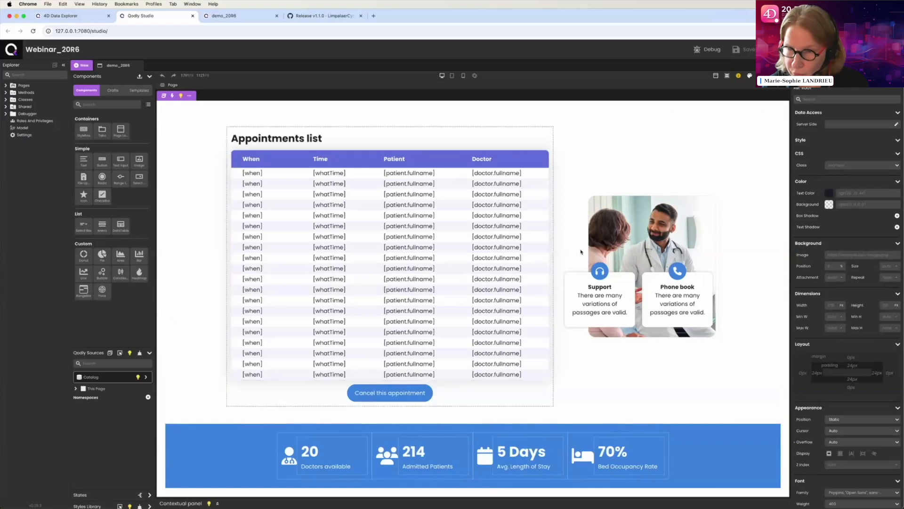
Delete the doctor image and the box holding the Support and Phone book cards beside the appointments table
{"action": "left_click", "coordinate": [611, 216]}
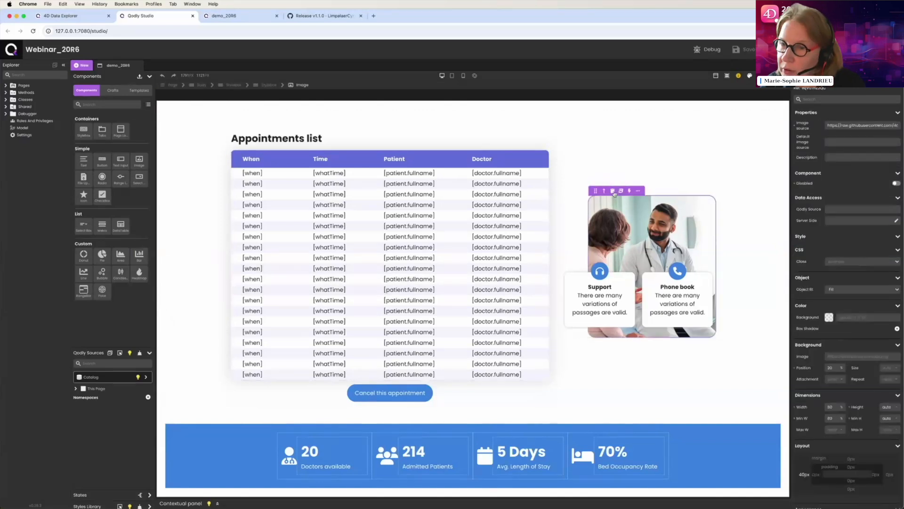
{"action": "key", "text": "Delete"}
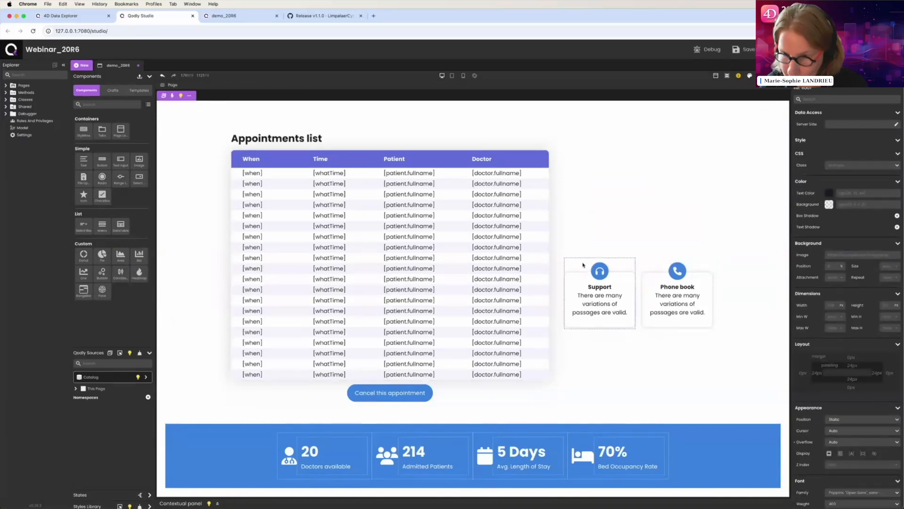
{"action": "left_click", "coordinate": [585, 257]}
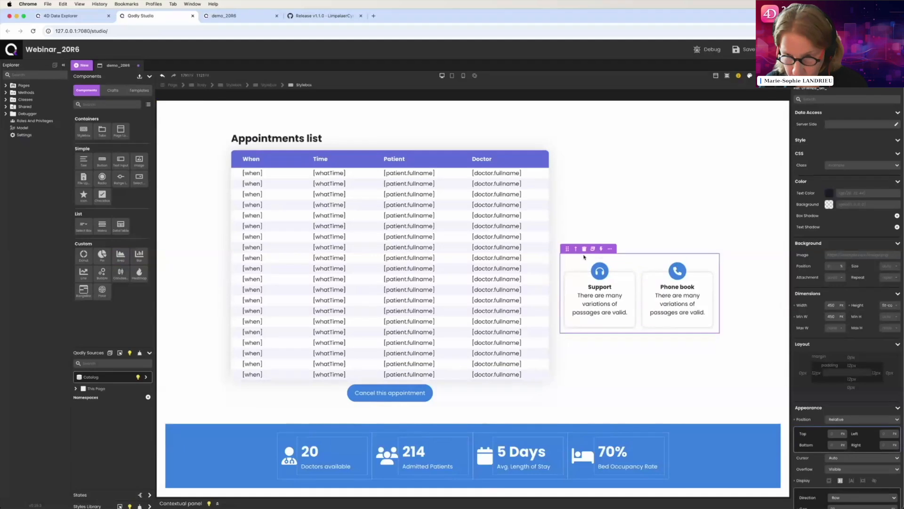
{"action": "left_click", "coordinate": [586, 248]}
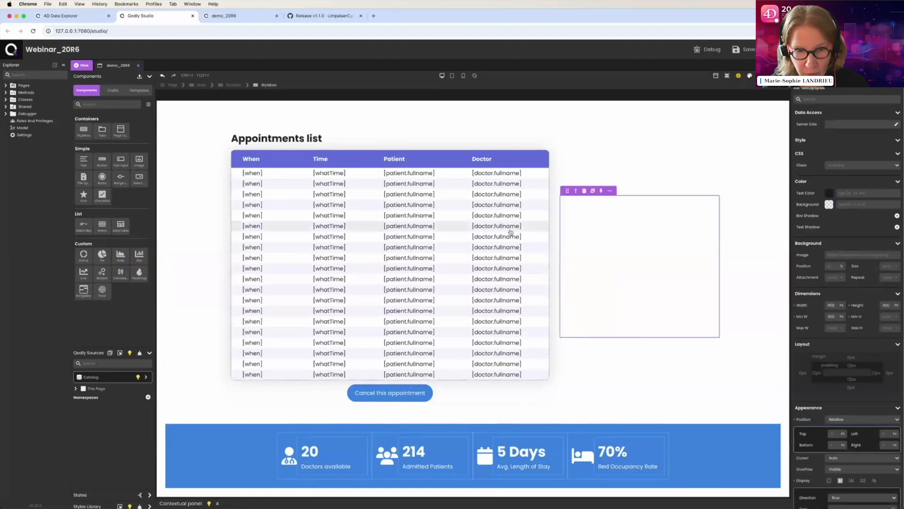
Add an Area chart to the empty box beside the appointments table and title it "Next appointments"
{"action": "left_click_drag", "start_coordinate": [119, 258], "coordinate": [601, 264]}
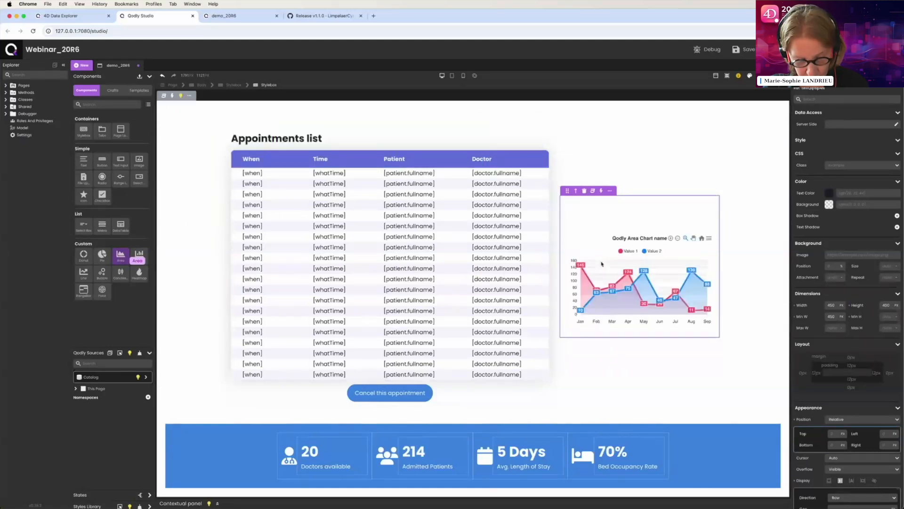
{"action": "left_click", "coordinate": [602, 263]}
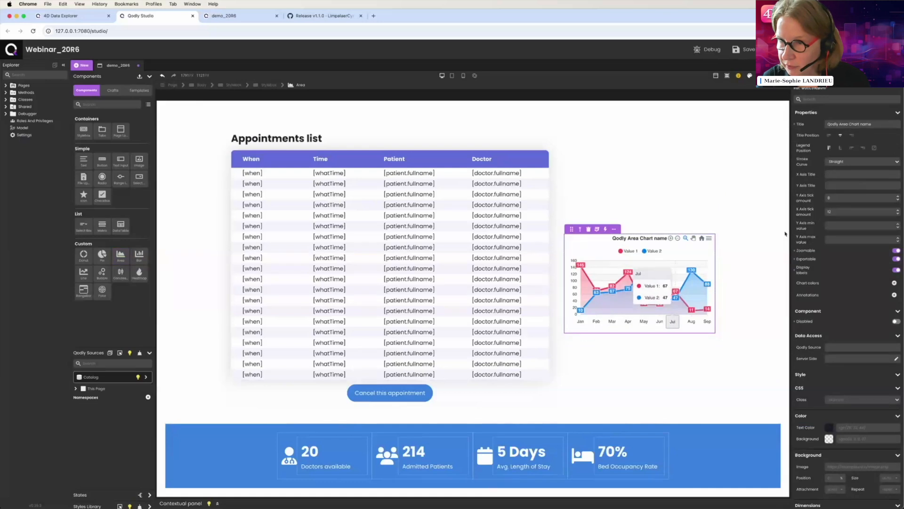
{"action": "triple_click", "coordinate": [878, 125]}
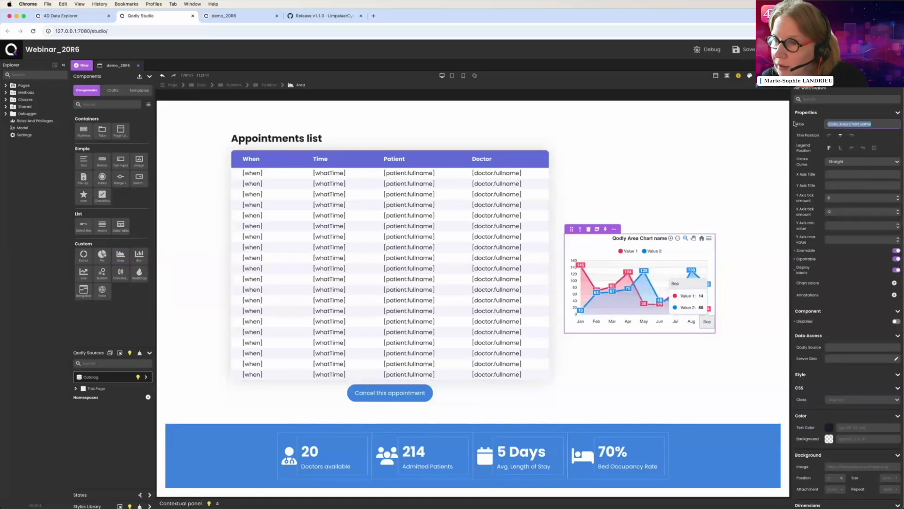
{"action": "type", "text": "Next"}
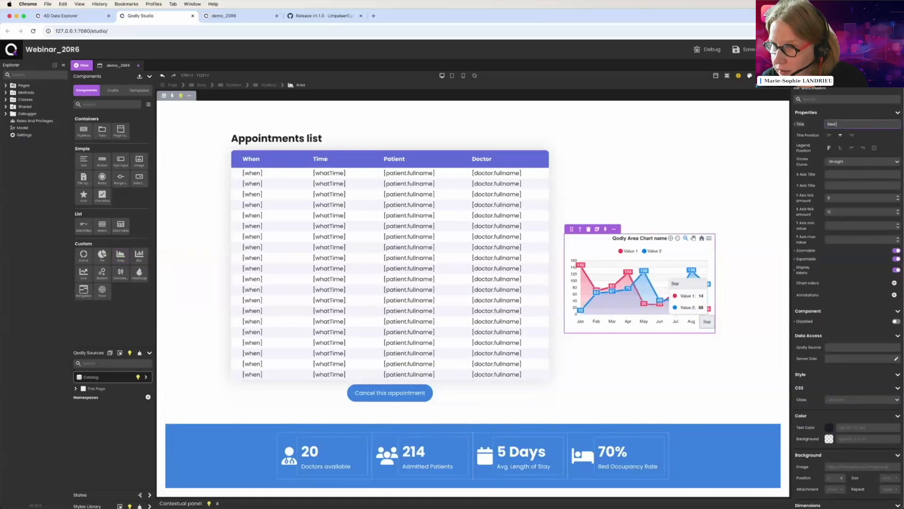
{"action": "type", "text": " appointments"}
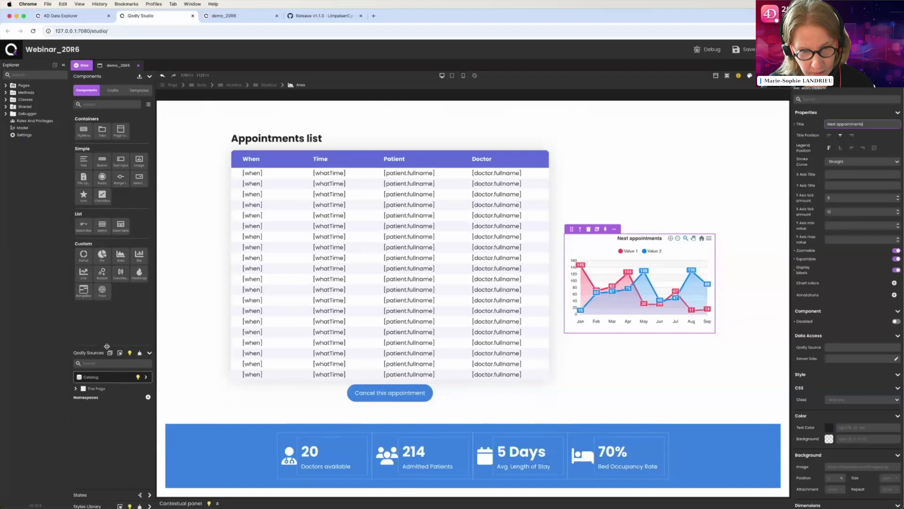
Create a page-level Qodly source named statistics with type Object and bind it to the area chart
{"action": "left_click_drag", "start_coordinate": [107, 346], "coordinate": [107, 311]}
{"action": "left_click", "coordinate": [77, 354]}
{"action": "left_click", "coordinate": [77, 353]}
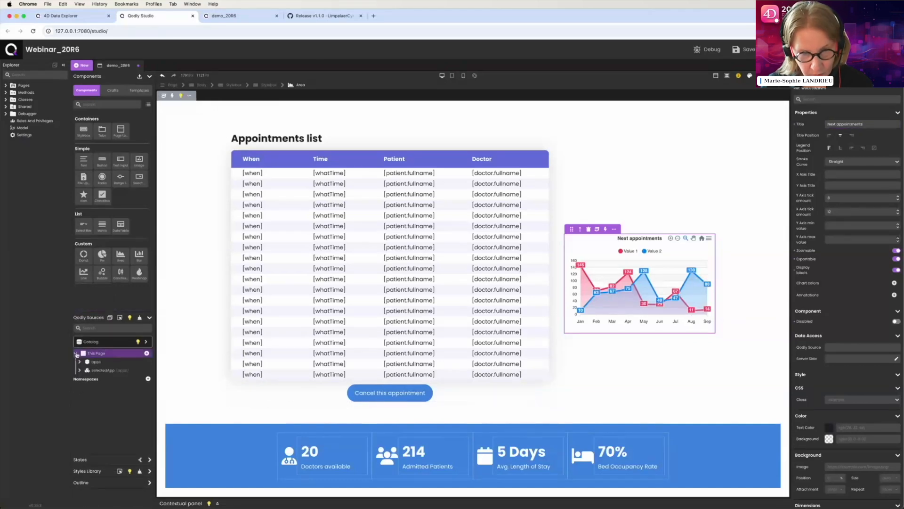
{"action": "left_click", "coordinate": [147, 354]}
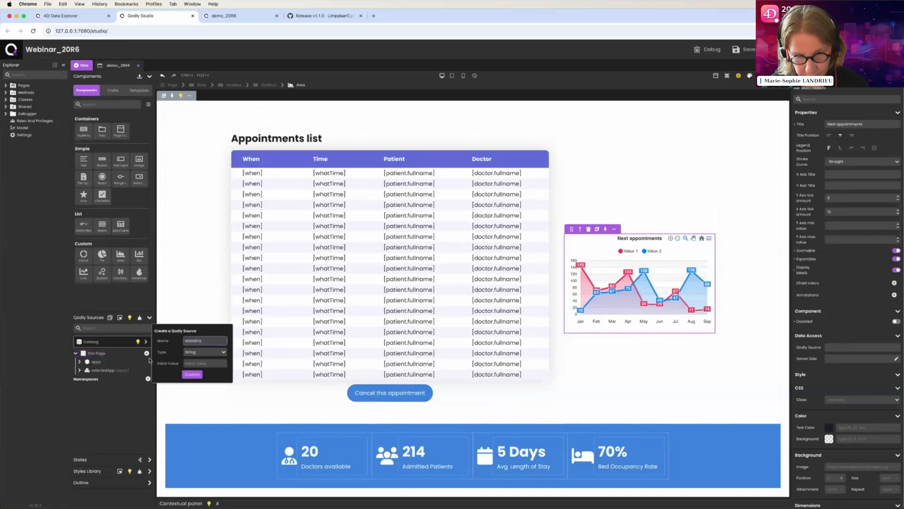
{"action": "left_click", "coordinate": [199, 355]}
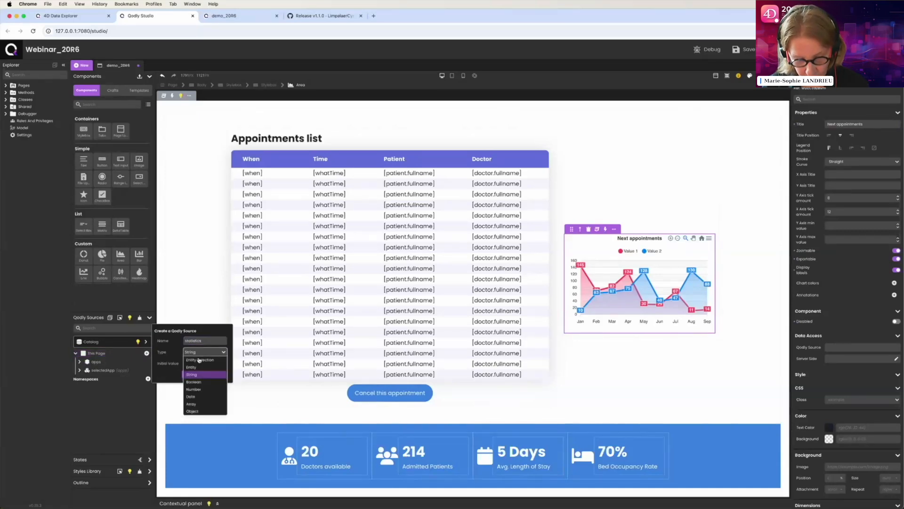
{"action": "left_click", "coordinate": [207, 412]}
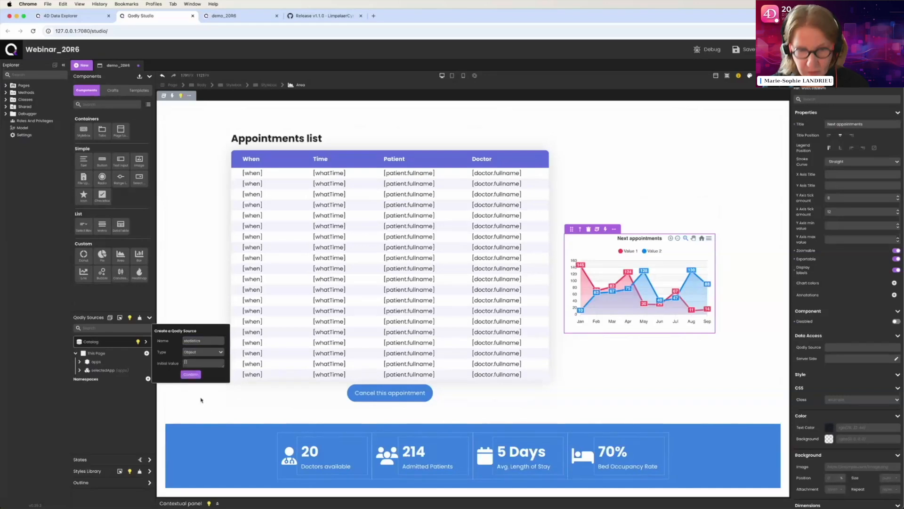
{"action": "left_click", "coordinate": [191, 374]}
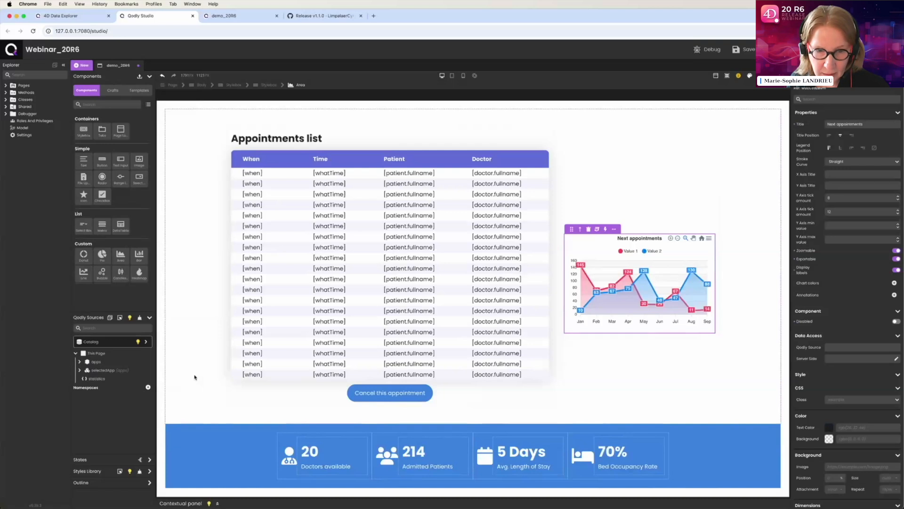
{"action": "left_click_drag", "start_coordinate": [98, 379], "coordinate": [644, 290]}
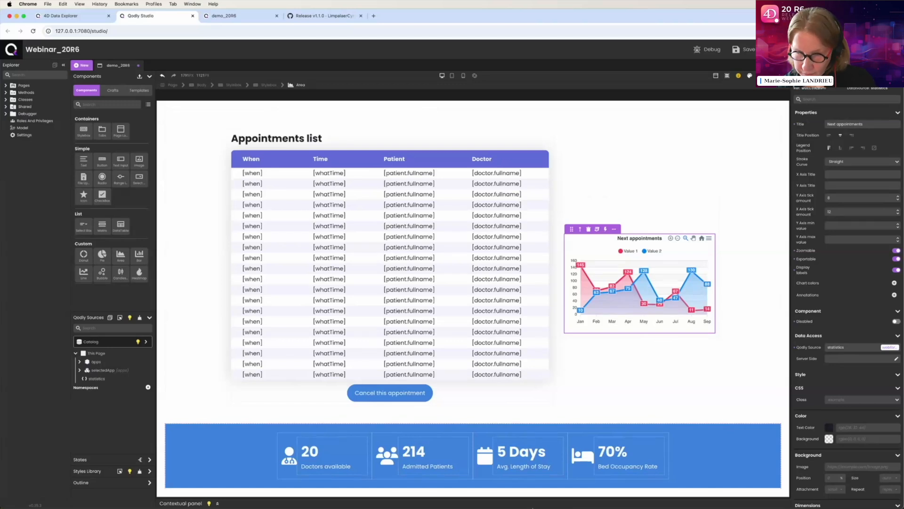
Switch to 4D, review the appsStatistics function in the Appointment class, and return to Qodly Studio in Chrome
{"action": "left_click", "coordinate": [528, 499]}
{"action": "left_click", "coordinate": [354, 44]}
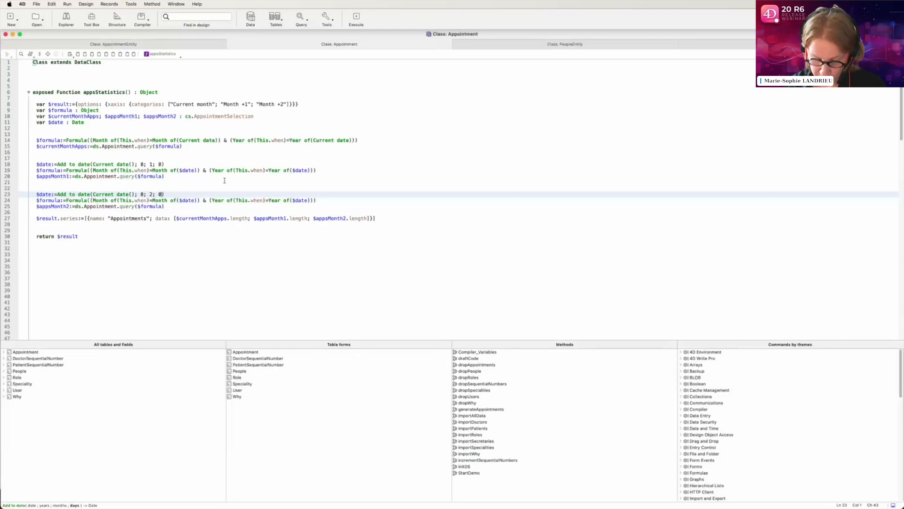
{"action": "mouse_move", "coordinate": [182, 499]}
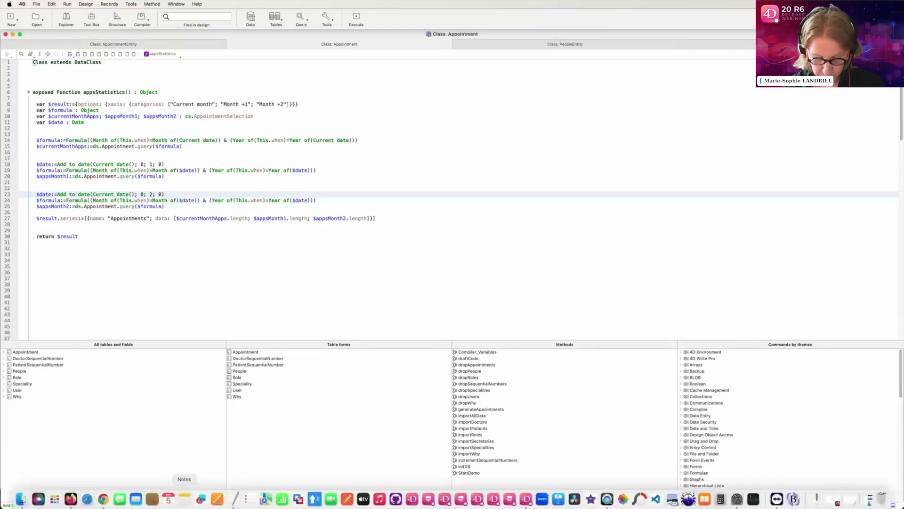
{"action": "left_click", "coordinate": [103, 497]}
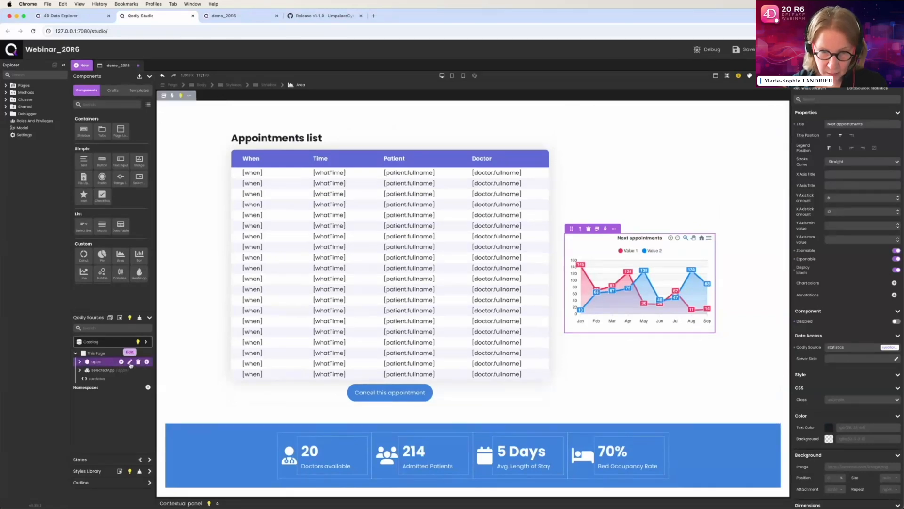
Make the apps source's On Change event call the Appointment function appsStatistics and return its result into statistics
{"action": "left_click", "coordinate": [129, 361]}
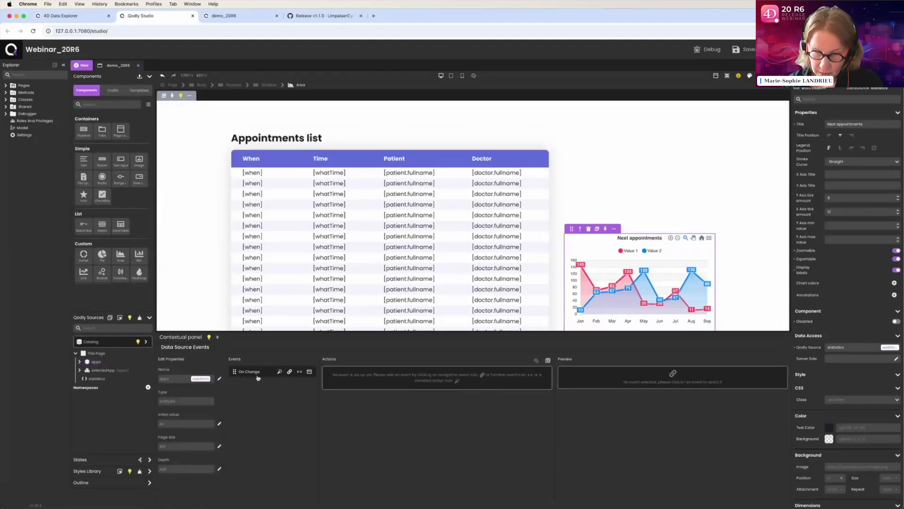
{"action": "left_click", "coordinate": [299, 372]}
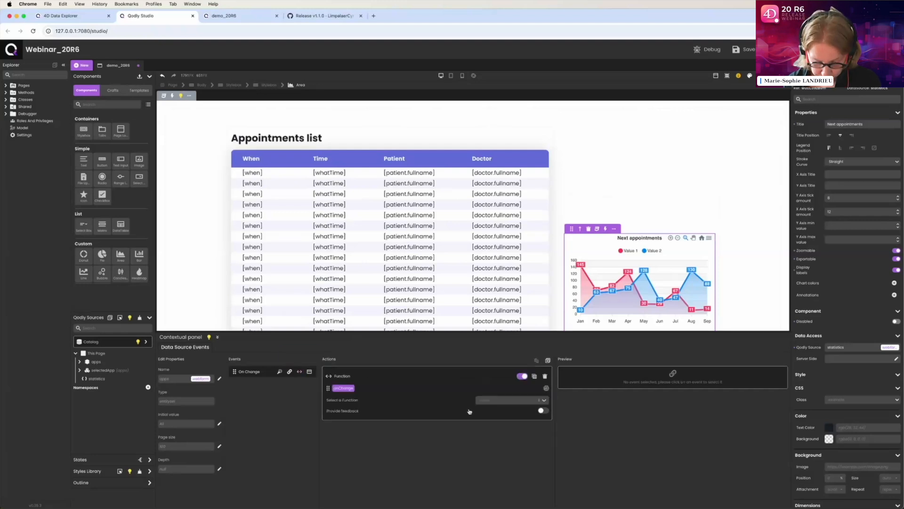
{"action": "left_click", "coordinate": [494, 402]}
{"action": "type", "text": "sta"}
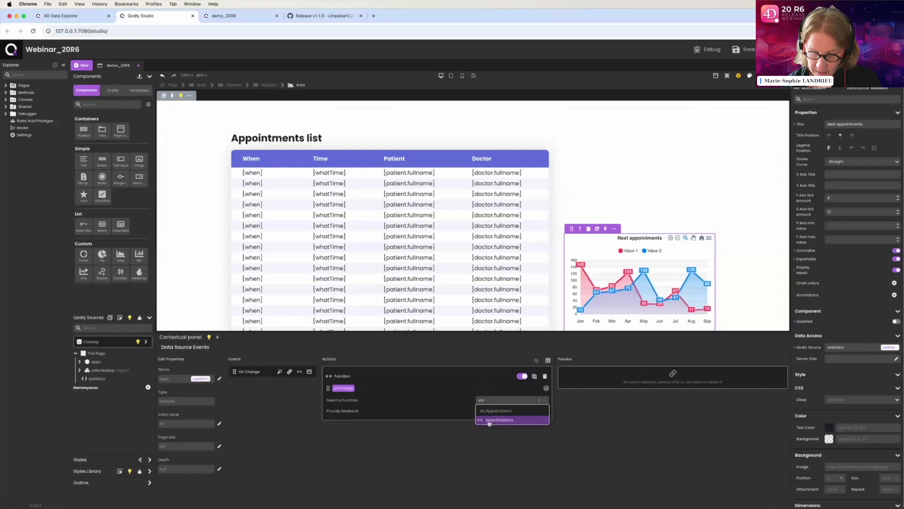
{"action": "left_click", "coordinate": [489, 420]}
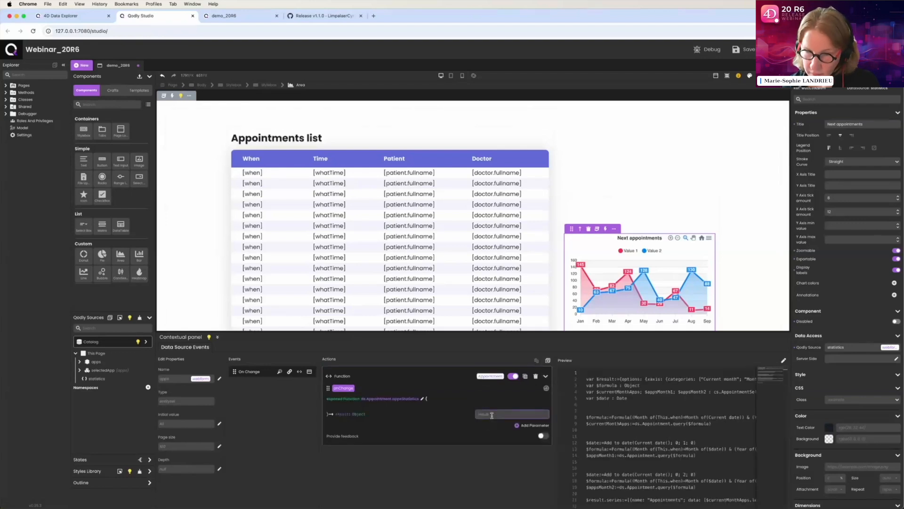
{"action": "left_click", "coordinate": [491, 415]}
{"action": "type", "text": "sta"}
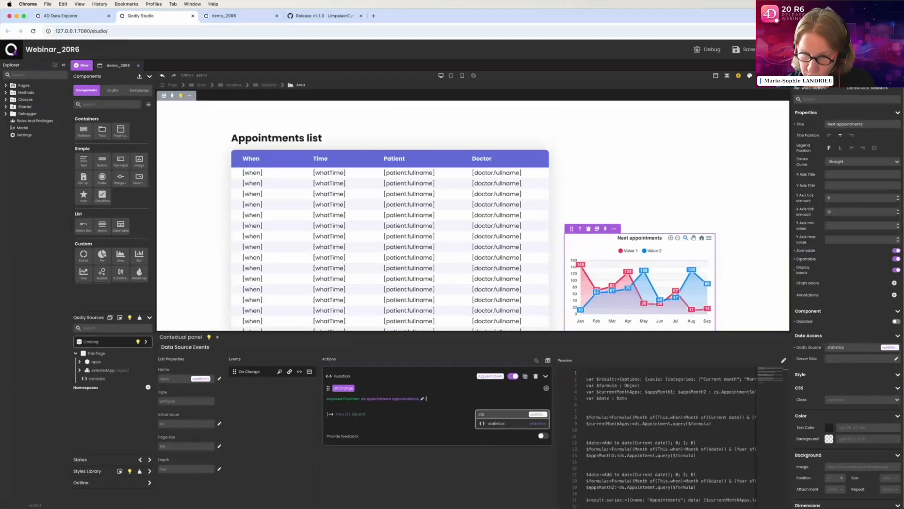
{"action": "left_click", "coordinate": [493, 425]}
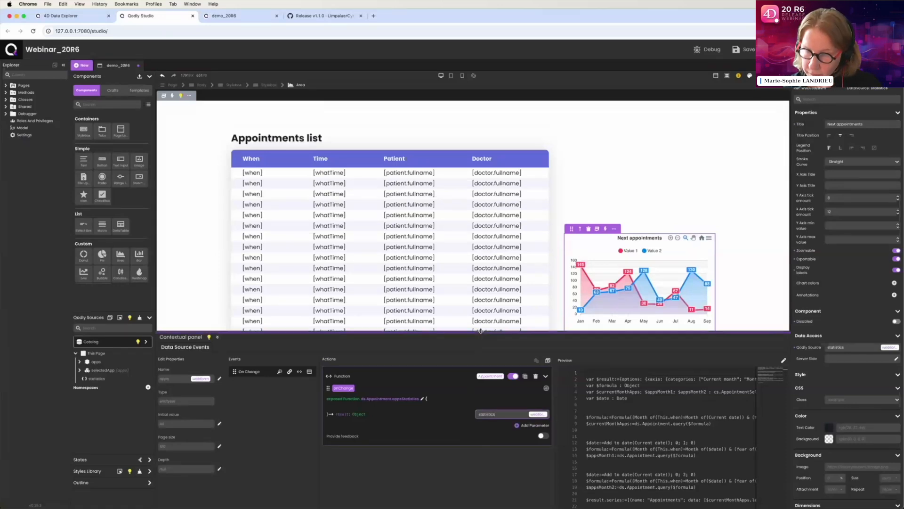
Set the area chart's Y axis tick amount to 4 and its Y axis min value to 0
{"action": "left_click_drag", "start_coordinate": [481, 331], "coordinate": [481, 383]}
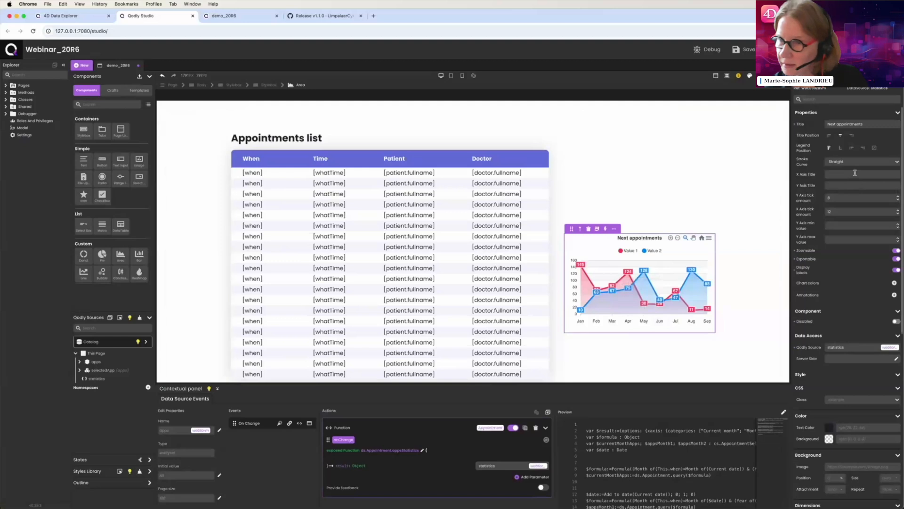
{"action": "left_click", "coordinate": [844, 198]}
{"action": "key", "text": "BackSpace"}
{"action": "type", "text": "4"}
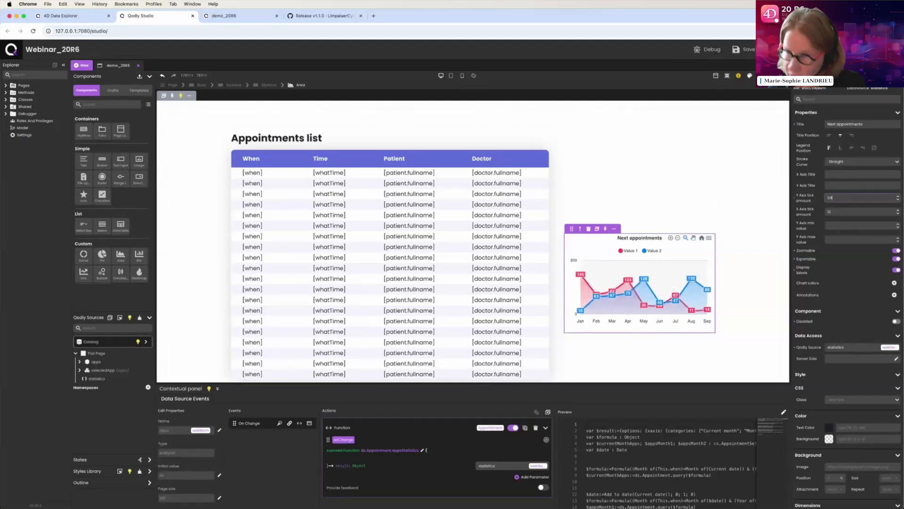
{"action": "key", "text": "BackSpace"}
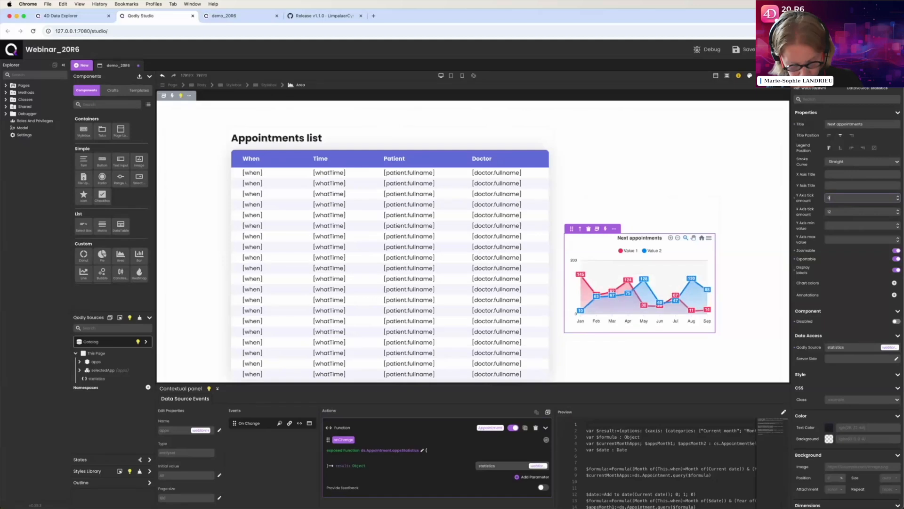
{"action": "type", "text": "4"}
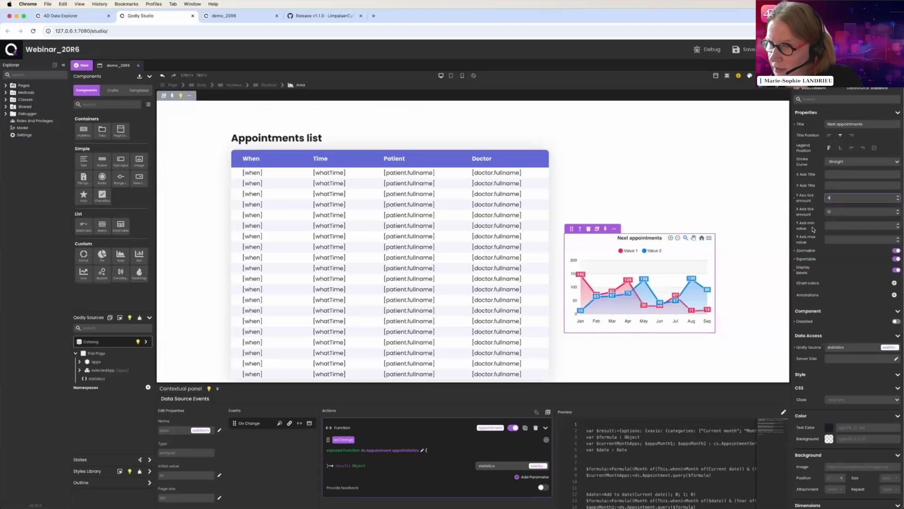
{"action": "left_click", "coordinate": [830, 226]}
{"action": "type", "text": "0"}
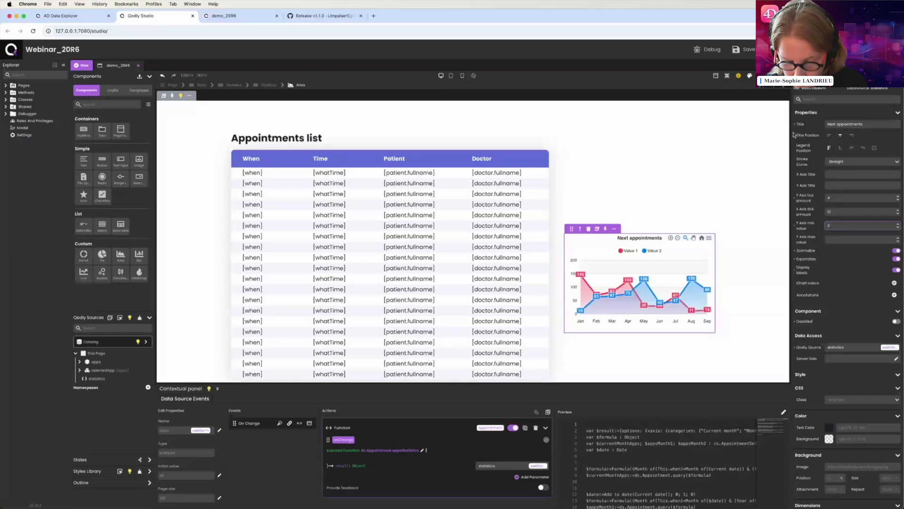
Save the page and reload the rendered demo_20R6 page to check the appointments table and chart
{"action": "left_click", "coordinate": [738, 50]}
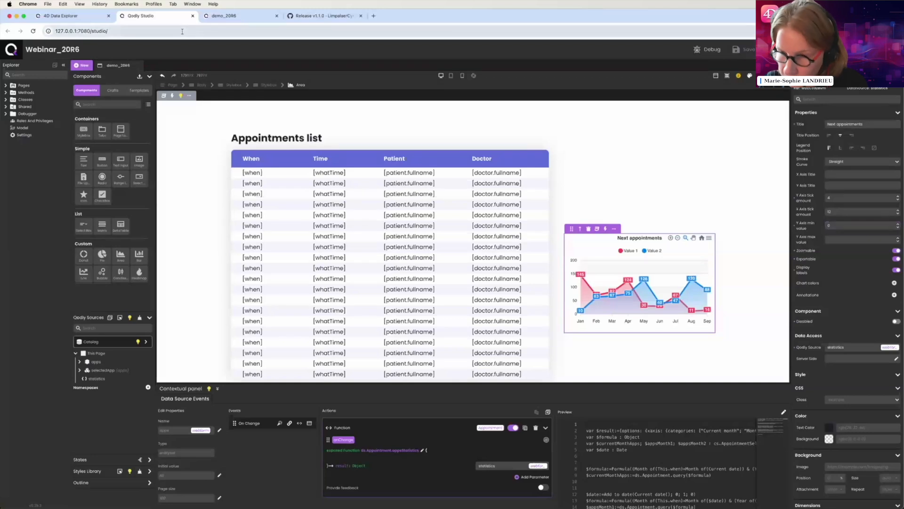
{"action": "left_click", "coordinate": [240, 17]}
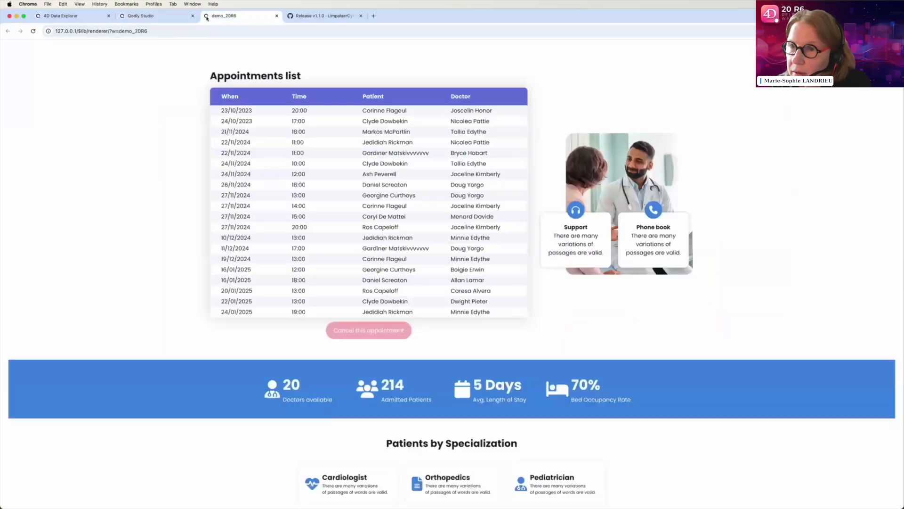
{"action": "left_click", "coordinate": [33, 30]}
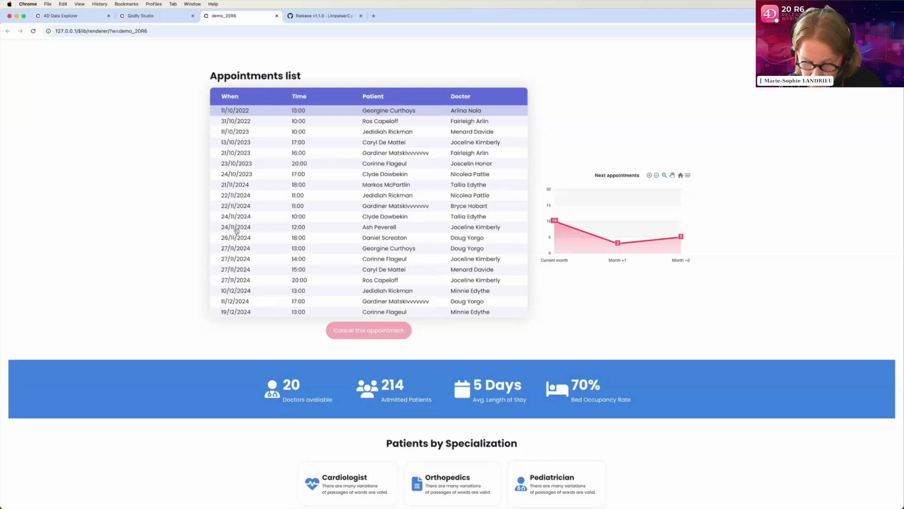
{"action": "scroll", "coordinate": [257, 243], "scroll_direction": "down", "scroll_amount": 5}
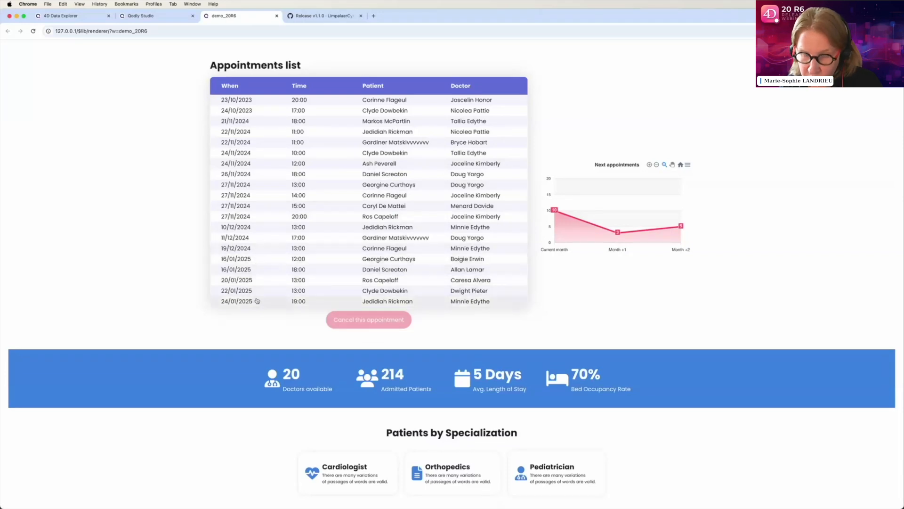
{"action": "scroll", "coordinate": [162, 170], "scroll_direction": "up", "scroll_amount": 1}
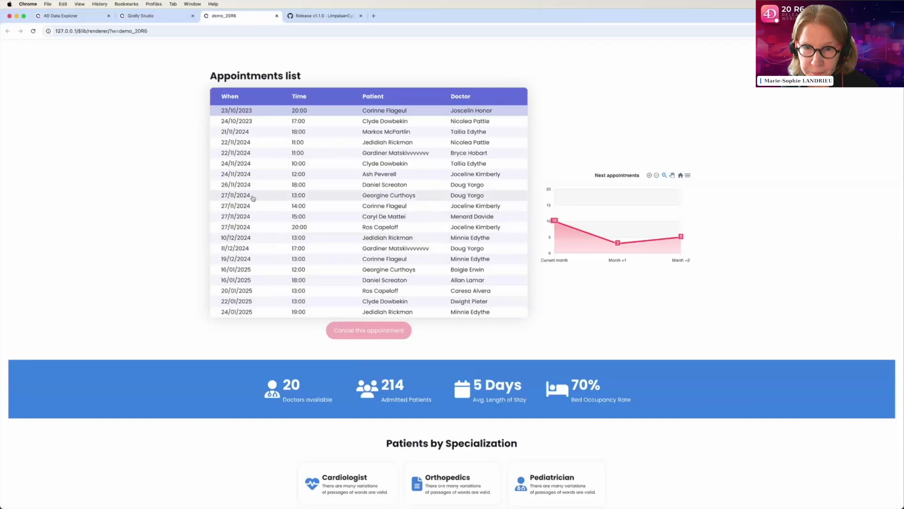
Cancel the 21/11/2024 18:00, second 22/11/2024 11:00 and 24/11/2024 12:00 appointments, checking the chart's current-month point
{"action": "left_click", "coordinate": [263, 132]}
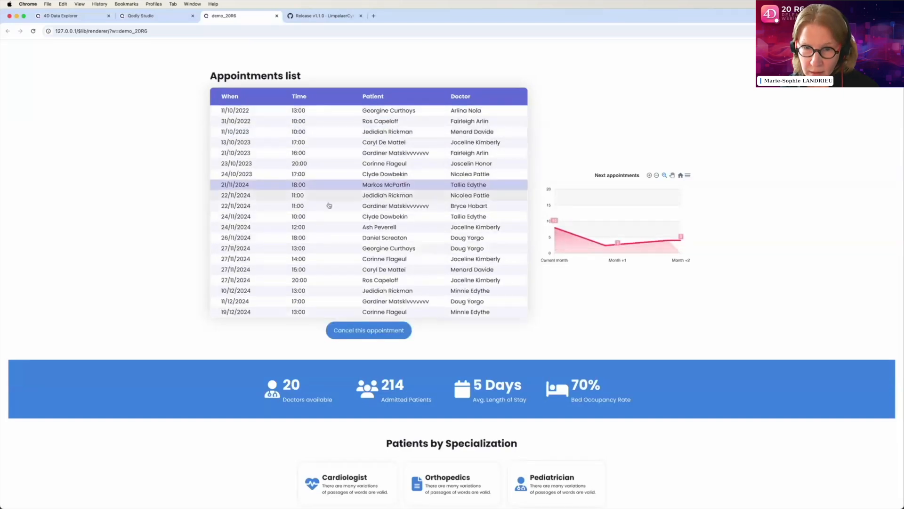
{"action": "left_click", "coordinate": [364, 328]}
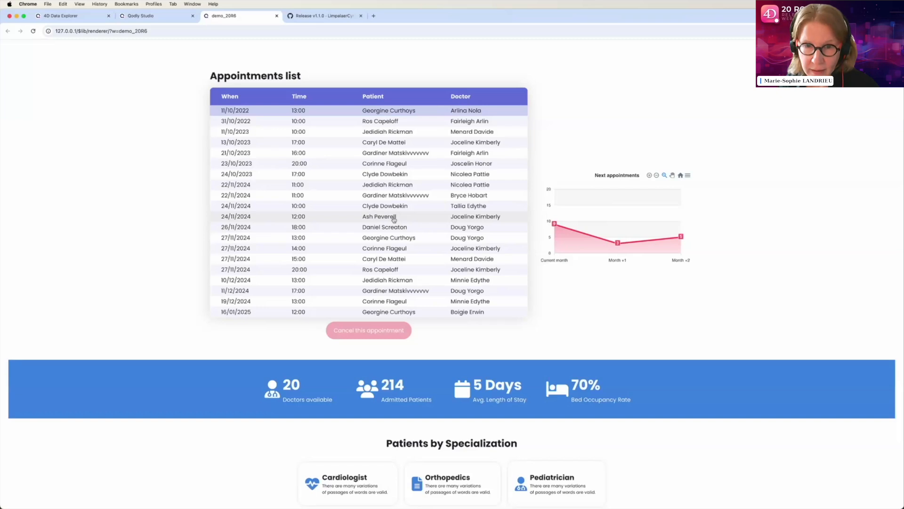
{"action": "left_click", "coordinate": [267, 196]}
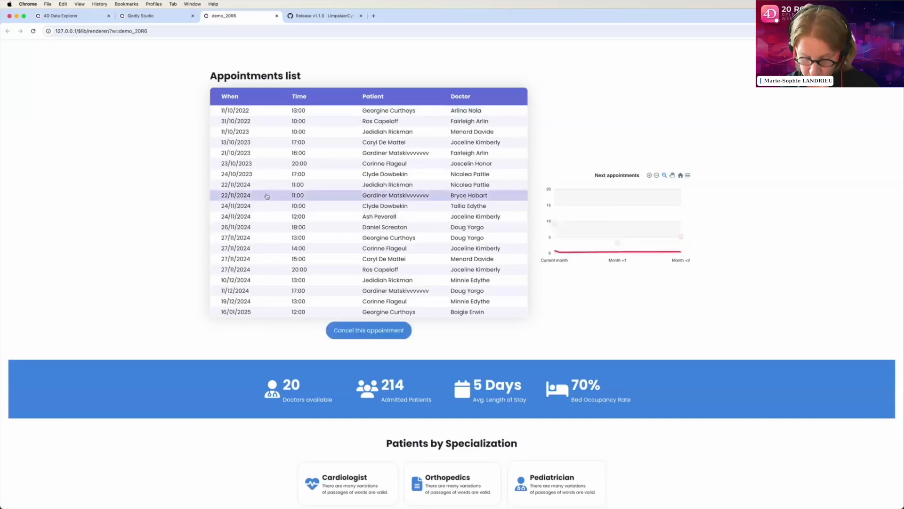
{"action": "left_click", "coordinate": [372, 329]}
{"action": "mouse_move", "coordinate": [556, 195]}
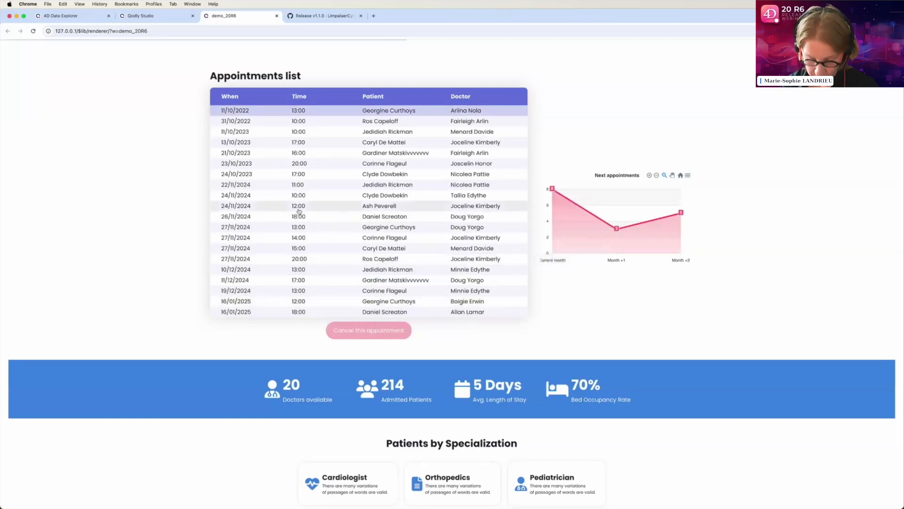
{"action": "left_click", "coordinate": [252, 208]}
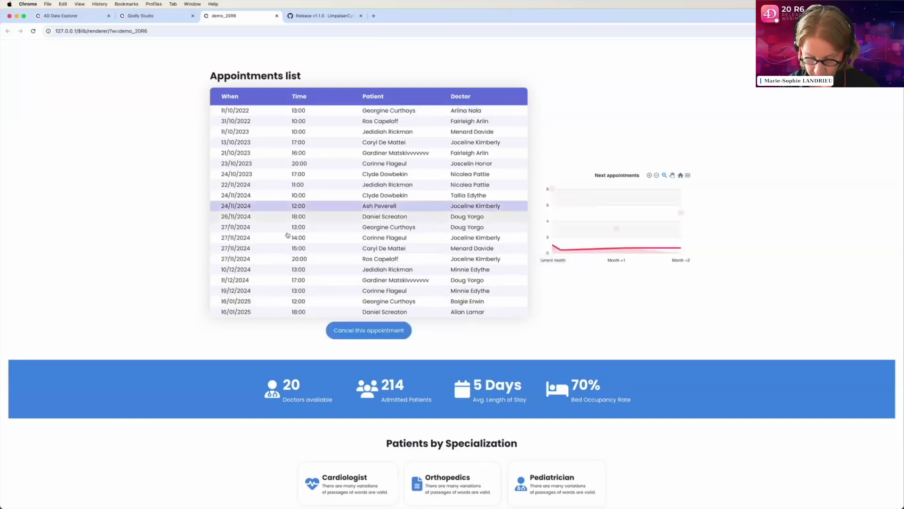
{"action": "left_click", "coordinate": [344, 329]}
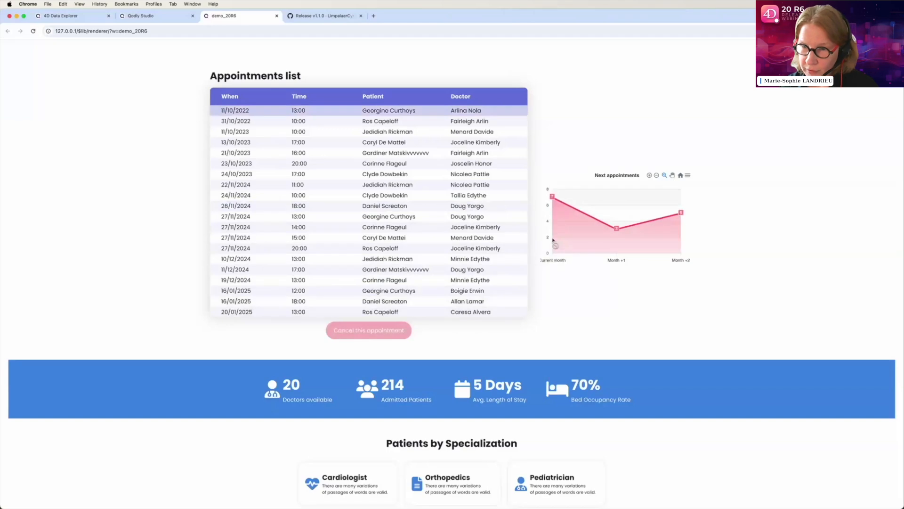
{"action": "mouse_move", "coordinate": [554, 207]}
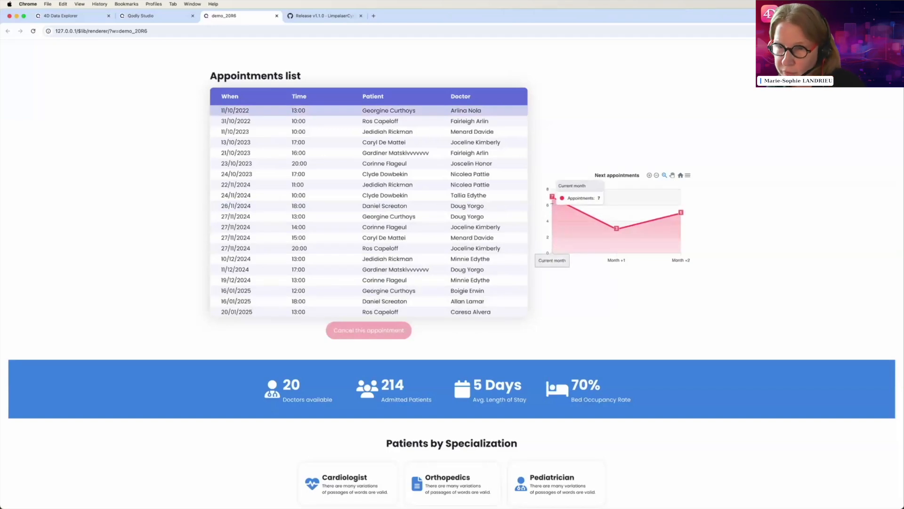